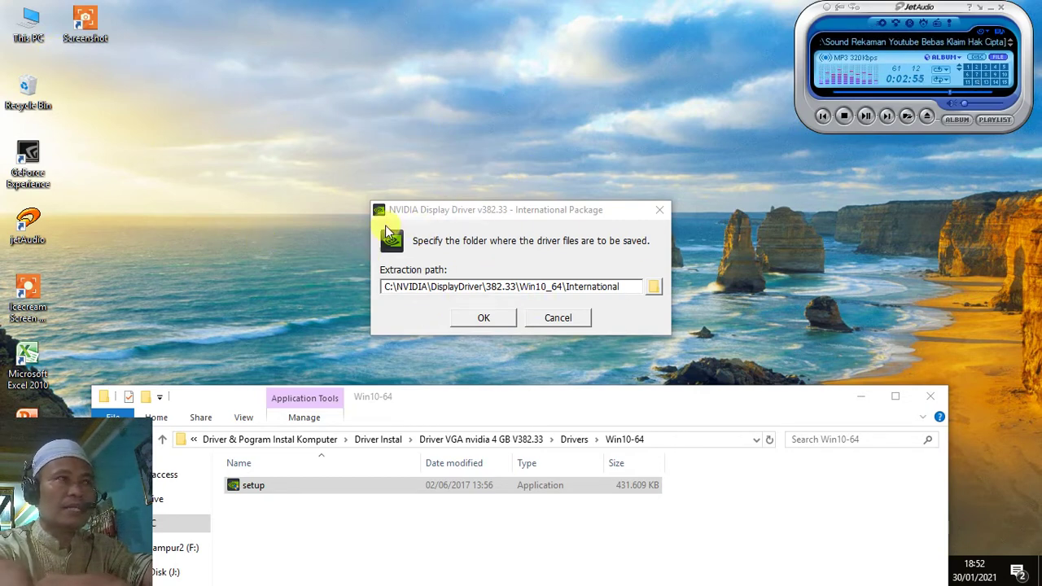
View the computer's system properties and its devices in Device Manager, and clear the windows away from the driver extraction dialog
right_click(30, 24)
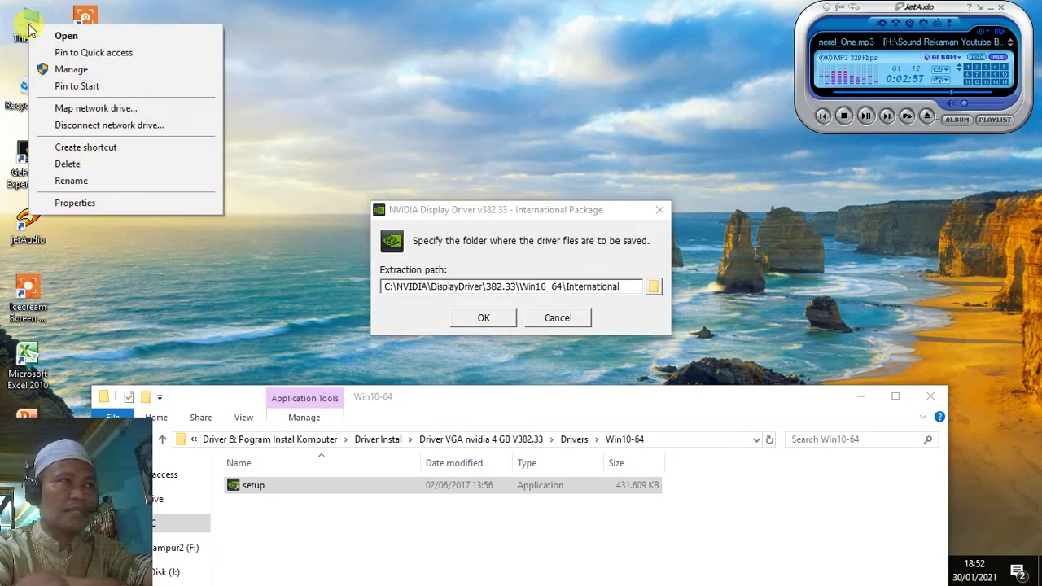
left_click(74, 202)
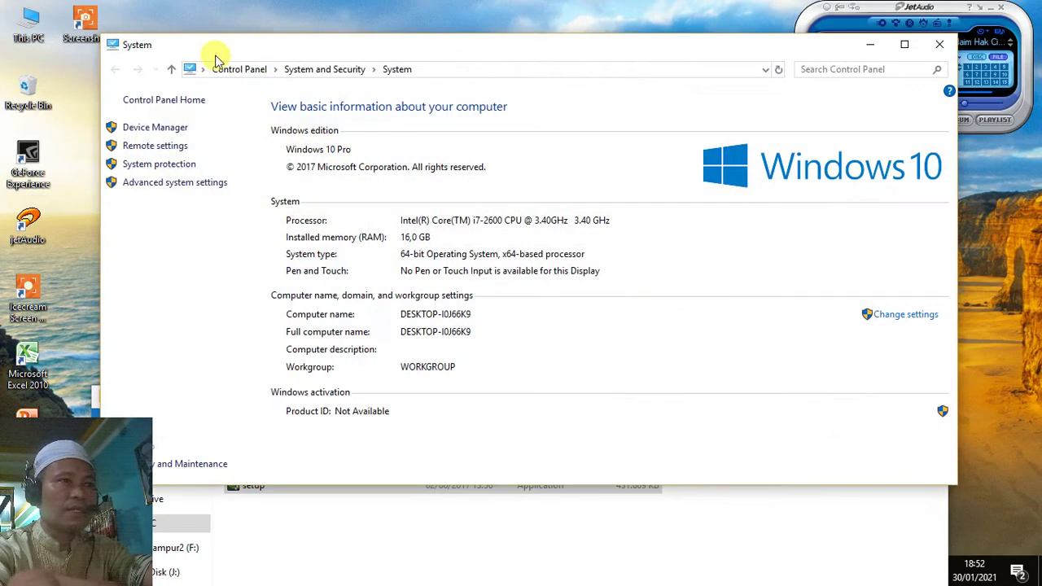
left_click(168, 131)
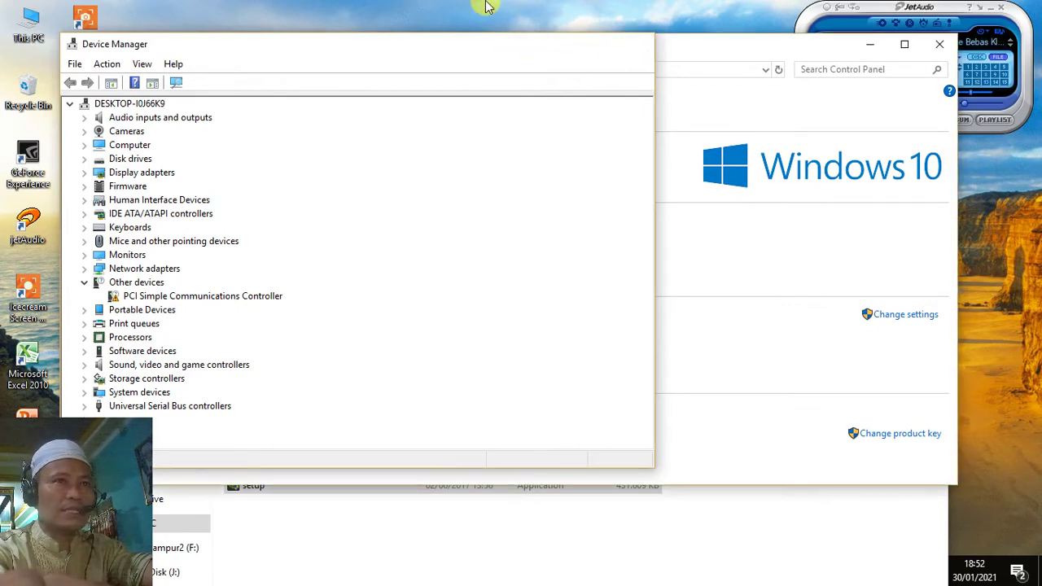
left_click(635, 46)
left_click_drag(616, 44, 614, 244)
left_click_drag(616, 303, 623, 365)
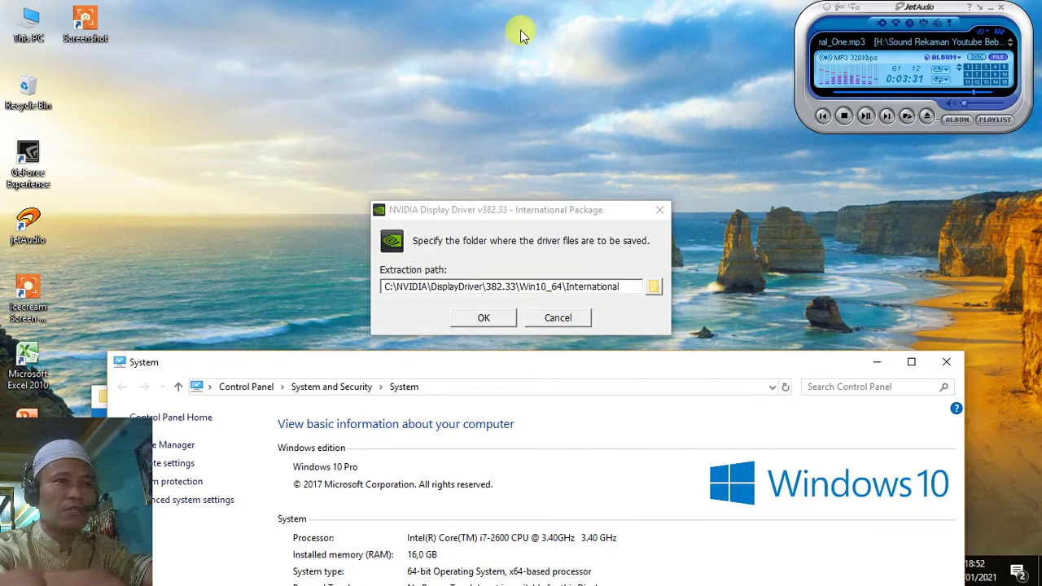
Extract the NVIDIA 382.33 driver to the default path, accept the license agreement and start the Express installation
left_click(482, 319)
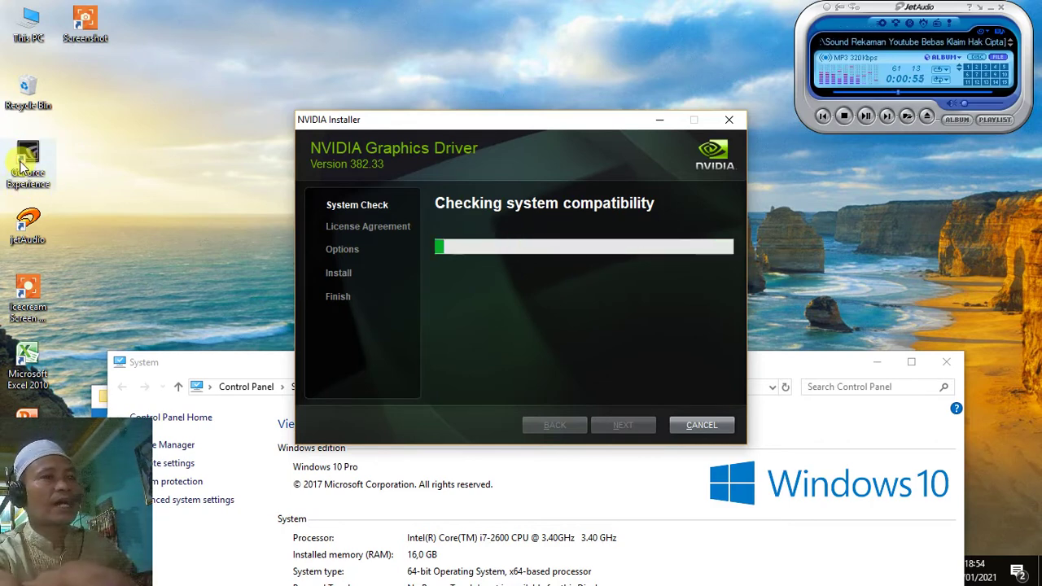
left_click(202, 138)
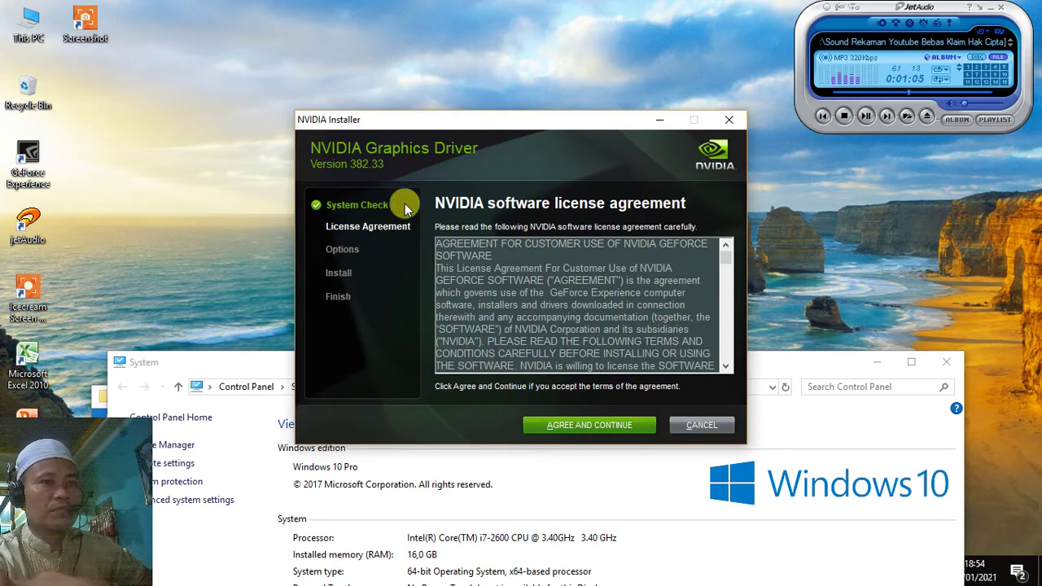
left_click(592, 425)
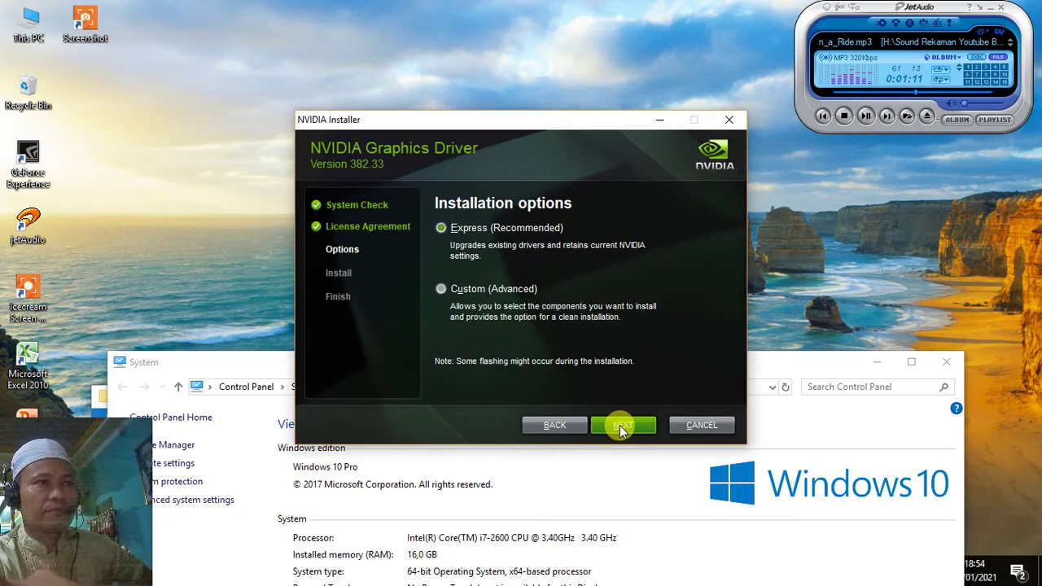
left_click(618, 425)
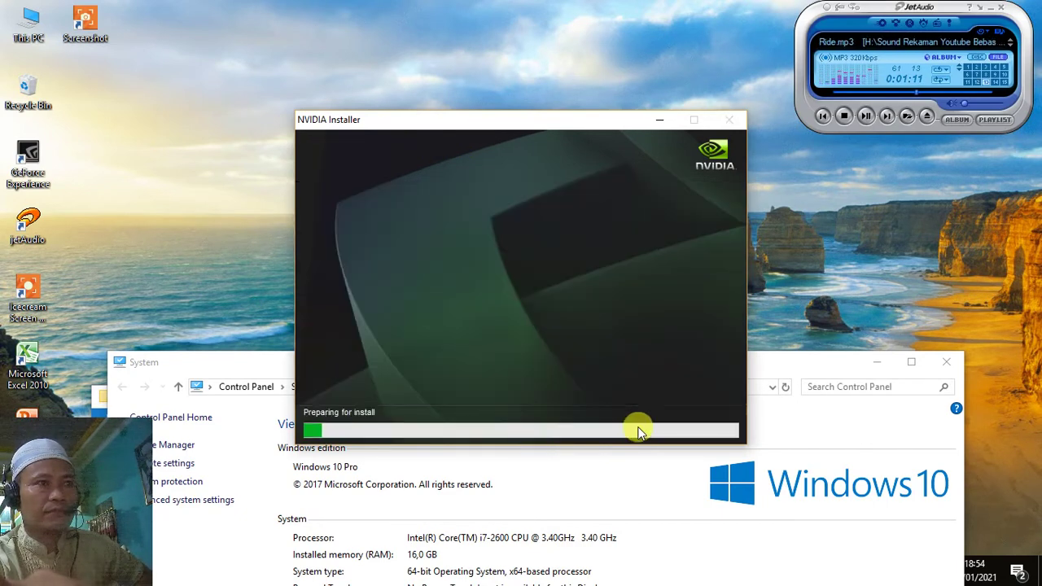
right_click(182, 15)
left_click(227, 63)
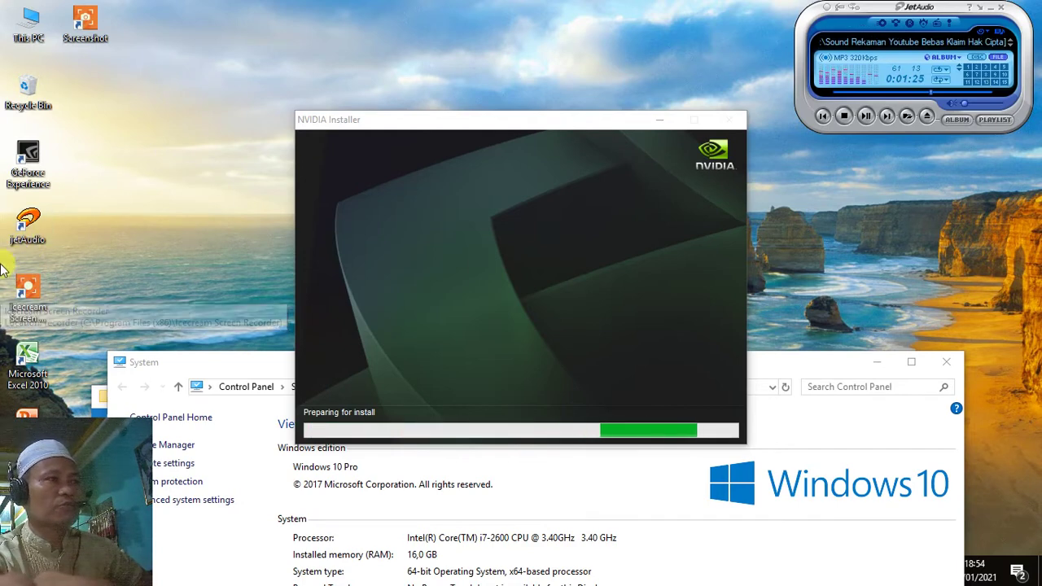
Open the TUNEUP2014 subfolder of Tune_Up_2014 inside Driver & Pogram Instal Komputer on drive G:
double_click(29, 22)
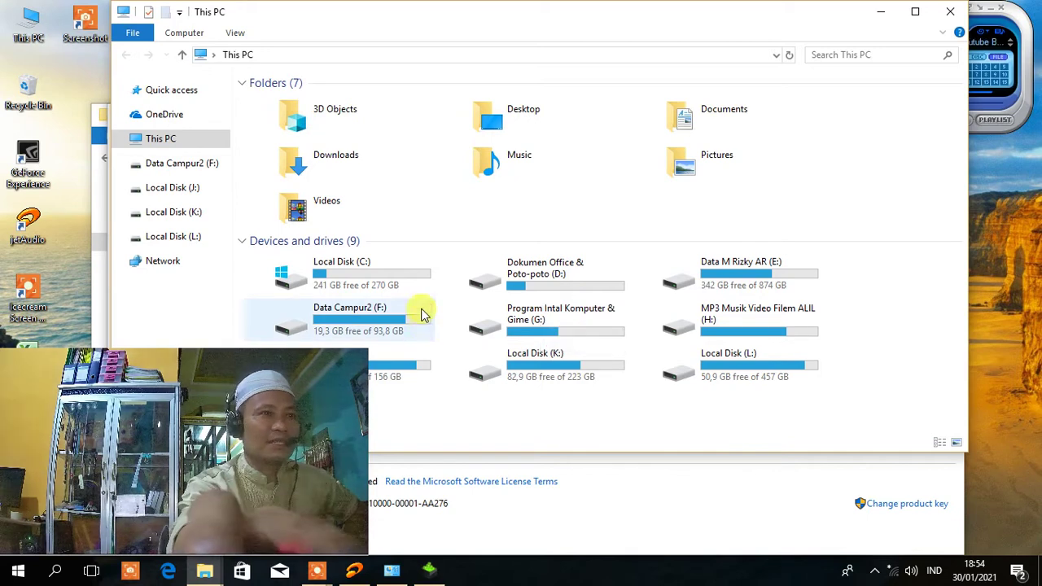
mouse_move(569, 321)
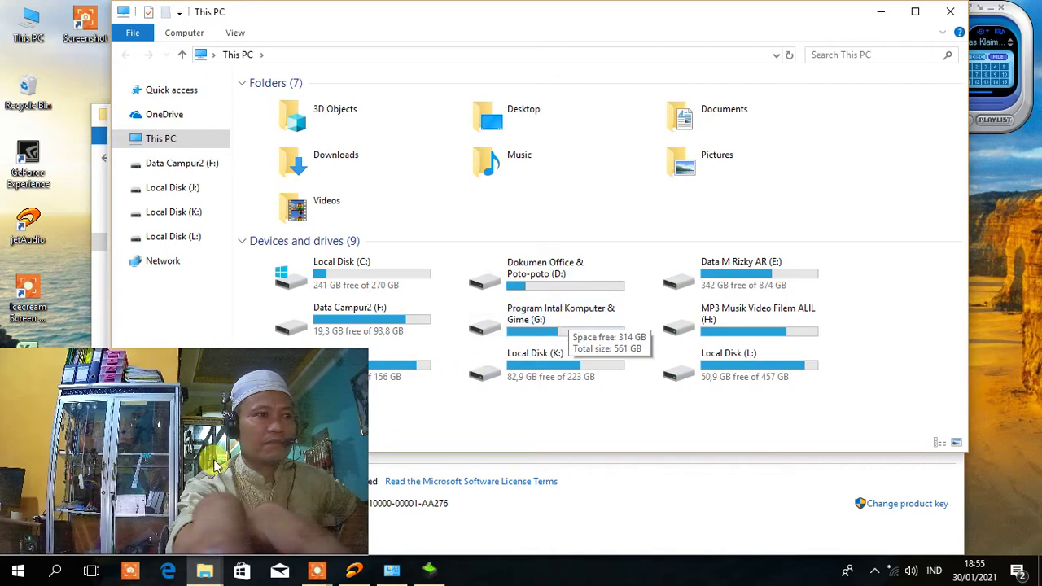
left_click(316, 572)
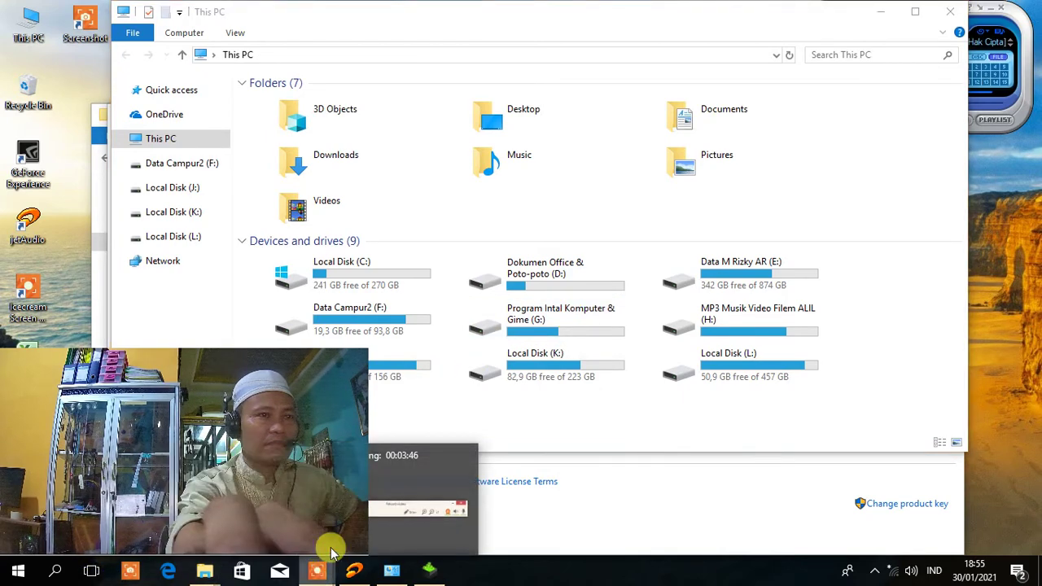
left_click(412, 480)
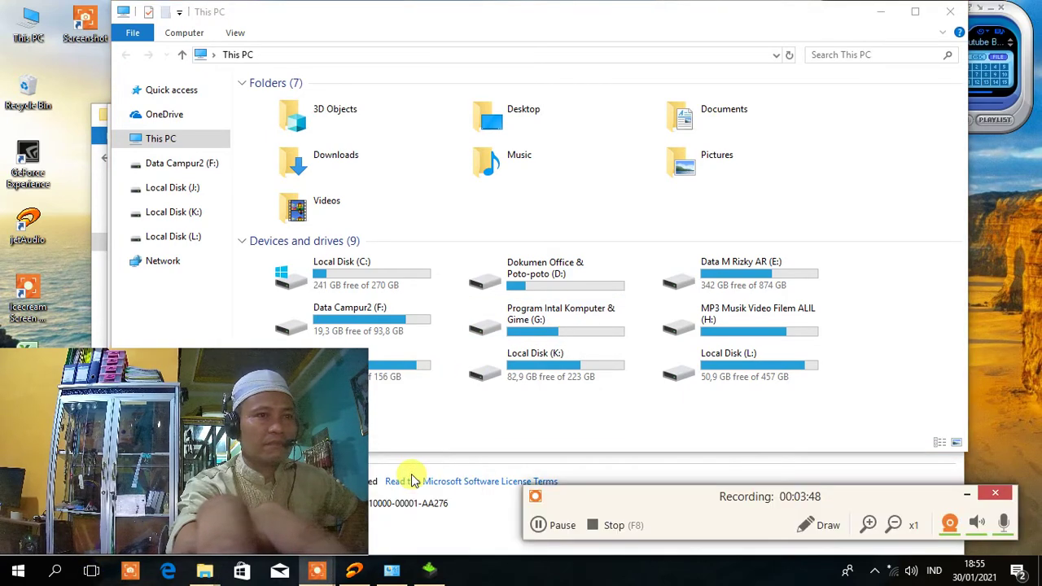
double_click(519, 310)
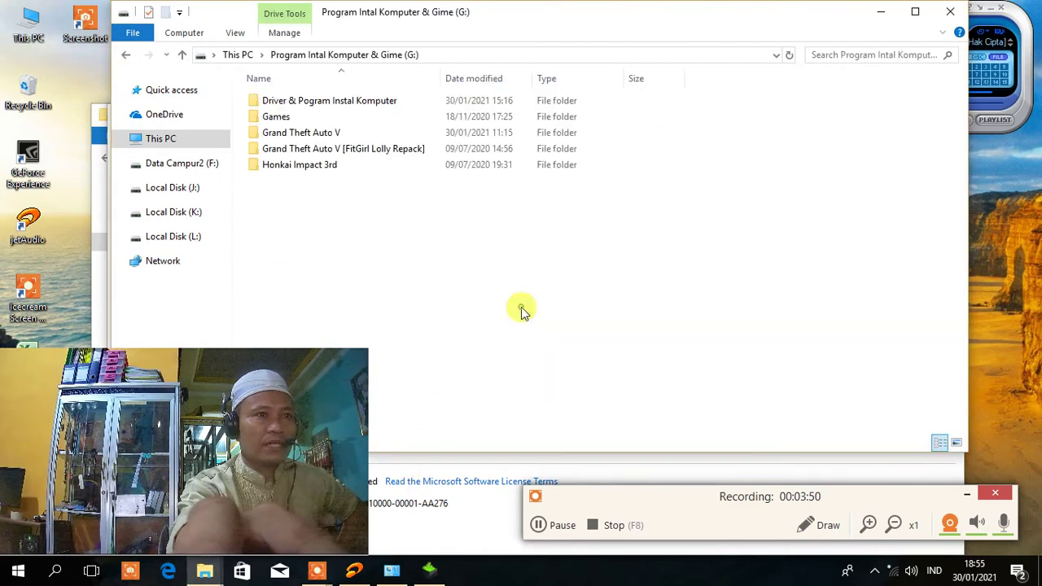
double_click(333, 100)
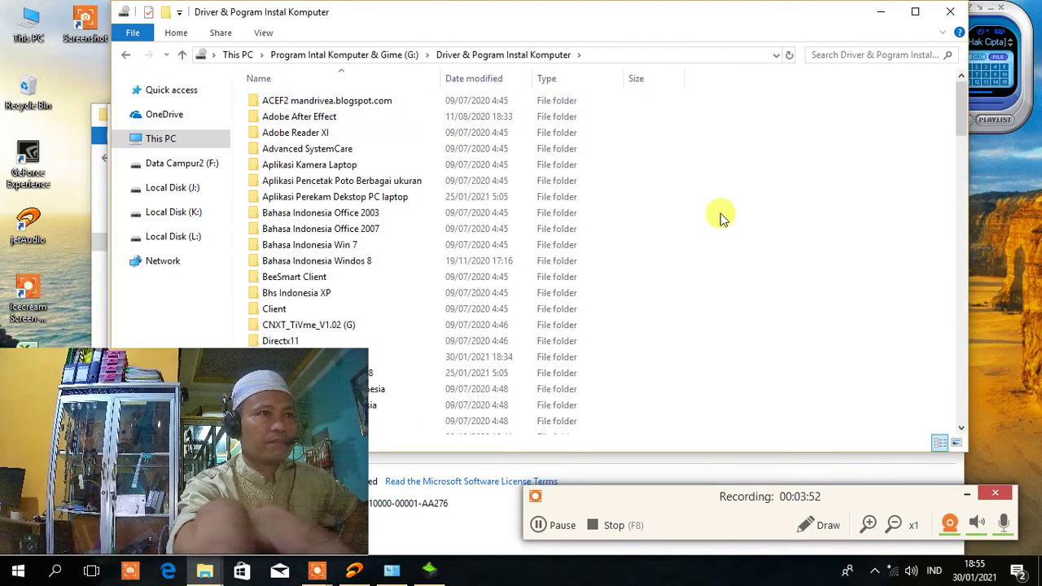
scroll(722, 253, "down", 12)
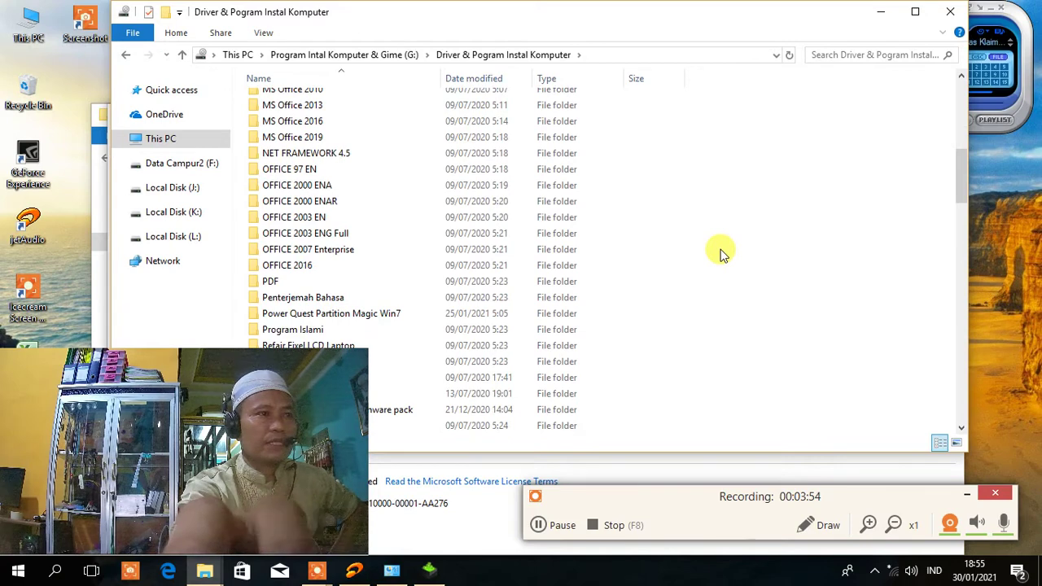
scroll(360, 269, "down", 6)
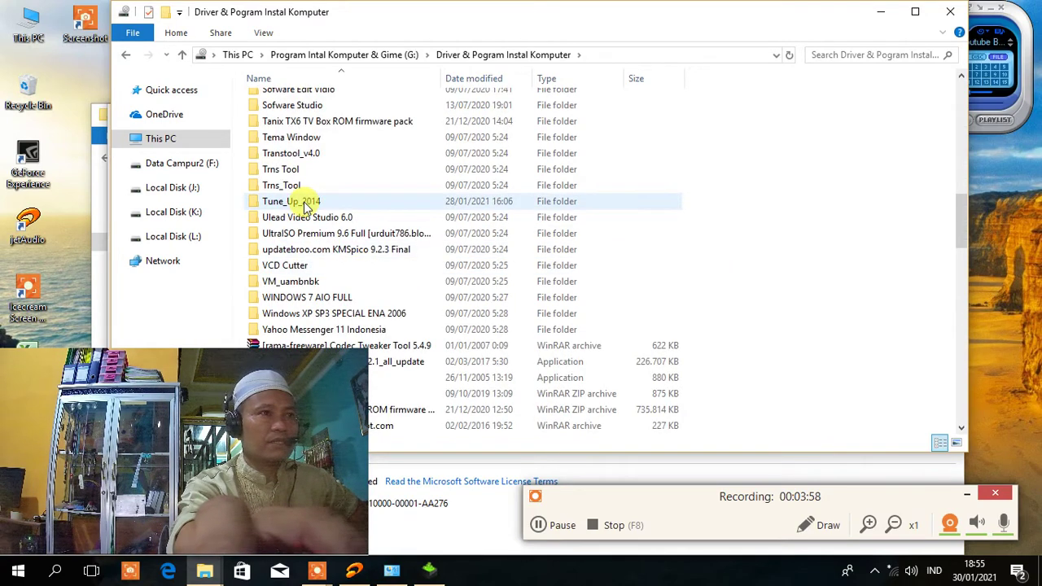
double_click(259, 204)
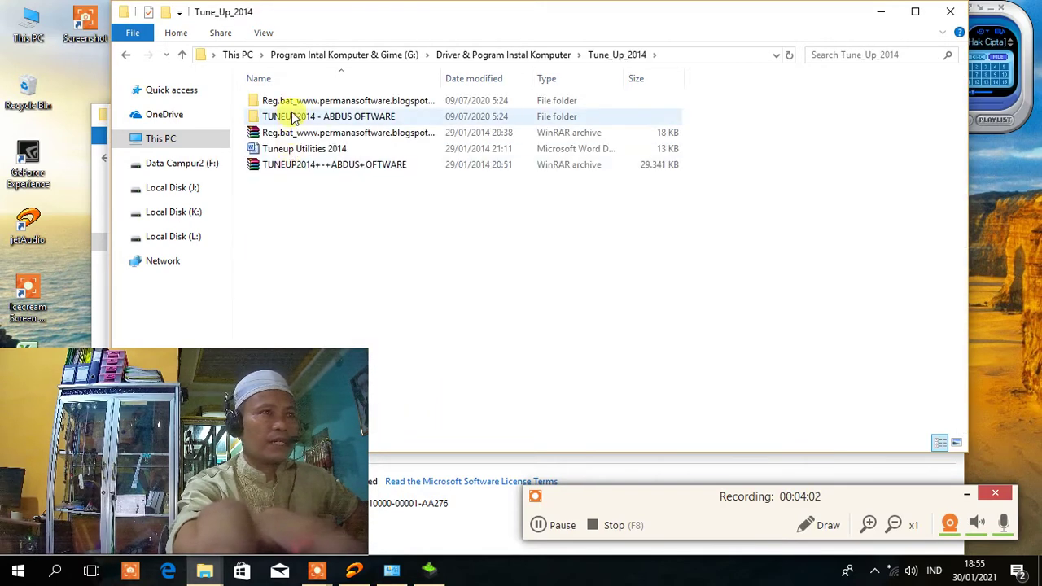
double_click(291, 116)
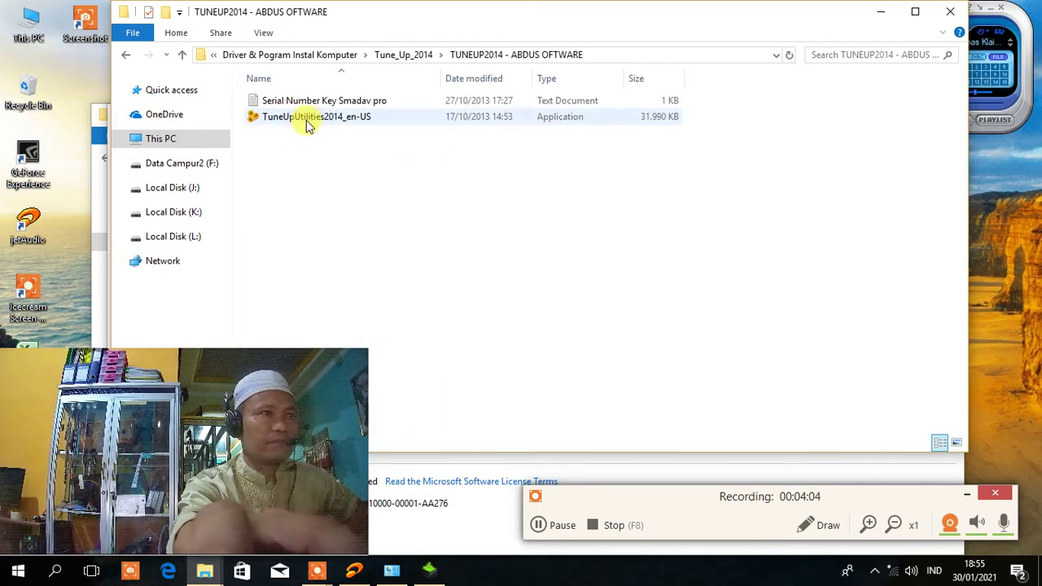
Launch the TuneUpUtilities2014_en-US installer, accept the license conditions and data protection statement, and start the standard installation
left_click(310, 121)
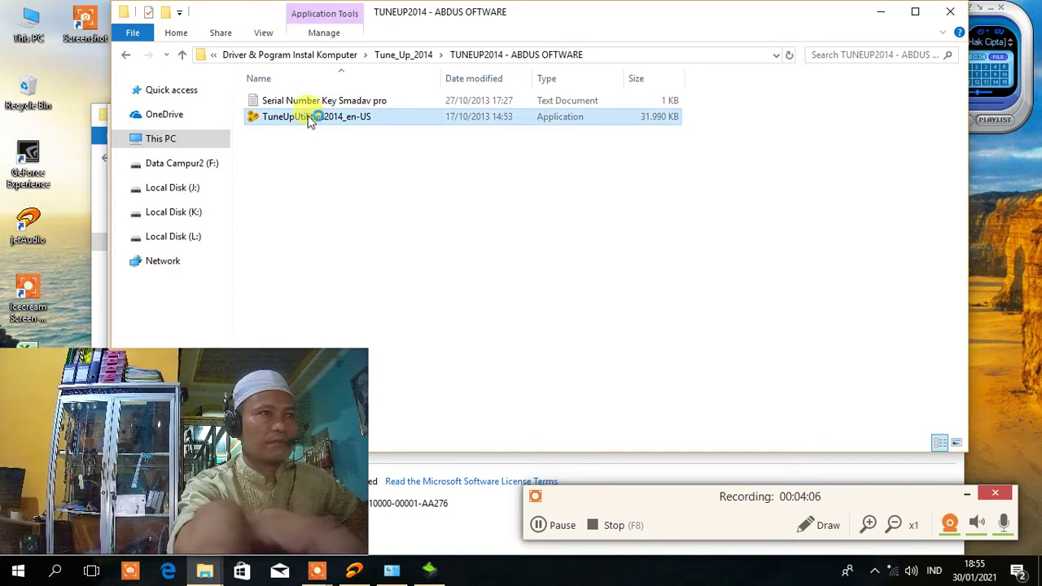
left_click(462, 256)
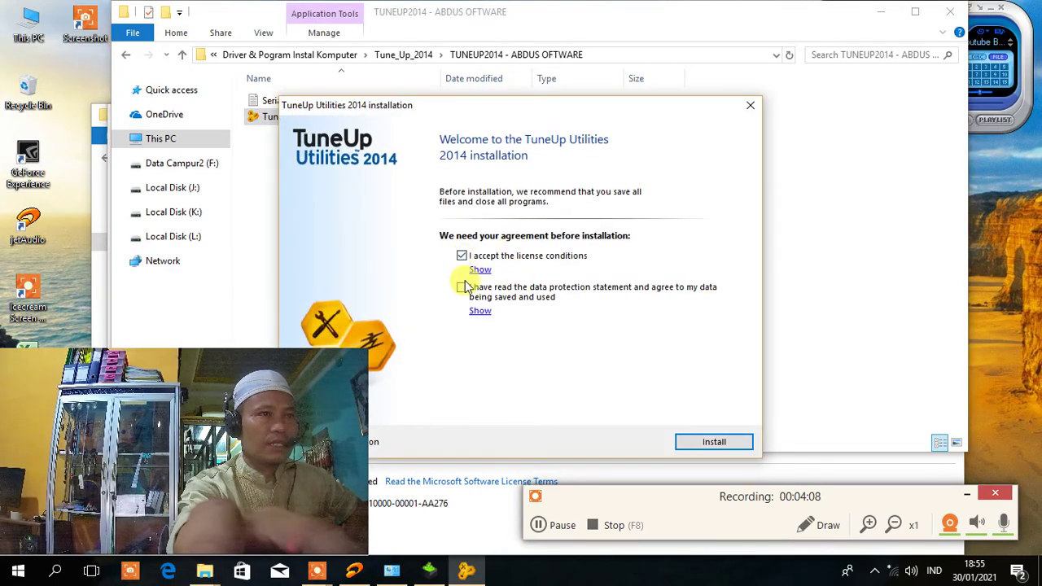
left_click(463, 291)
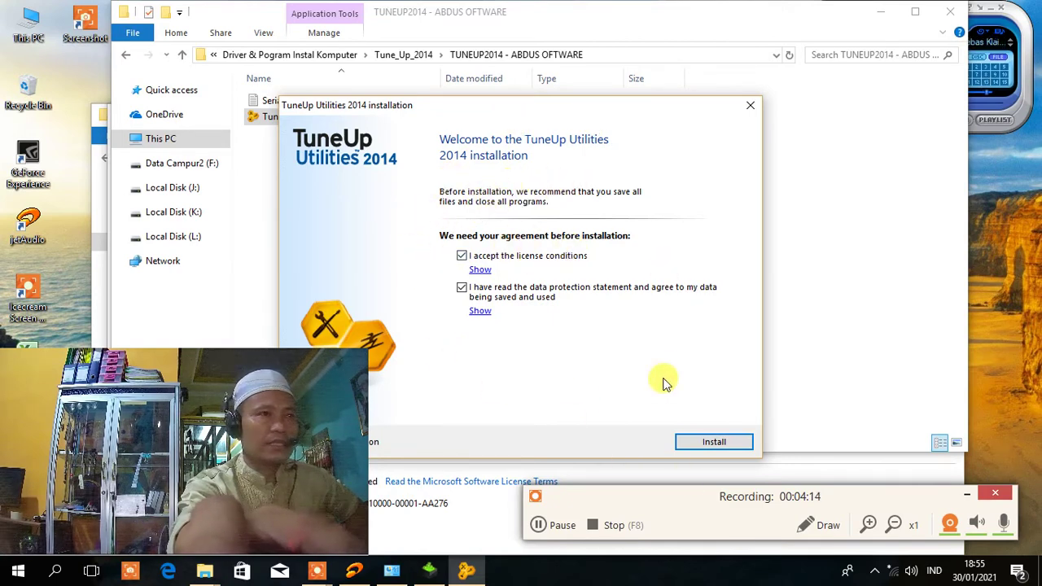
left_click_drag(484, 110, 588, 91)
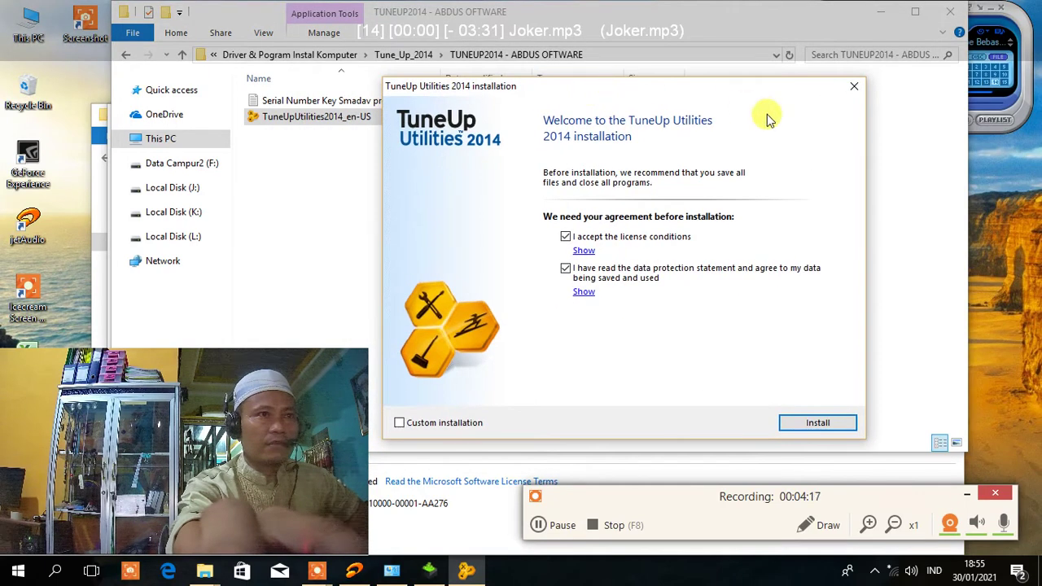
left_click(817, 424)
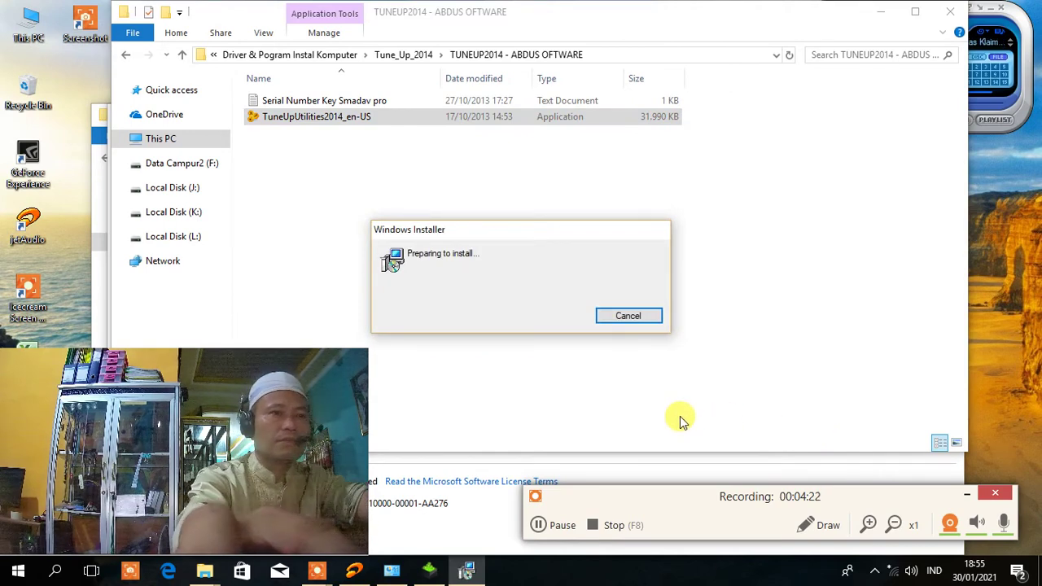
Bring up the NVIDIA installer and arrange it and the TuneUp installation window so both progress displays can be followed
left_click(423, 576)
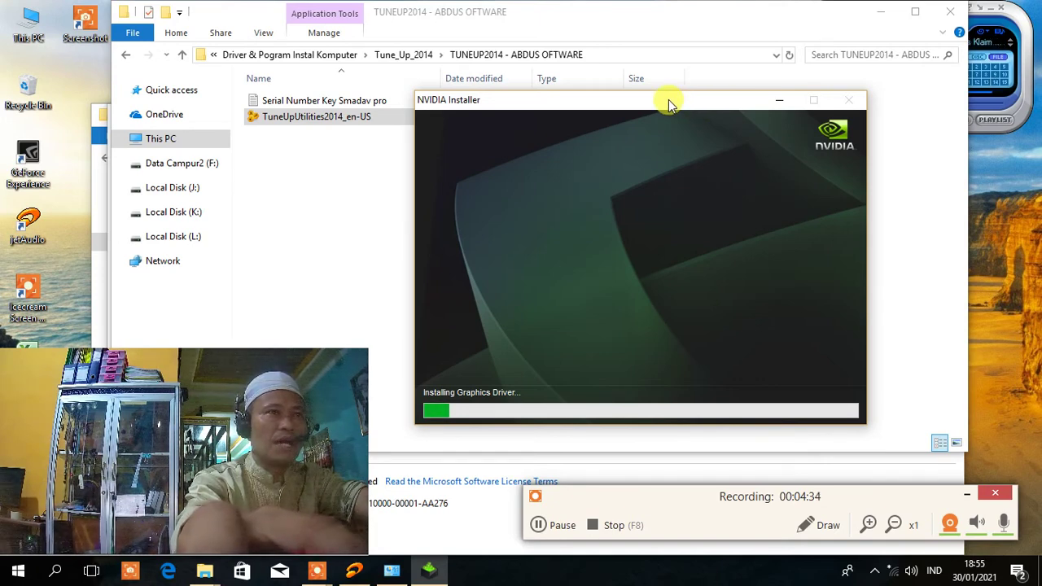
left_click_drag(633, 100, 613, 254)
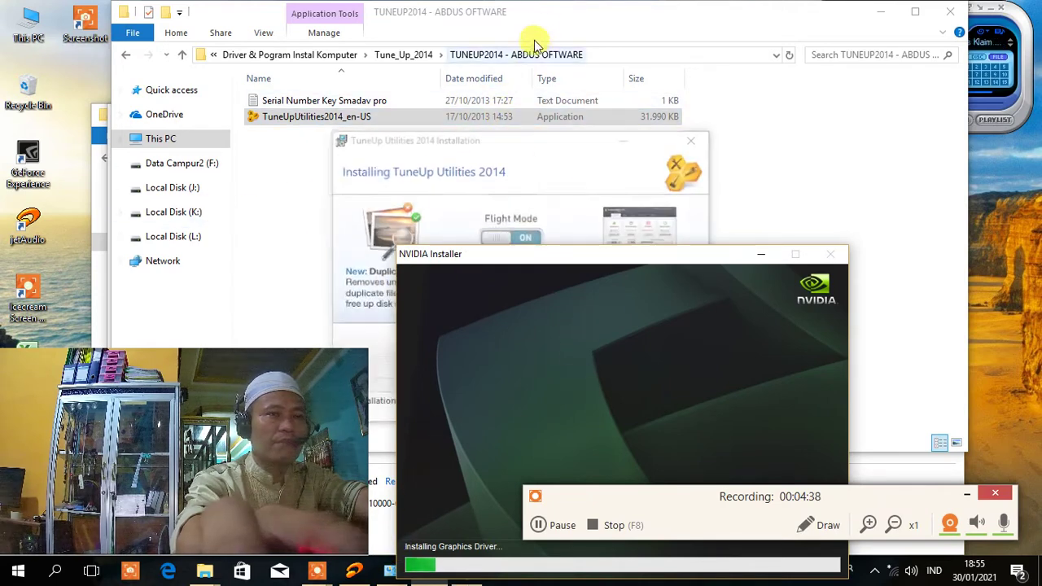
left_click(537, 149)
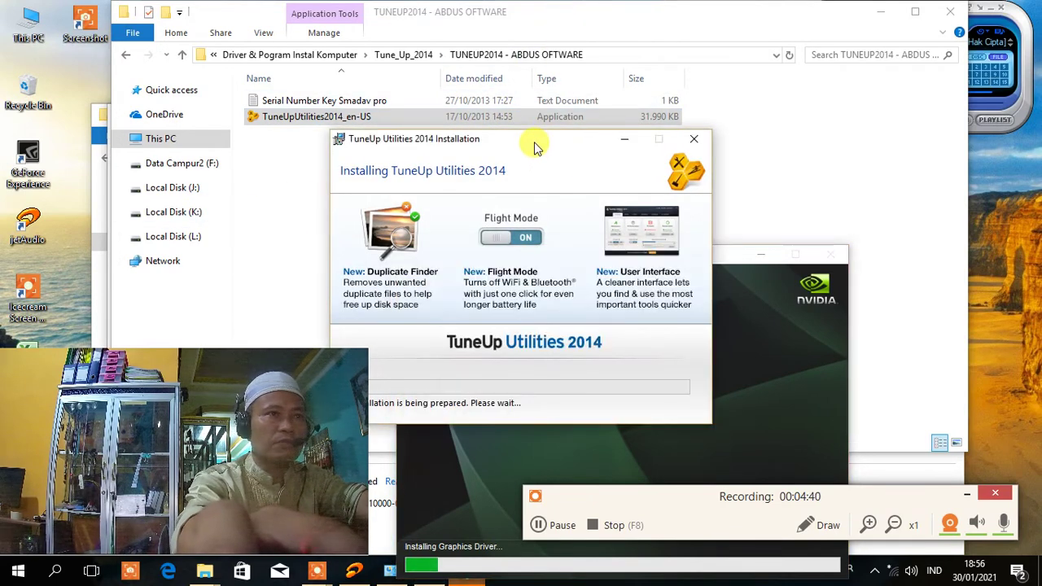
left_click_drag(535, 148, 679, 139)
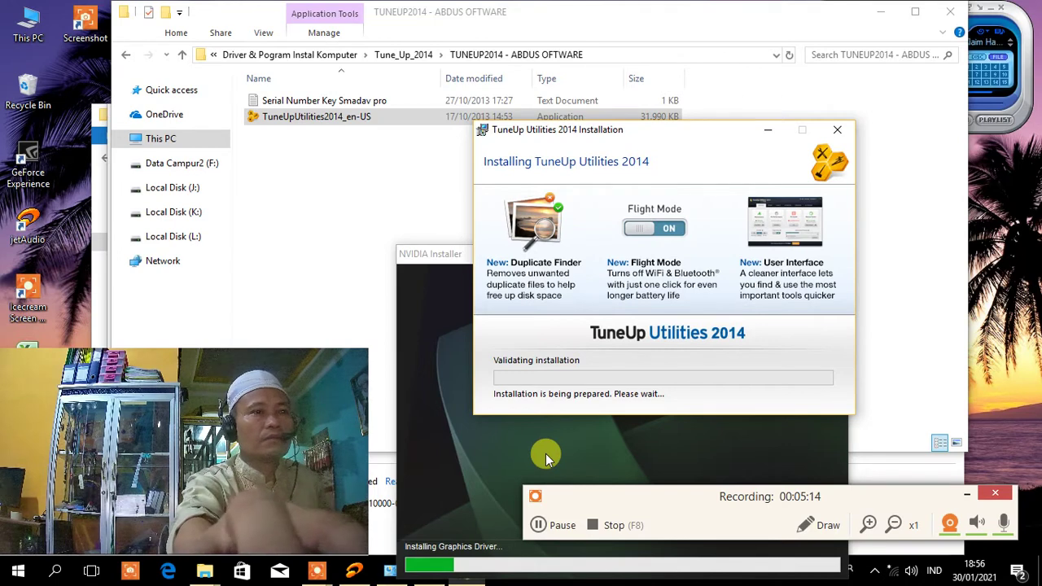
left_click(546, 523)
left_click(570, 63)
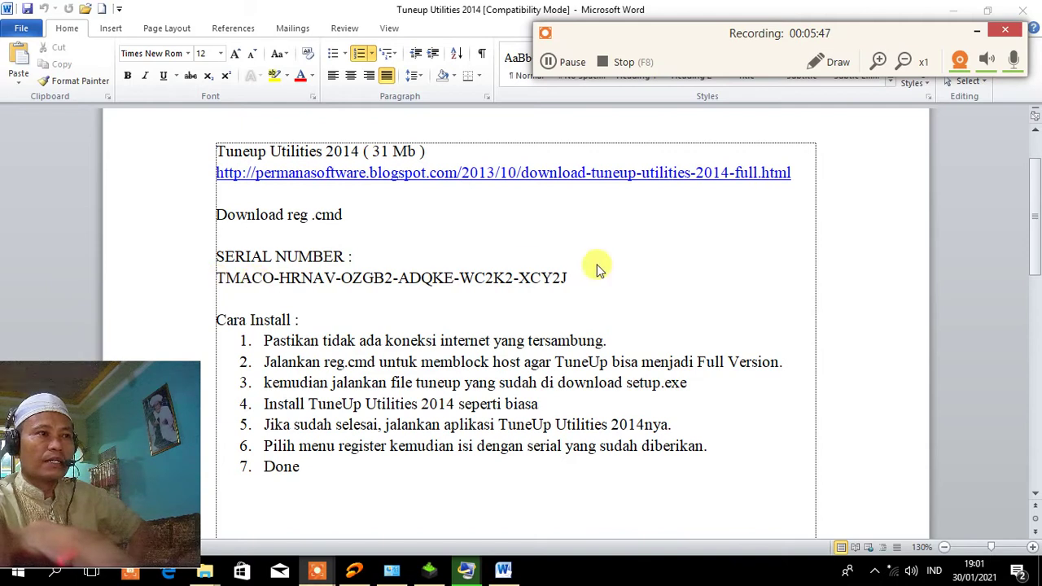
Copy the TuneUp serial number from the Tuneup Utilities 2014 Word document
key("alt+Tab")
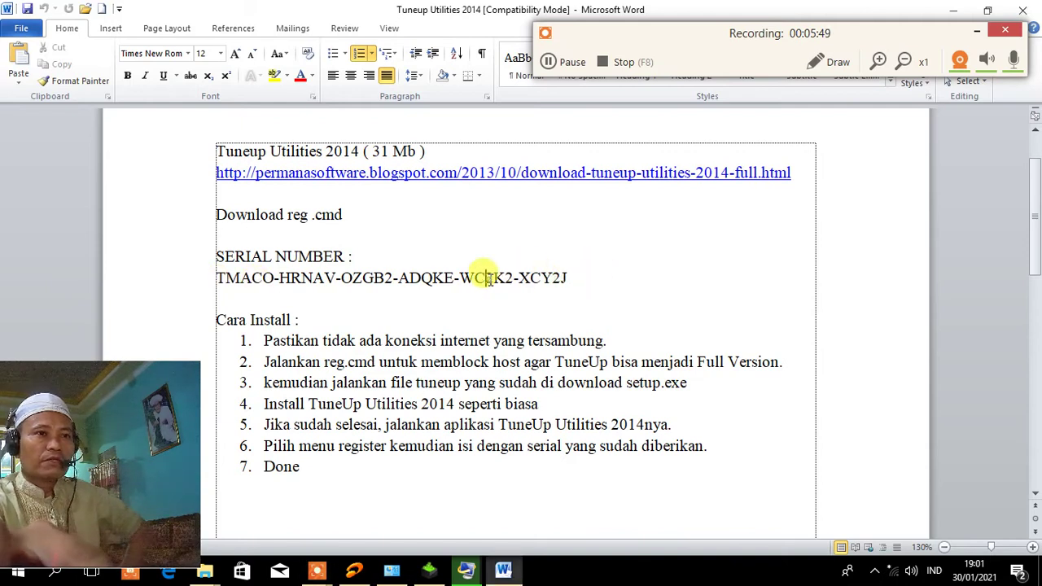
left_click(488, 277)
left_click_drag(215, 277, 580, 273)
key("ctrl+c")
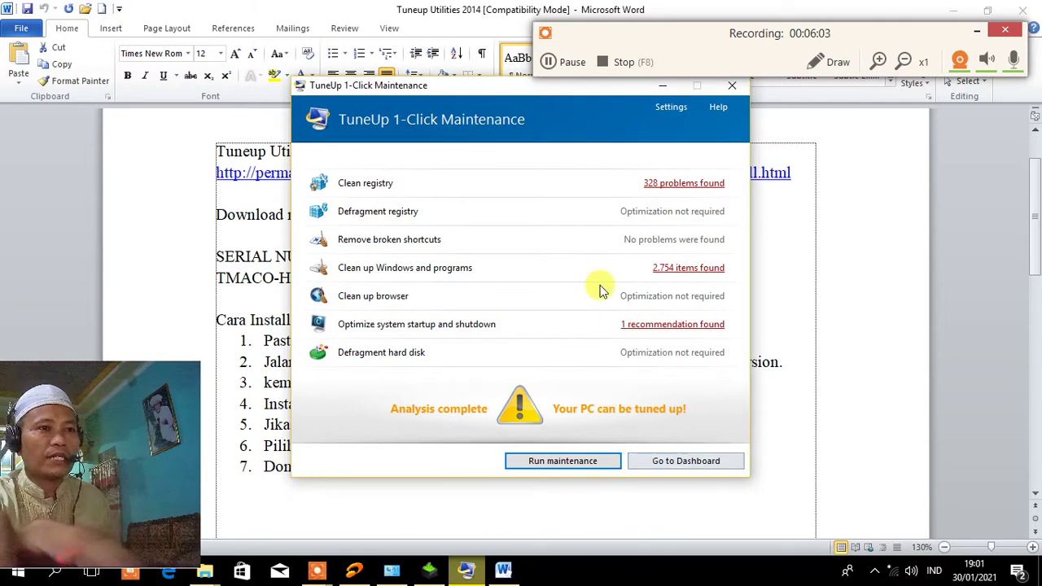
Run the TuneUp 1-Click Maintenance fixes and check the available network connections
left_click(562, 460)
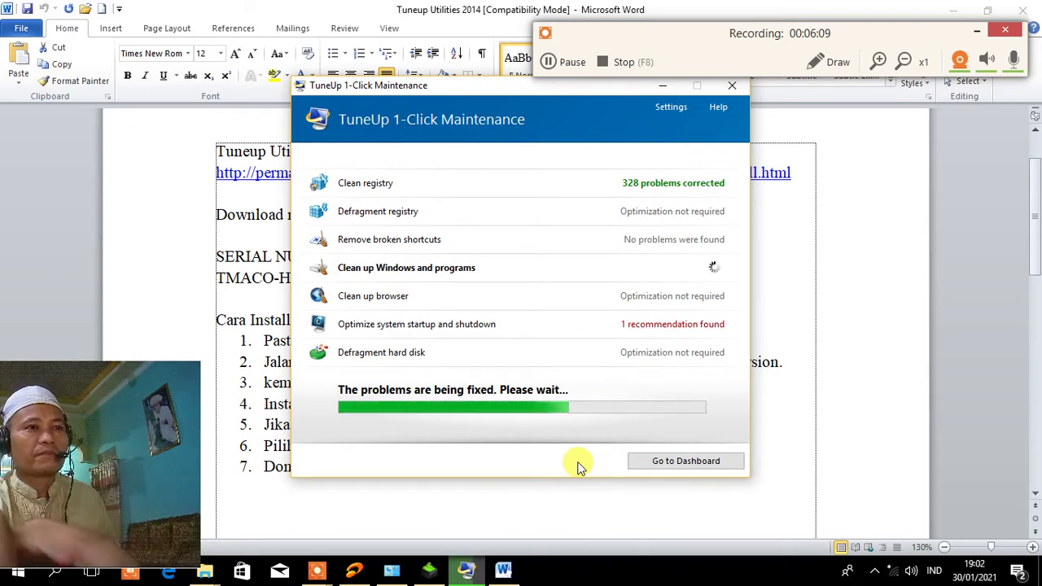
left_click(895, 576)
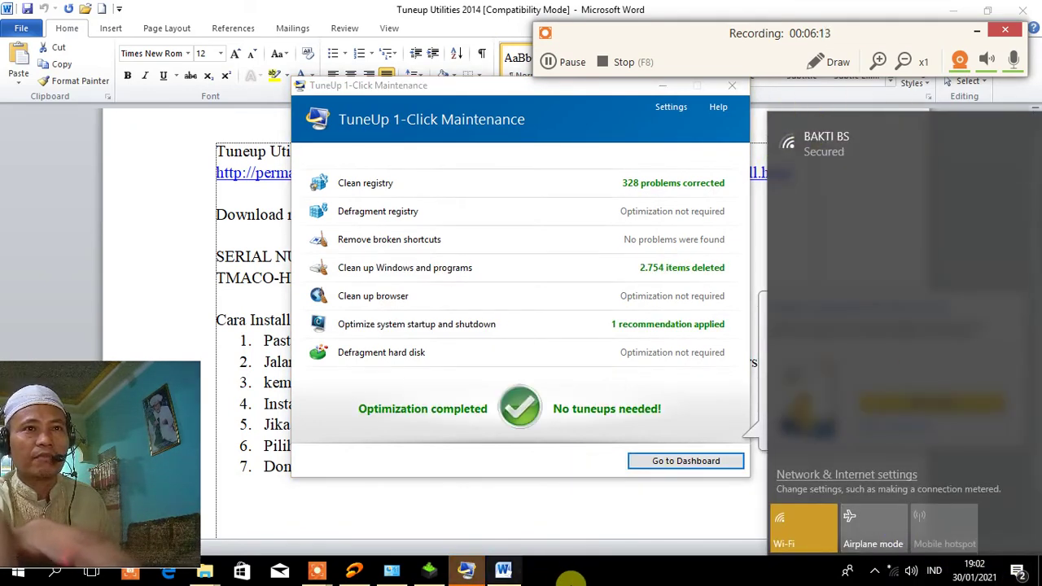
left_click(612, 576)
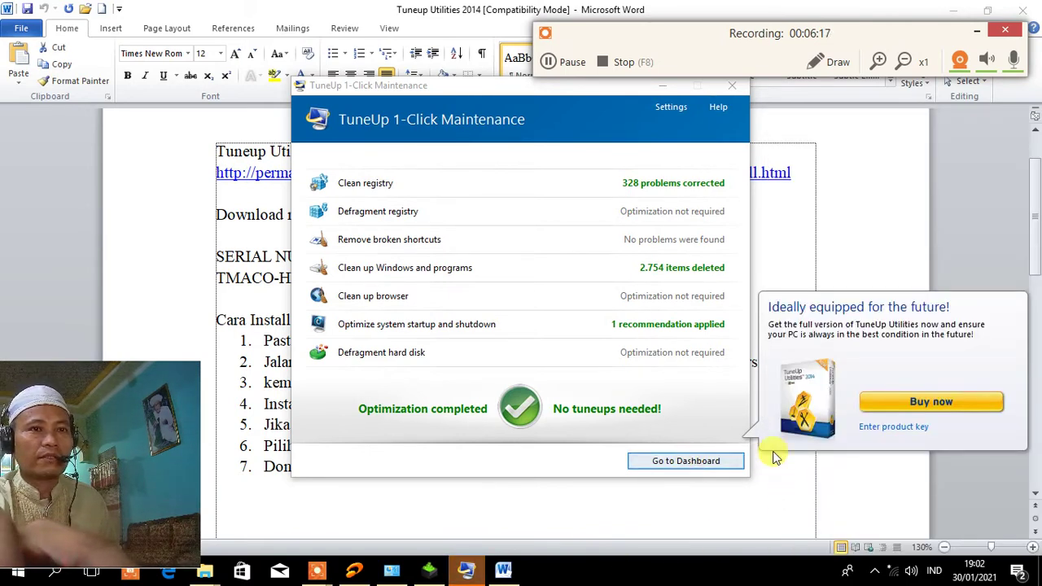
Open the TuneUp Utilities 2014 activation form, paste the product key and enter the full name
left_click(891, 432)
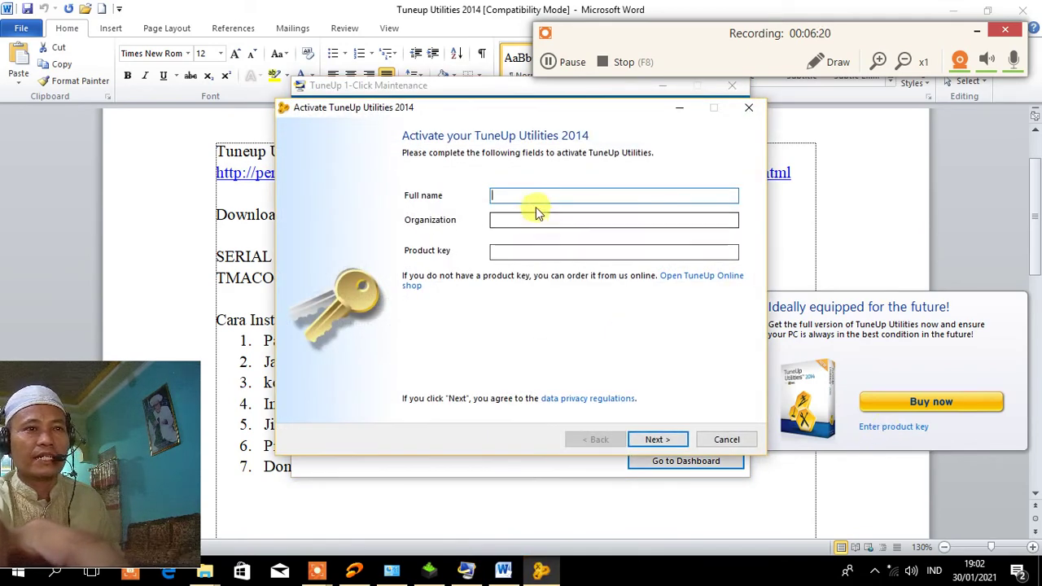
left_click(505, 251)
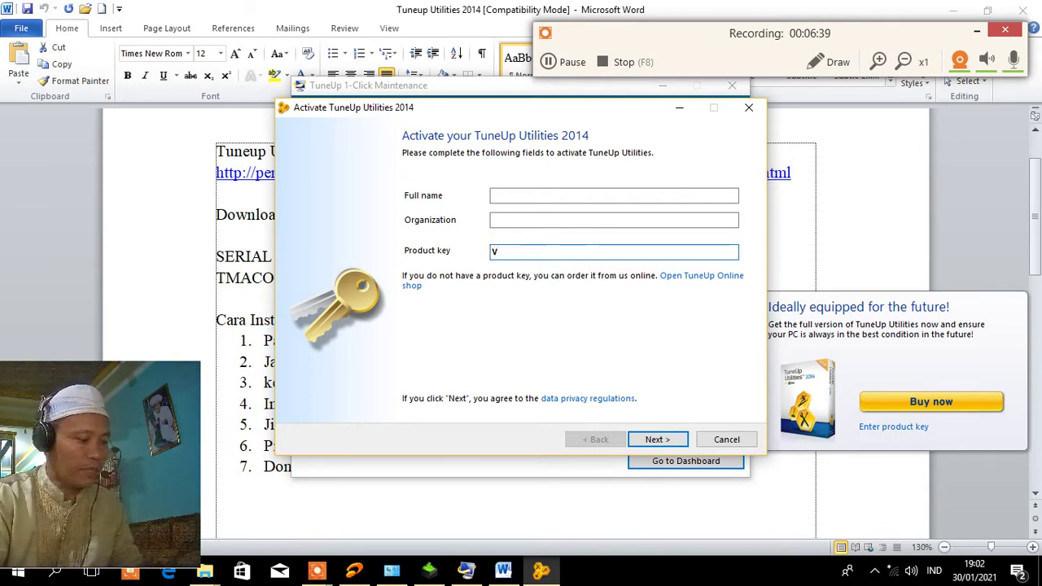
key("ctrl+v")
left_click(523, 195)
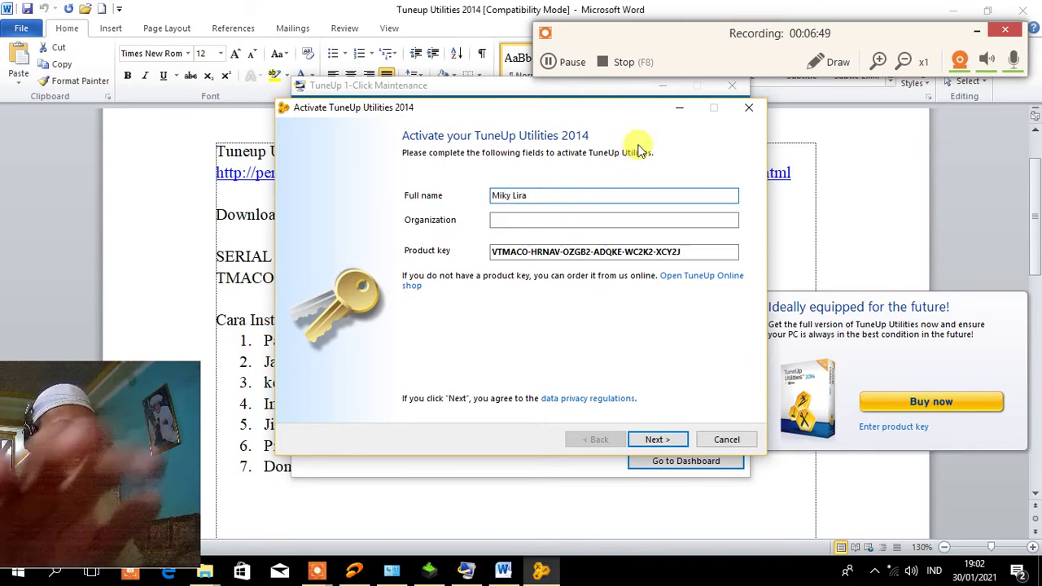
Enter Syams Computer as the organization in the activation form
left_click(495, 218)
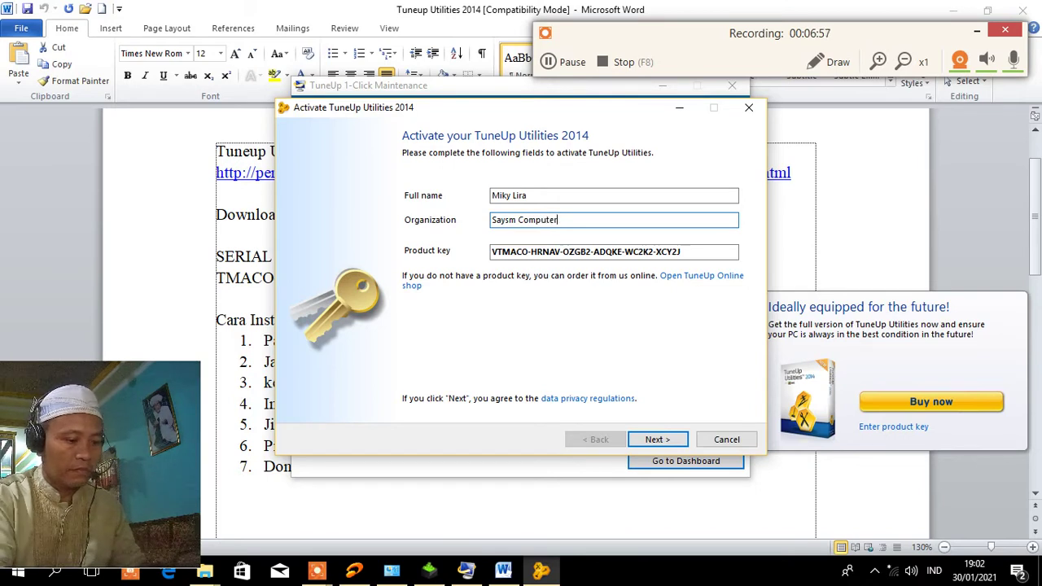
key("Tab")
left_click(500, 220)
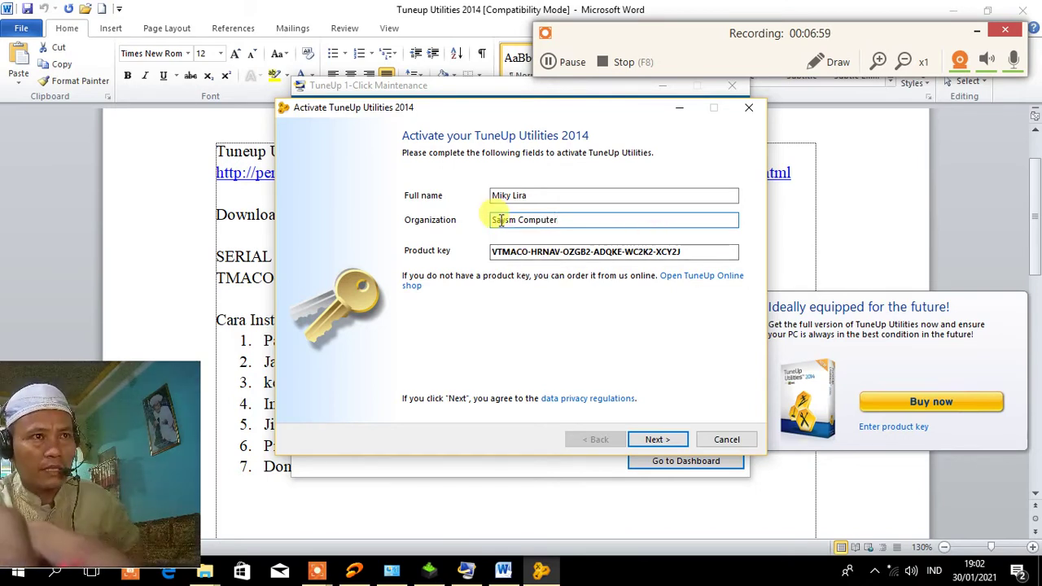
type("Sy")
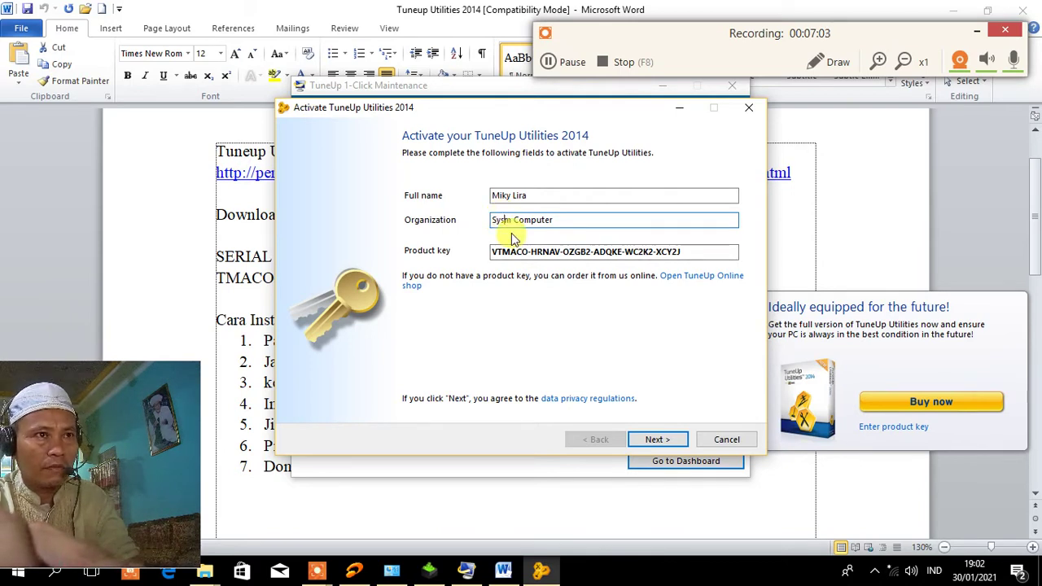
type("am")
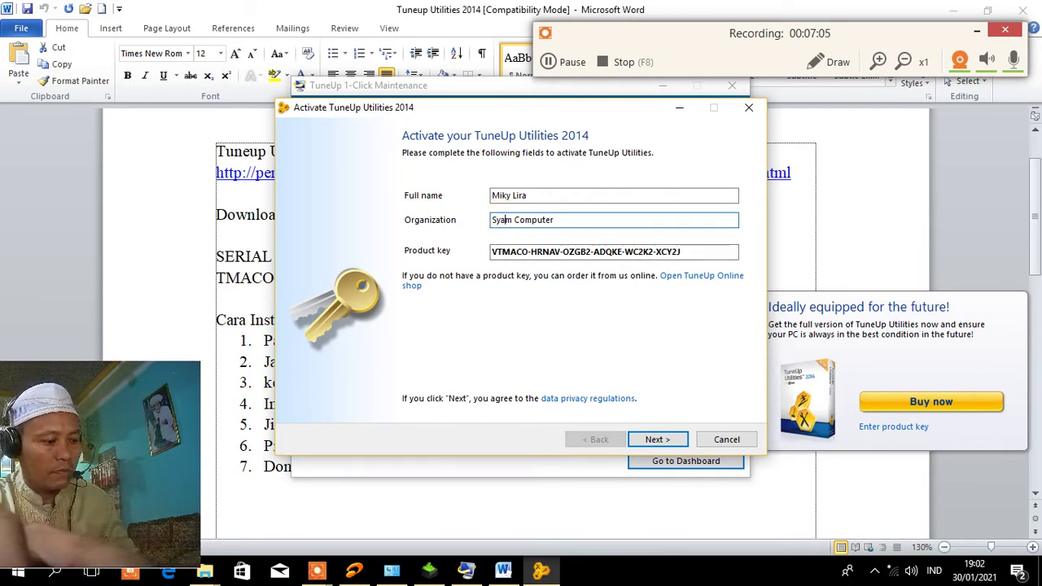
type("s")
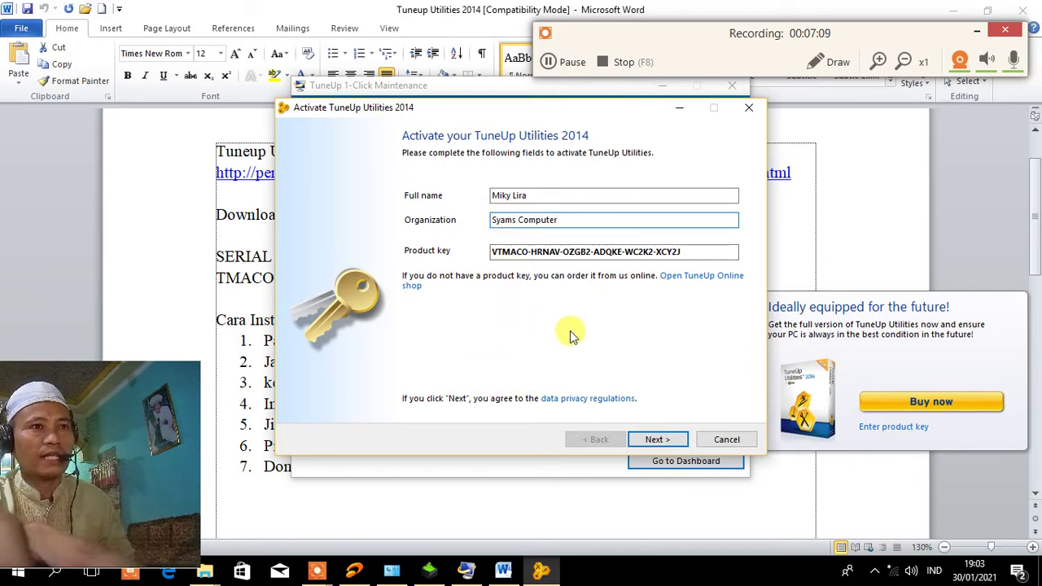
Try to submit the activation form with the entered product key and uncover the key field for checking
left_click(663, 440)
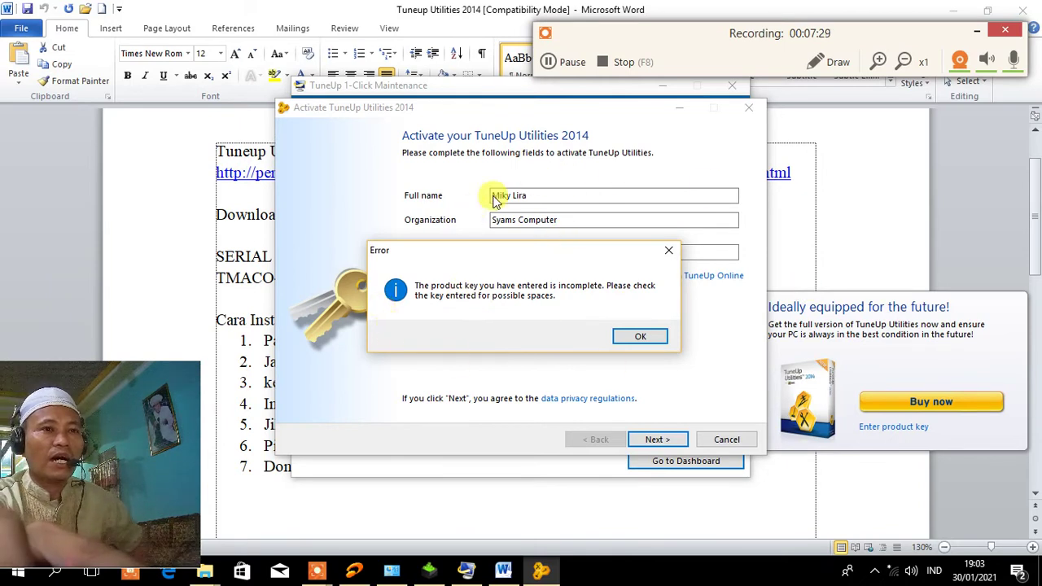
left_click(642, 336)
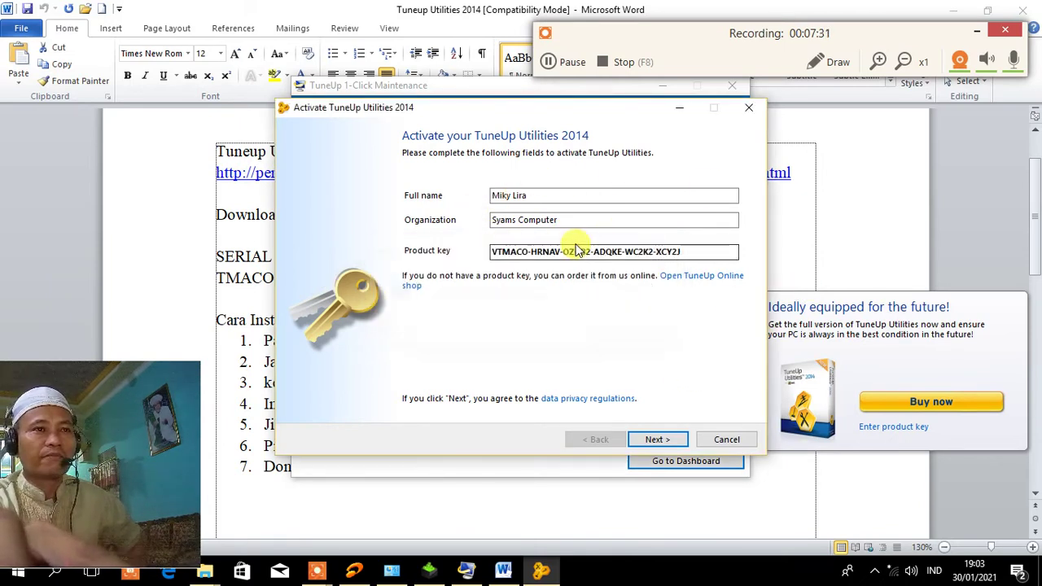
left_click(657, 440)
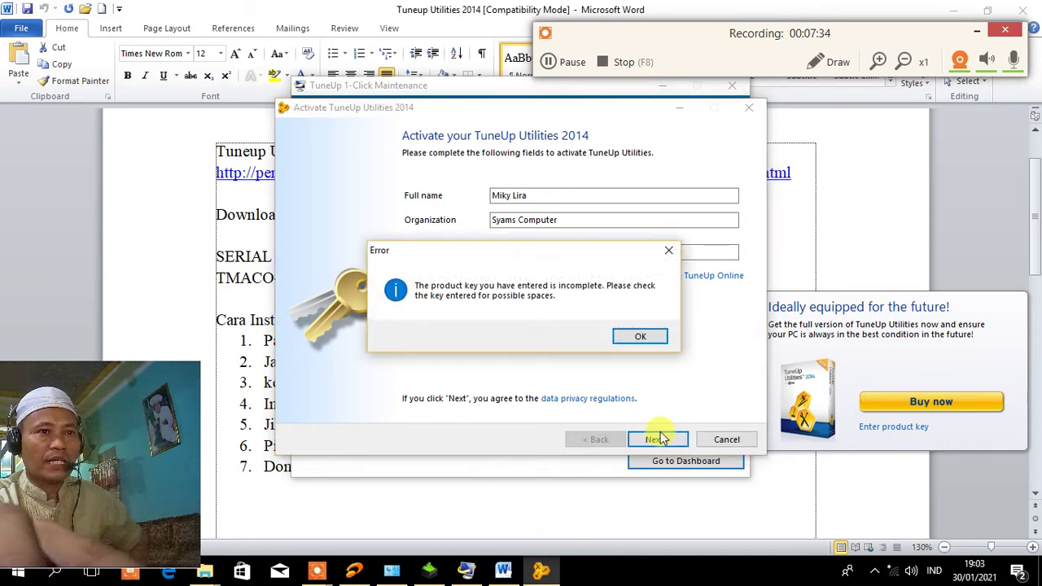
left_click(641, 339)
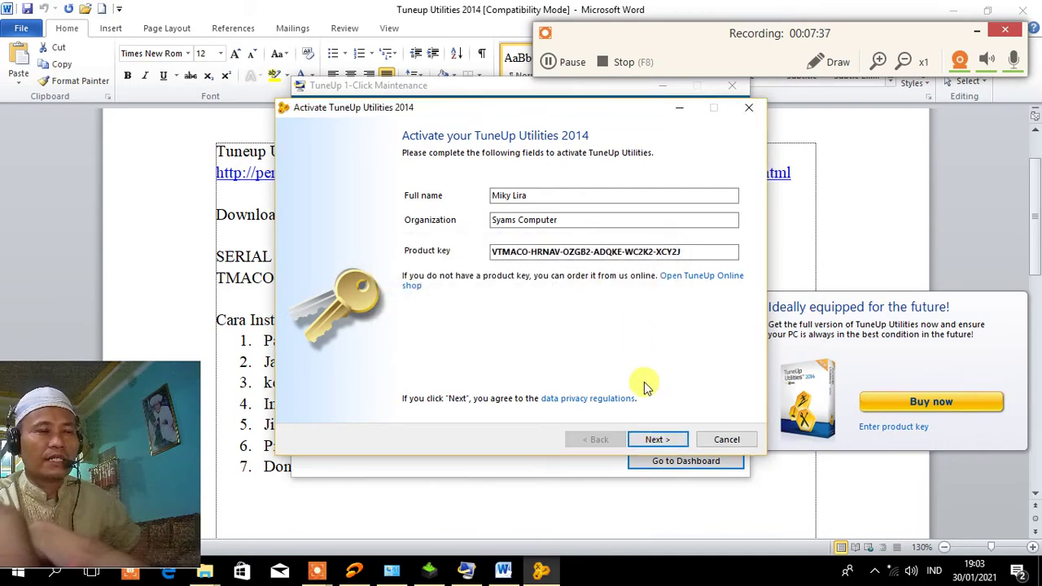
left_click(657, 440)
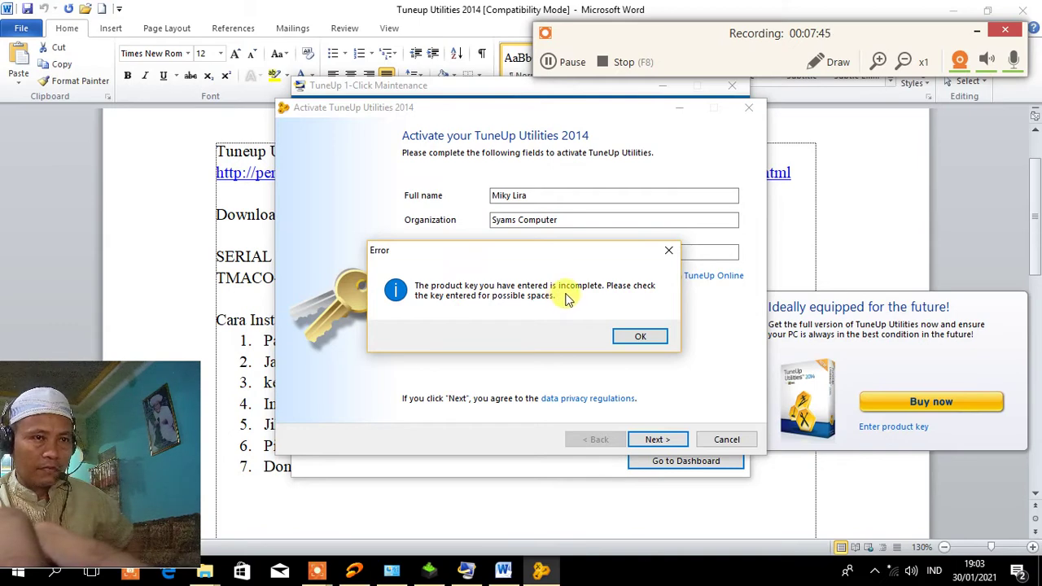
left_click_drag(488, 254, 513, 310)
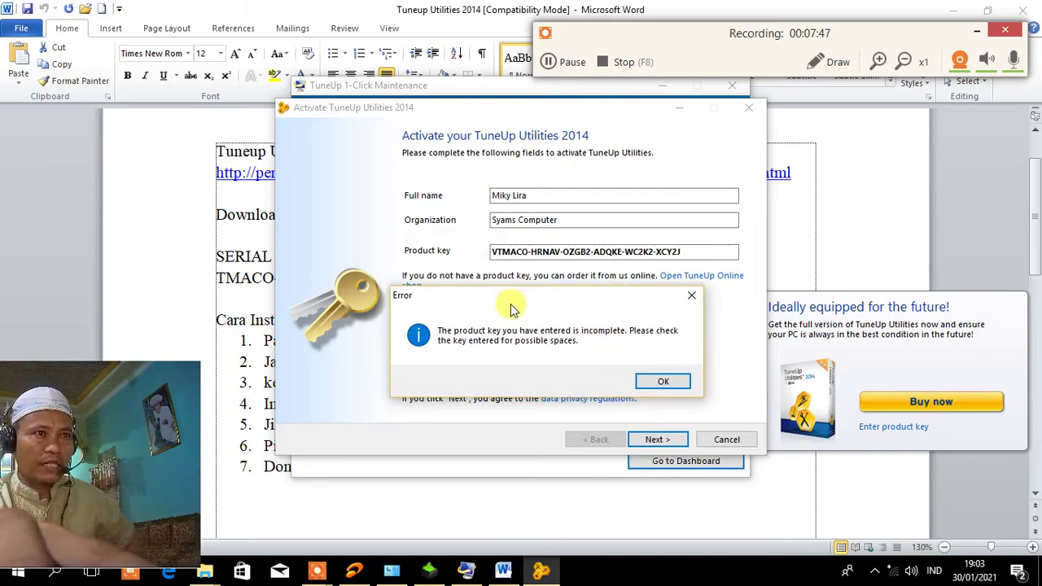
Copy the complete serial number again from the Tuneup Utilities 2014 Word document
left_click(230, 209)
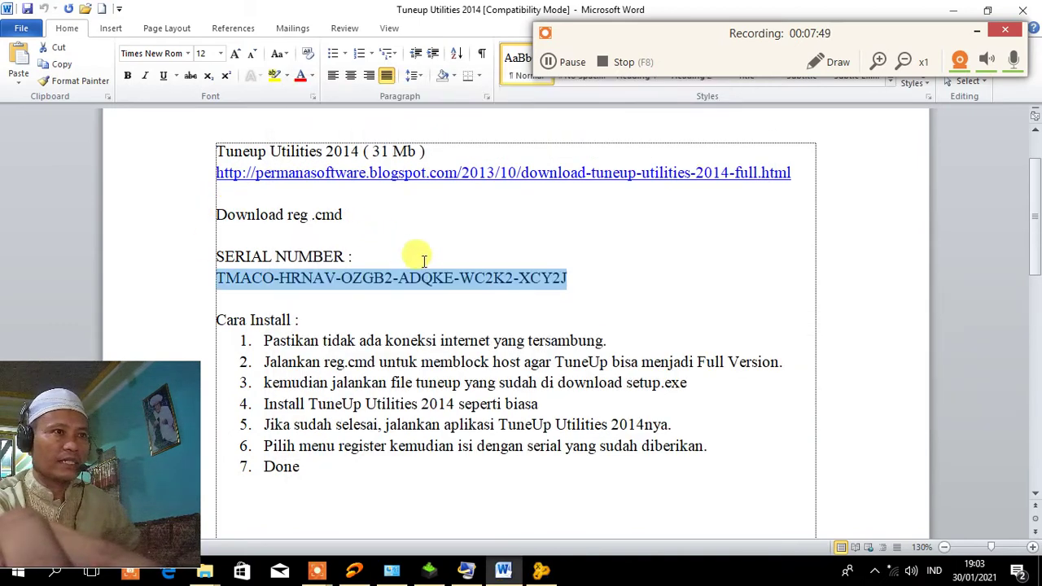
left_click(424, 259)
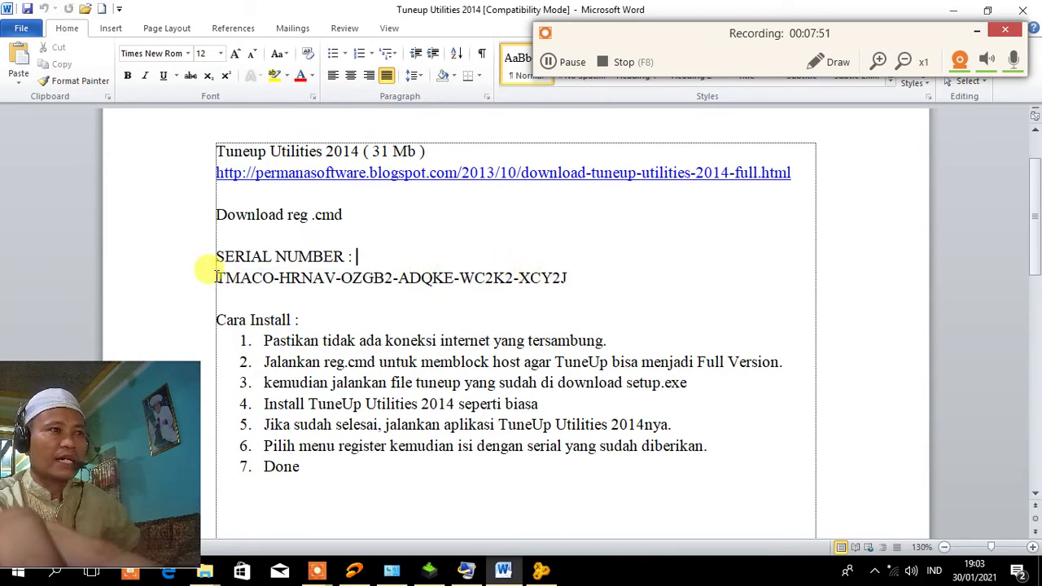
left_click_drag(215, 277, 575, 277)
key("ctrl+c")
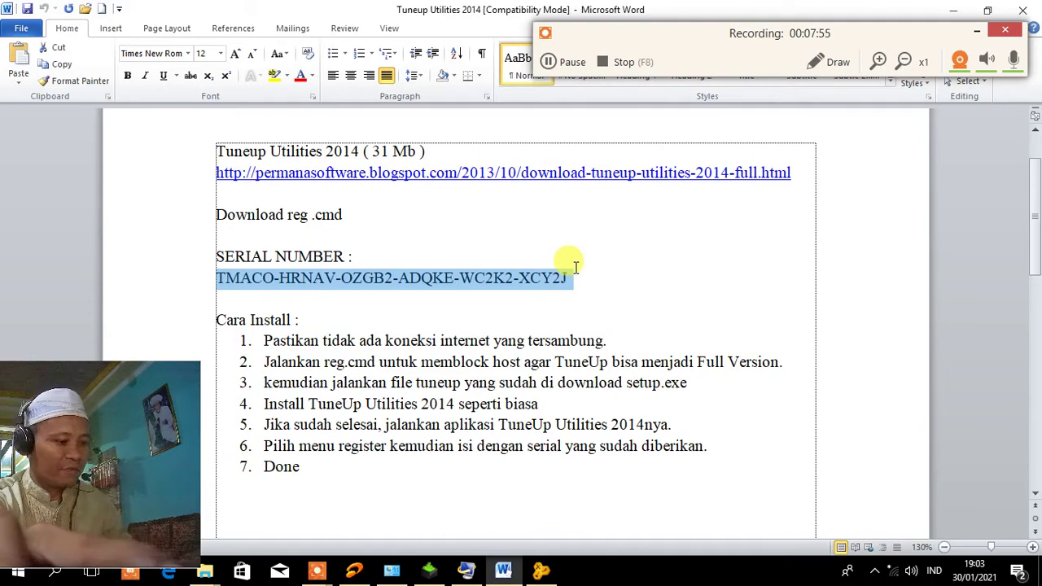
Replace the product key in the activation form with the newly copied serial number and try to activate
left_click(536, 574)
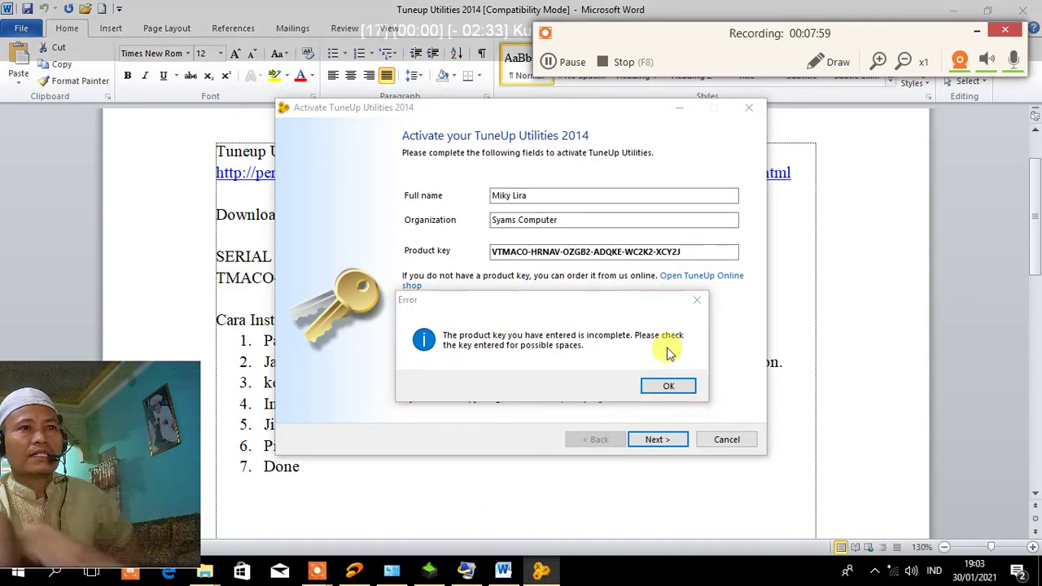
left_click(668, 385)
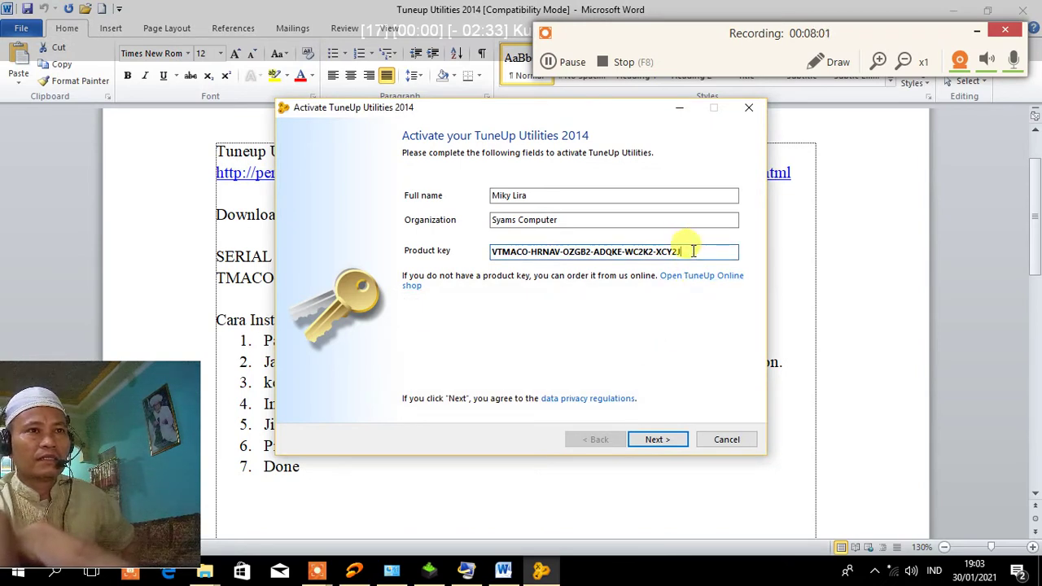
left_click_drag(687, 251, 440, 249)
key("ctrl+v")
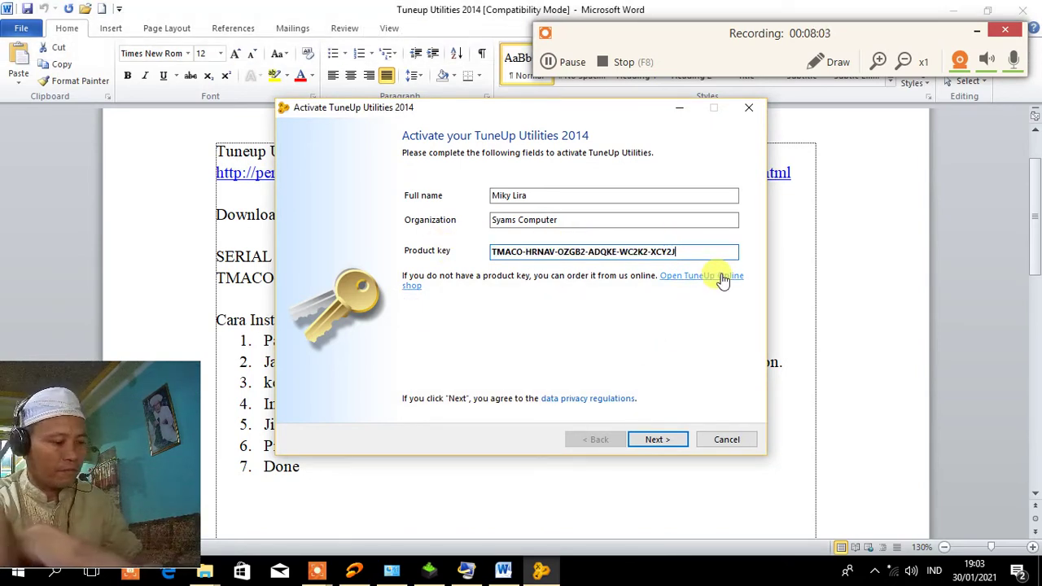
left_click(658, 439)
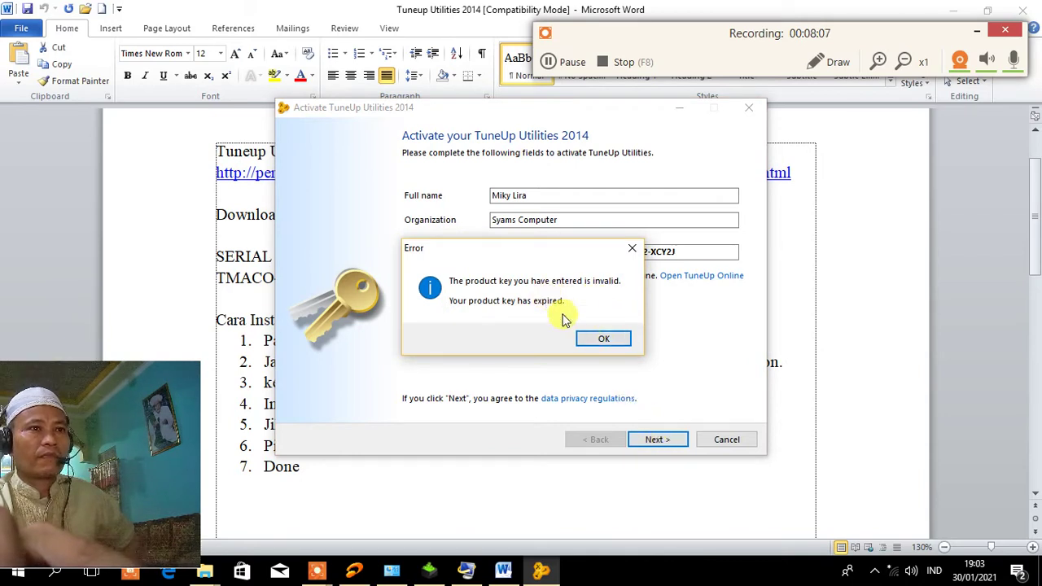
left_click(599, 340)
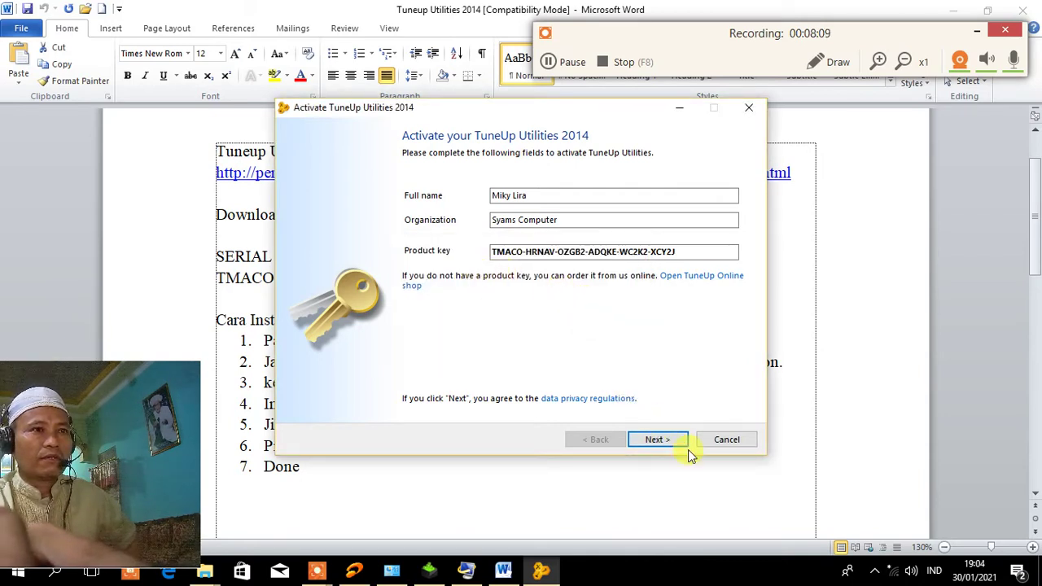
Try the activation once more with the same product key, recheck the key and cancel the activation form
left_click(657, 439)
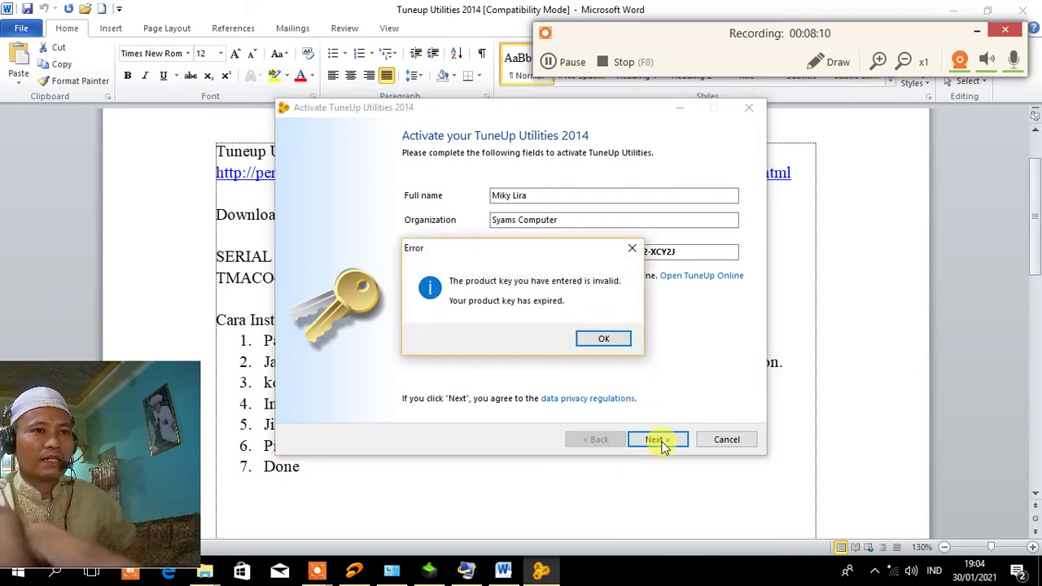
left_click(616, 338)
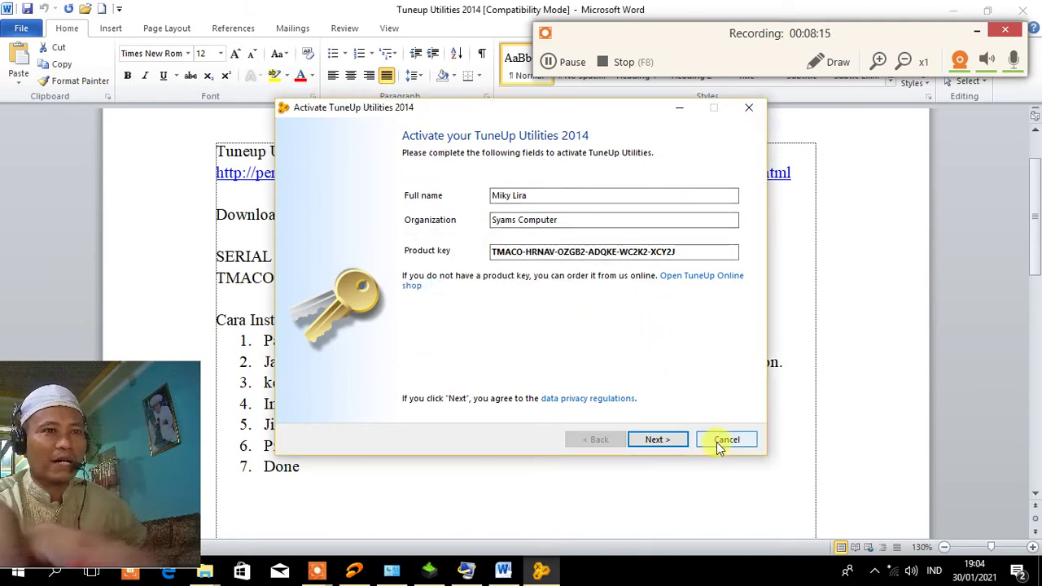
left_click(505, 251)
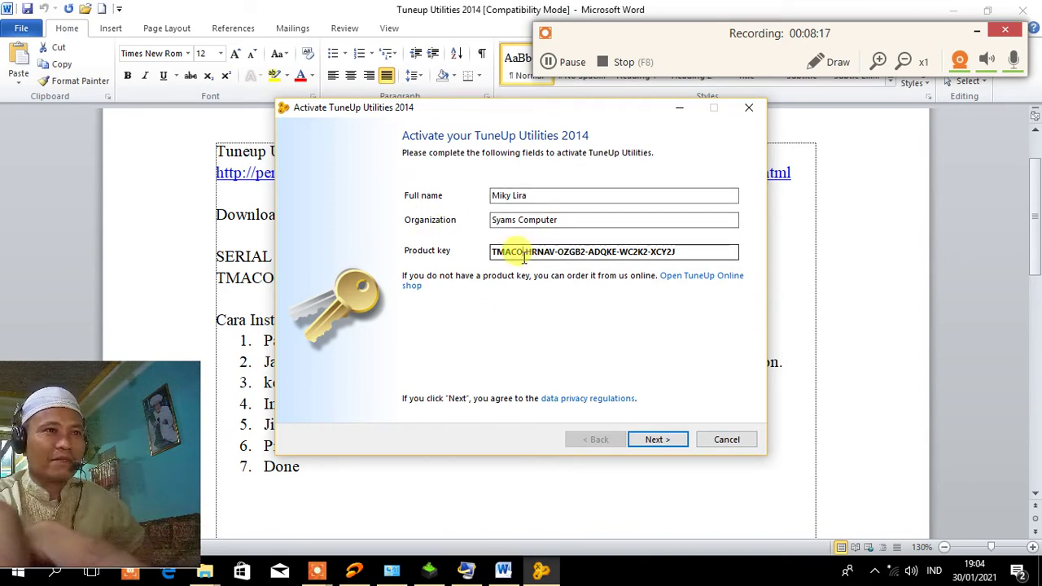
left_click(502, 250)
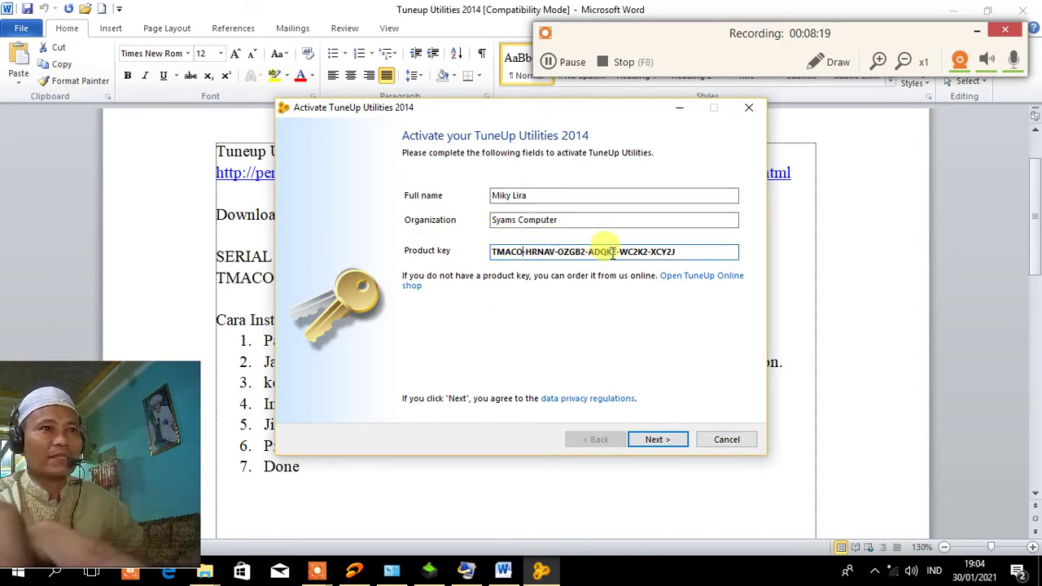
left_click(727, 439)
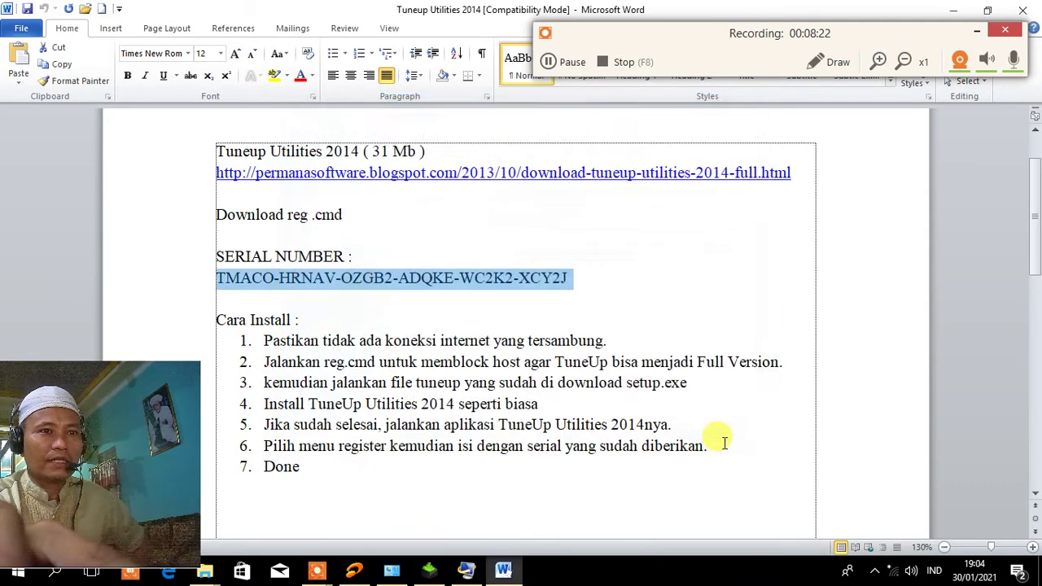
Go from TuneUp 1-Click Maintenance to the TuneUp Dashboard and close the Tuneup Utilities 2014 Word document
left_click(472, 322)
left_click(356, 254)
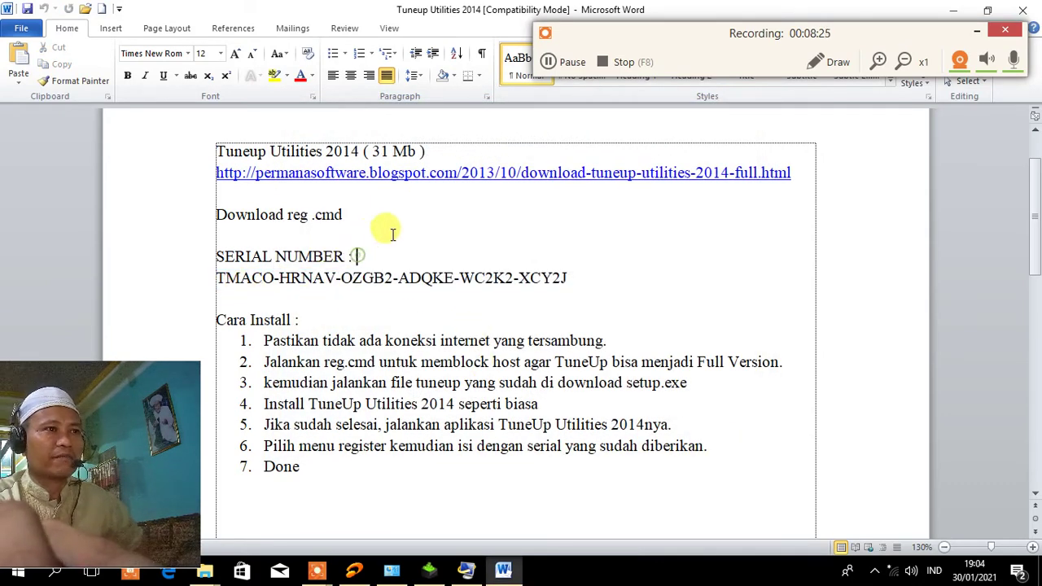
left_click(467, 572)
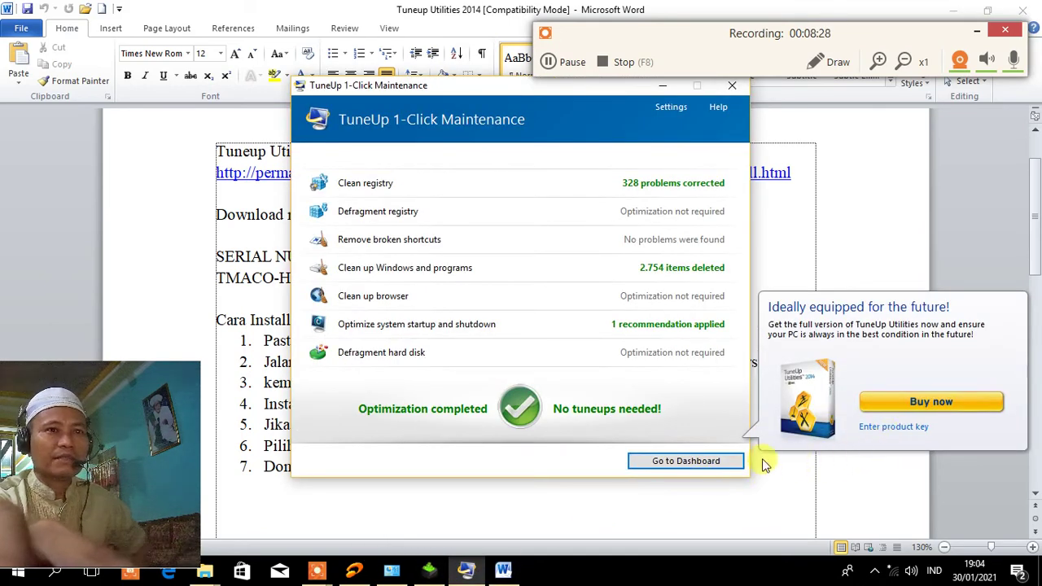
left_click(673, 461)
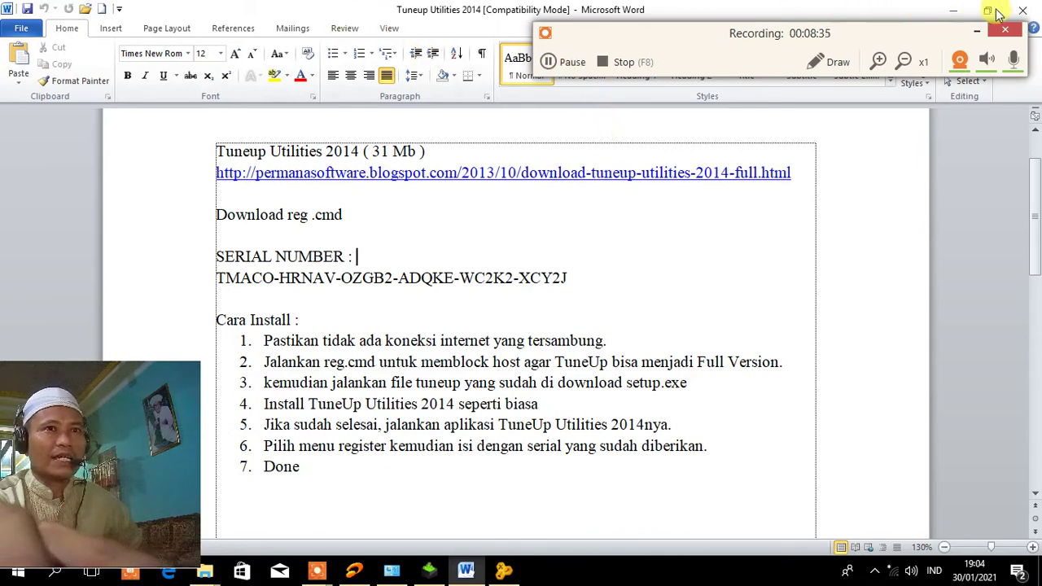
left_click(1022, 10)
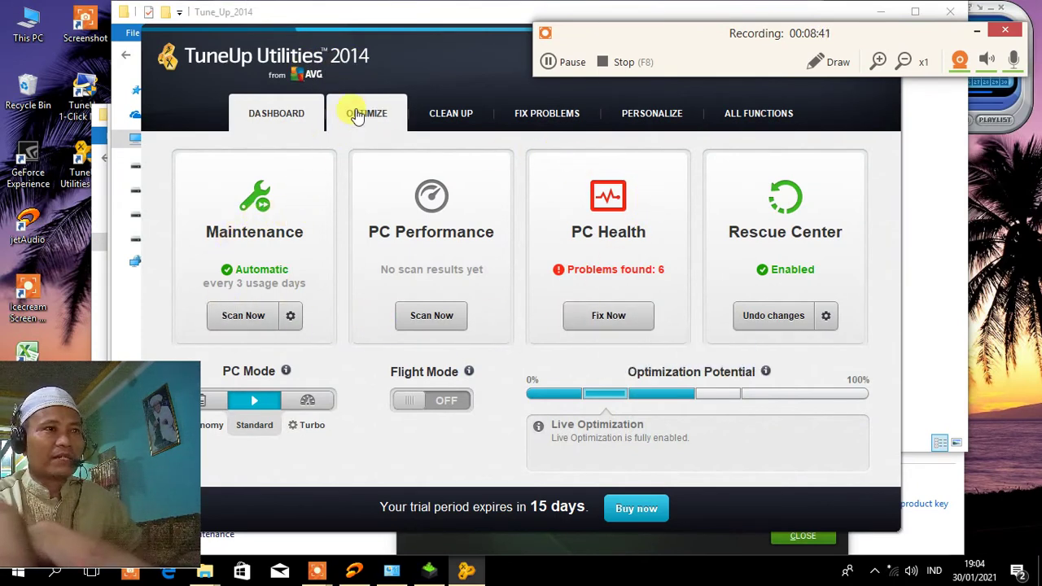
Turn off the shortcut arrow in the Windows icon appearance settings, apply it without logging off, and close TuneUp Styler
left_click(655, 120)
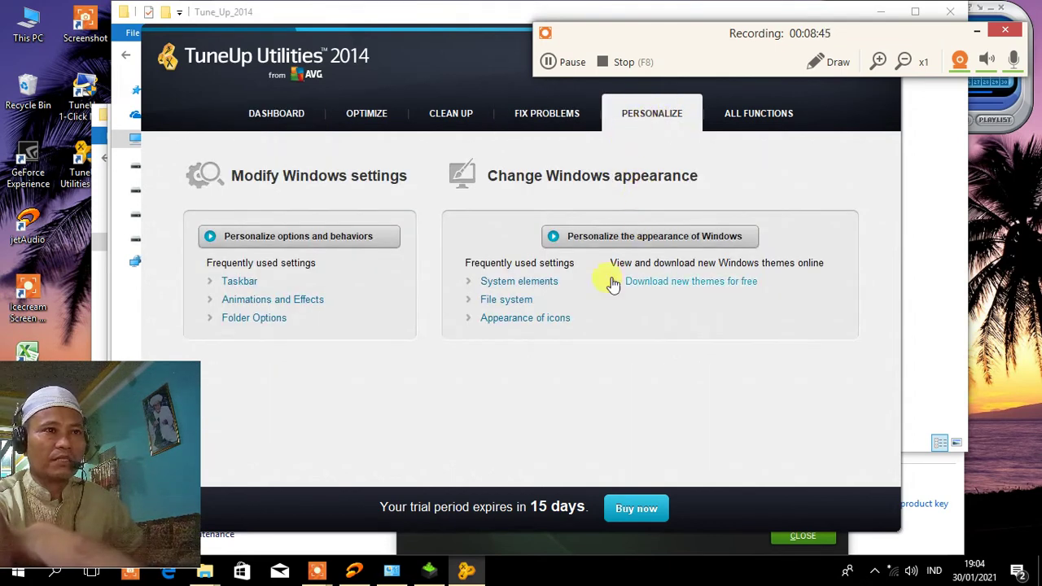
left_click(529, 326)
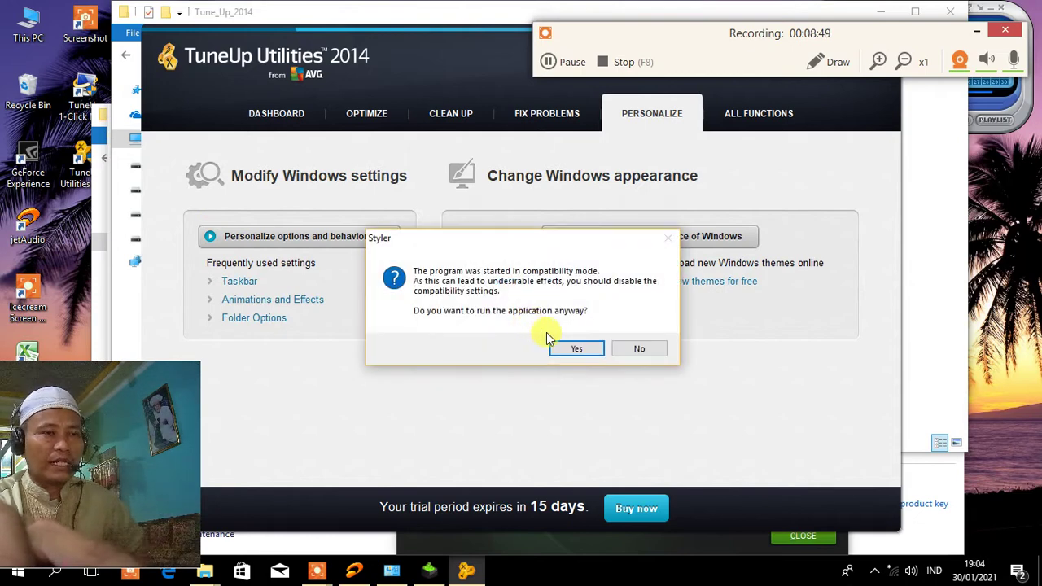
left_click(575, 348)
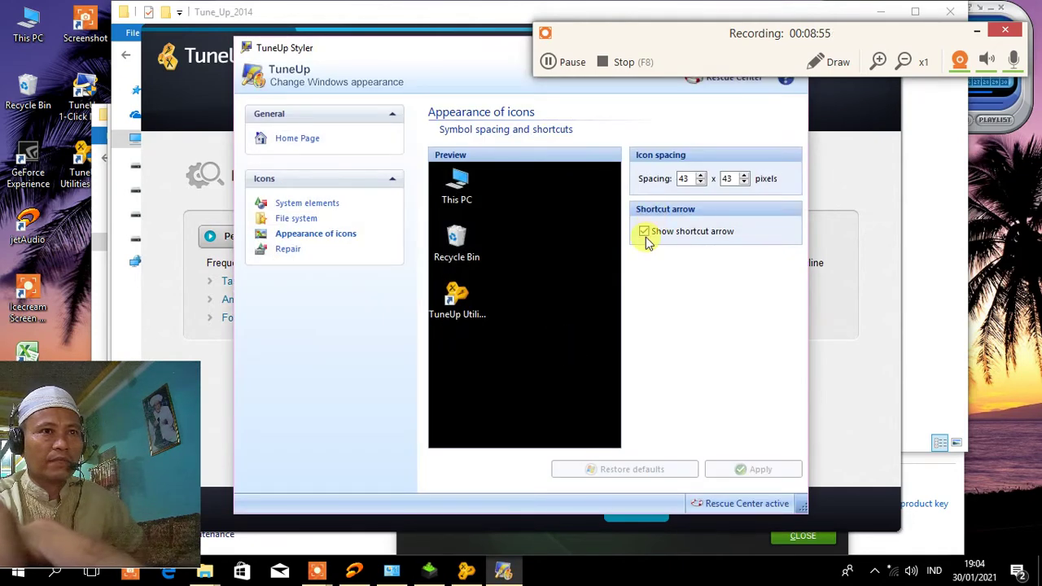
left_click(644, 231)
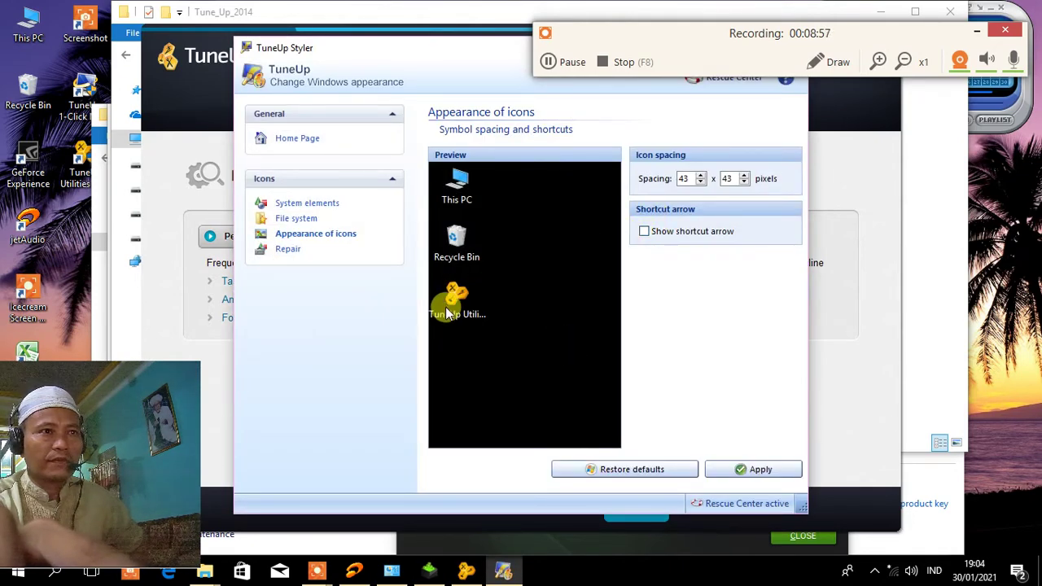
left_click(756, 472)
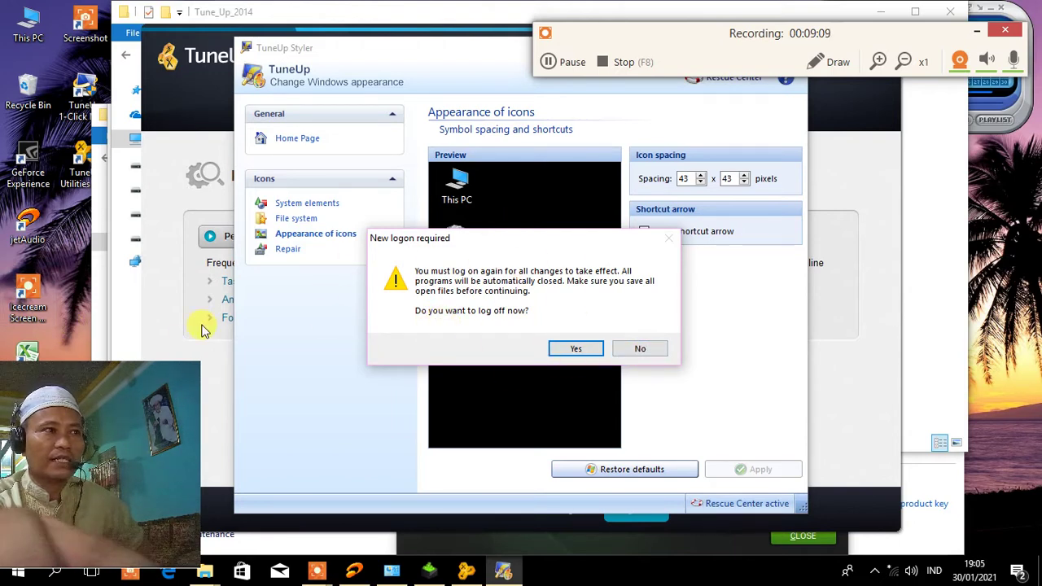
left_click(636, 348)
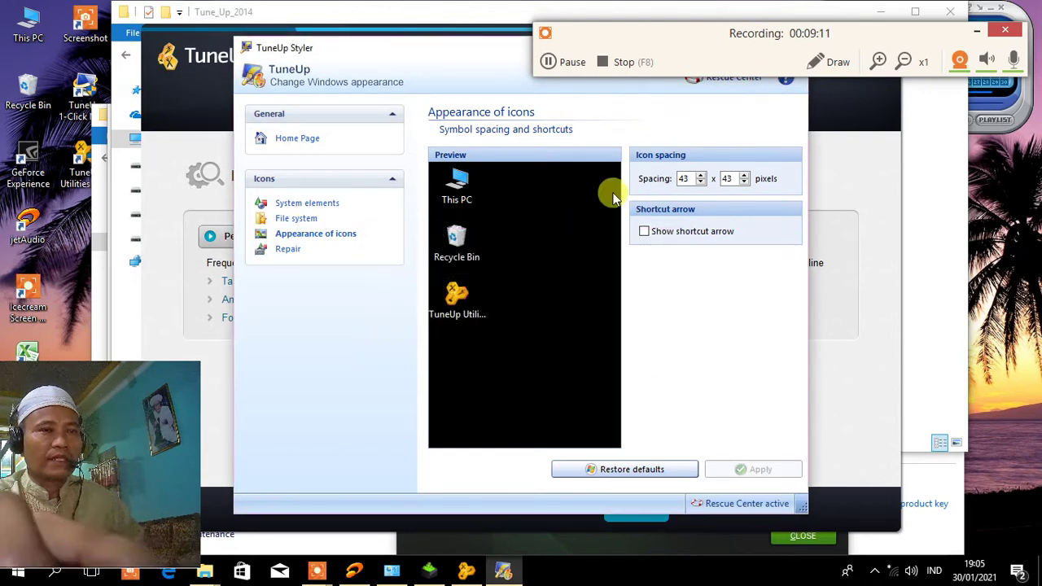
left_click_drag(417, 53, 414, 109)
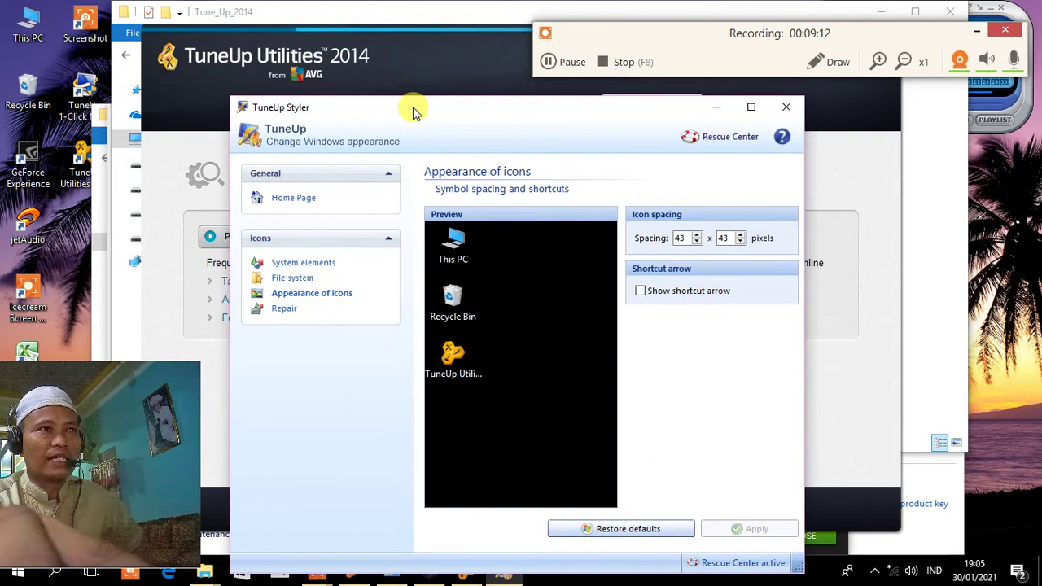
left_click(783, 109)
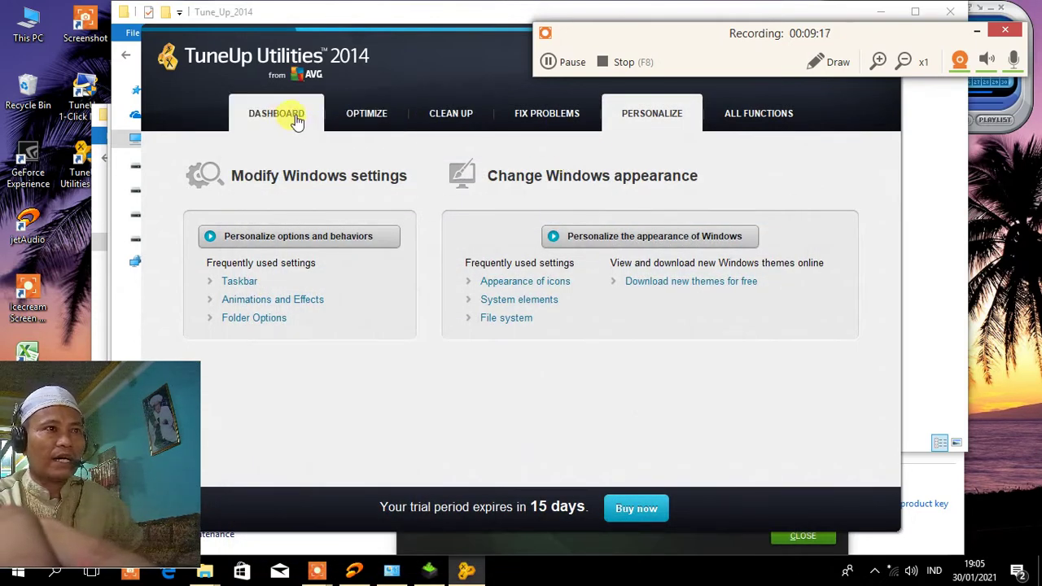
Open TuneUp StartUp Manager from the Optimize functions despite compatibility mode and dismiss the program rating offer
left_click(363, 113)
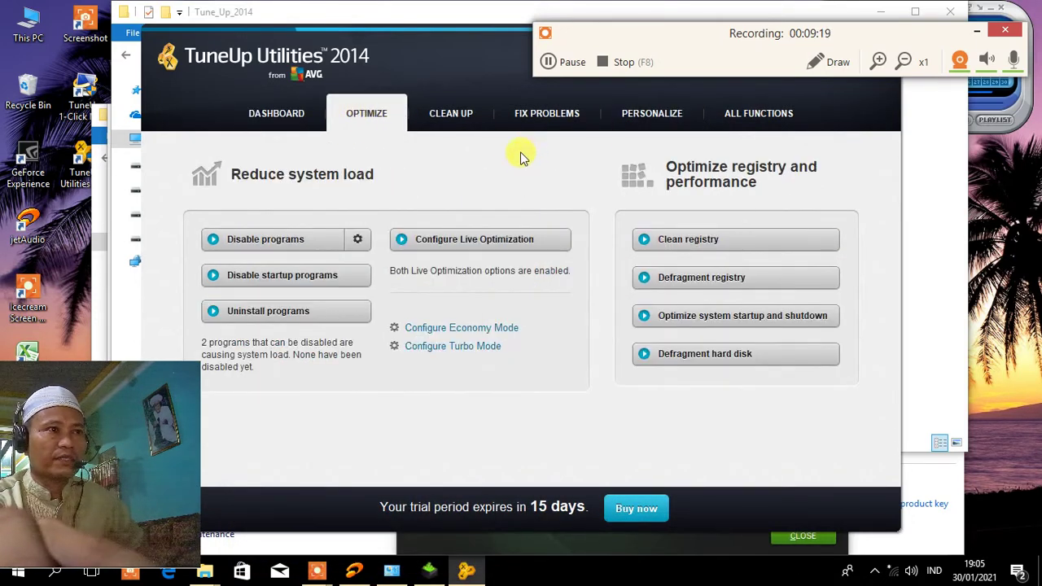
left_click(298, 284)
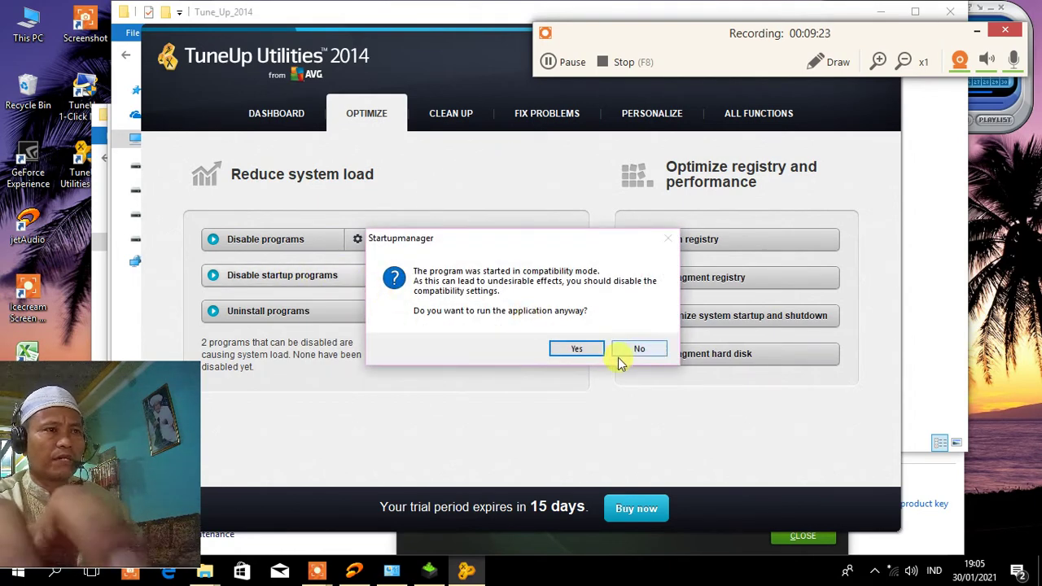
left_click(587, 352)
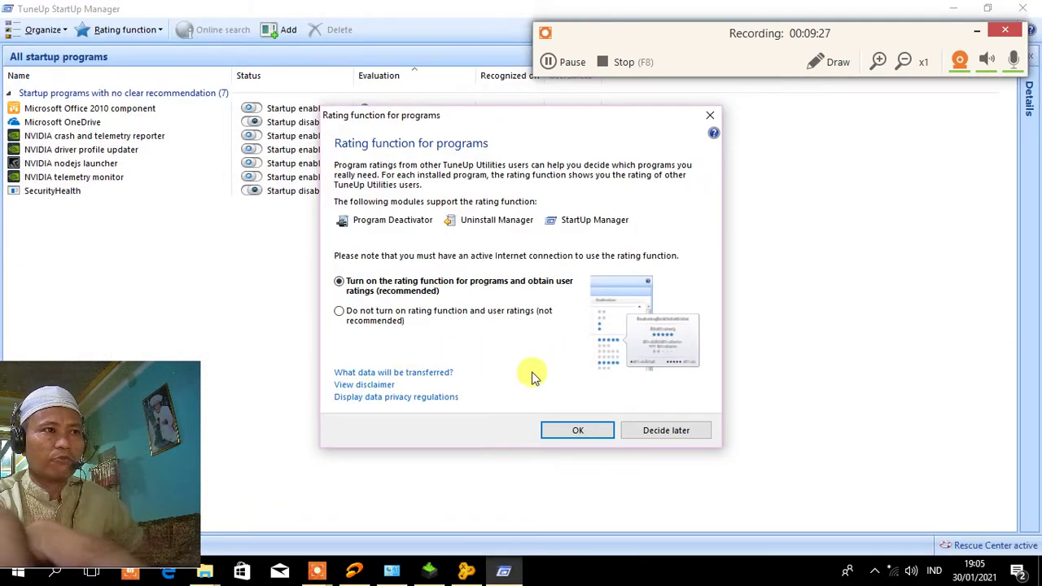
left_click(710, 115)
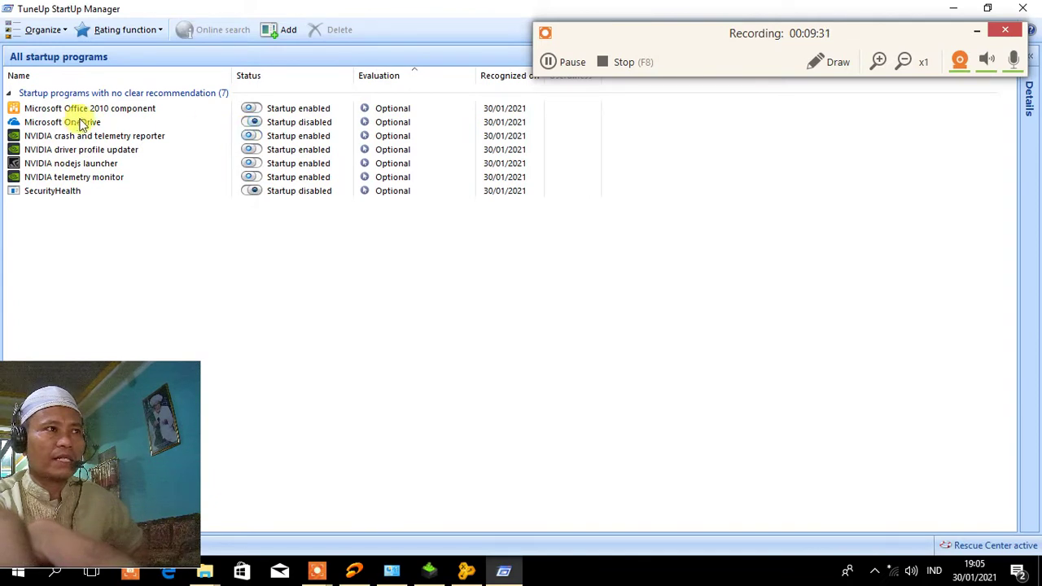
Disable startup for the Microsoft Office 2010 component and the four NVIDIA entries, then close the StartUp Manager
left_click(252, 109)
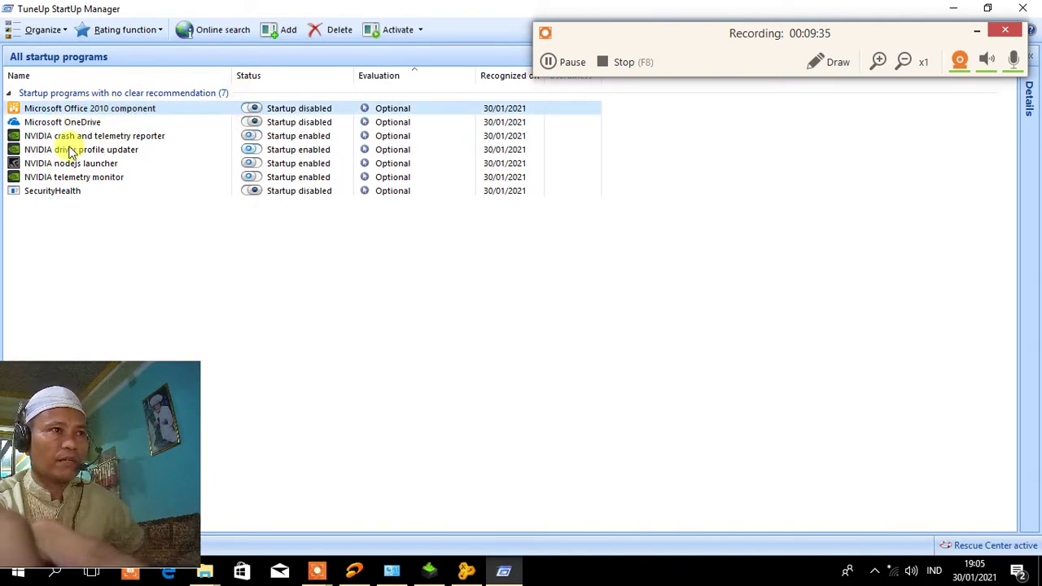
left_click(251, 136)
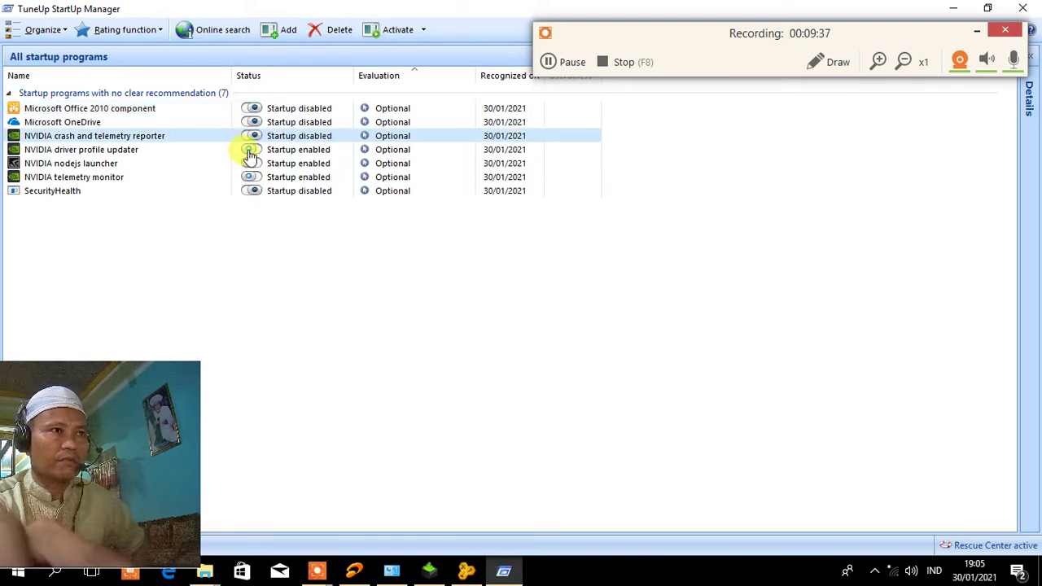
left_click(251, 152)
left_click(249, 163)
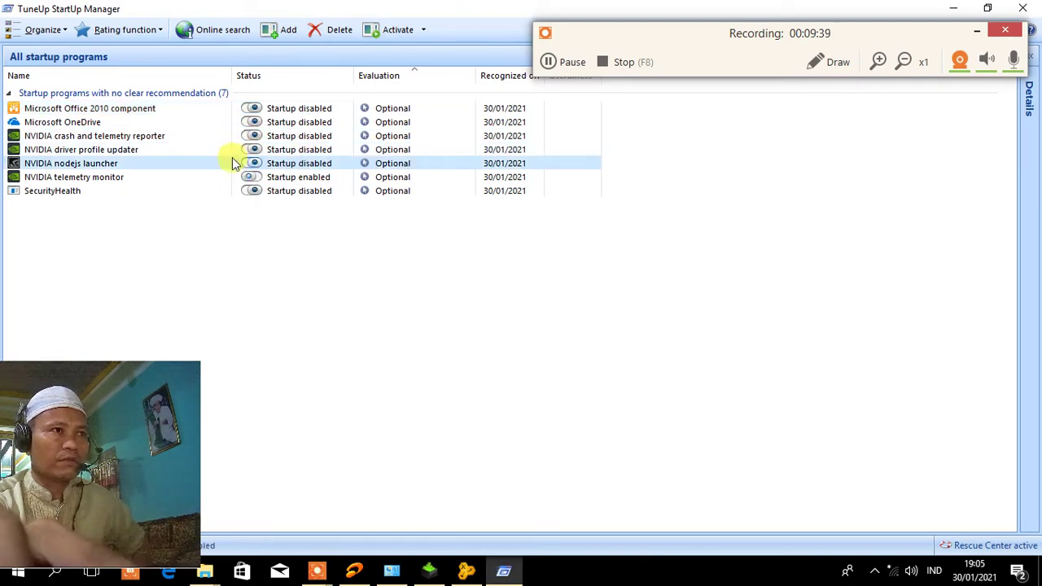
left_click(251, 178)
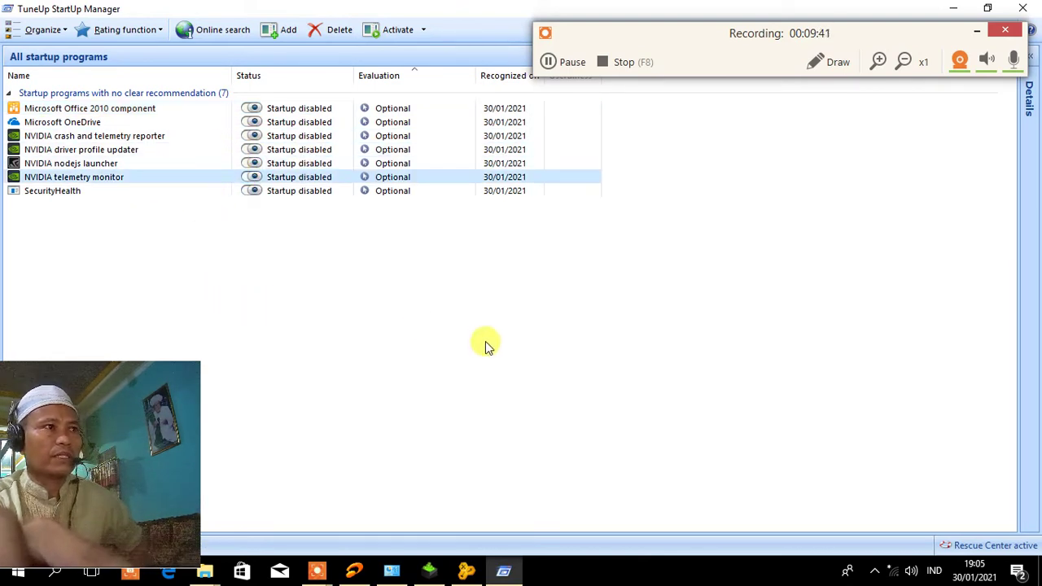
left_click_drag(881, 33, 694, 32)
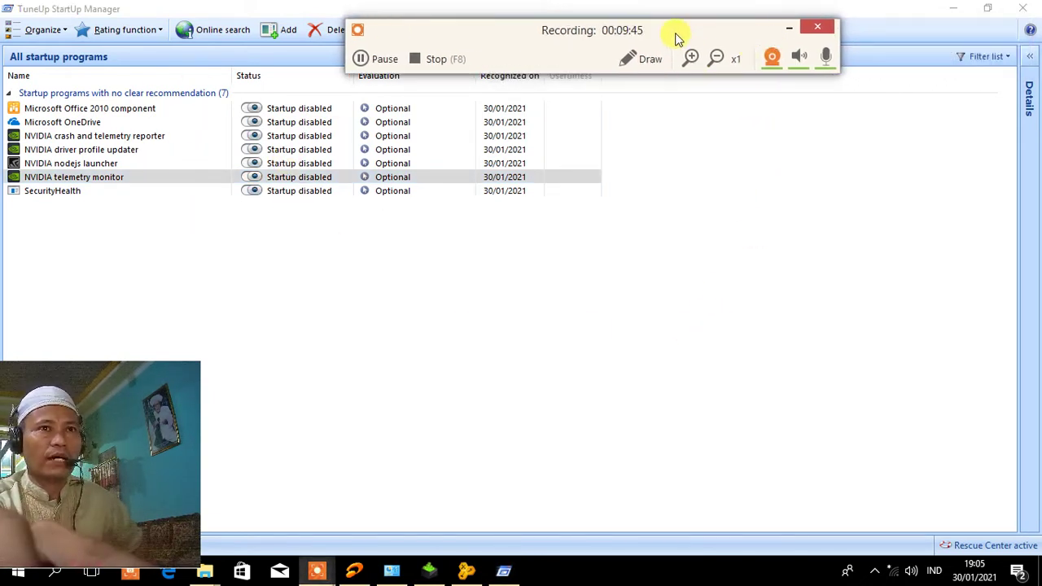
left_click(1023, 8)
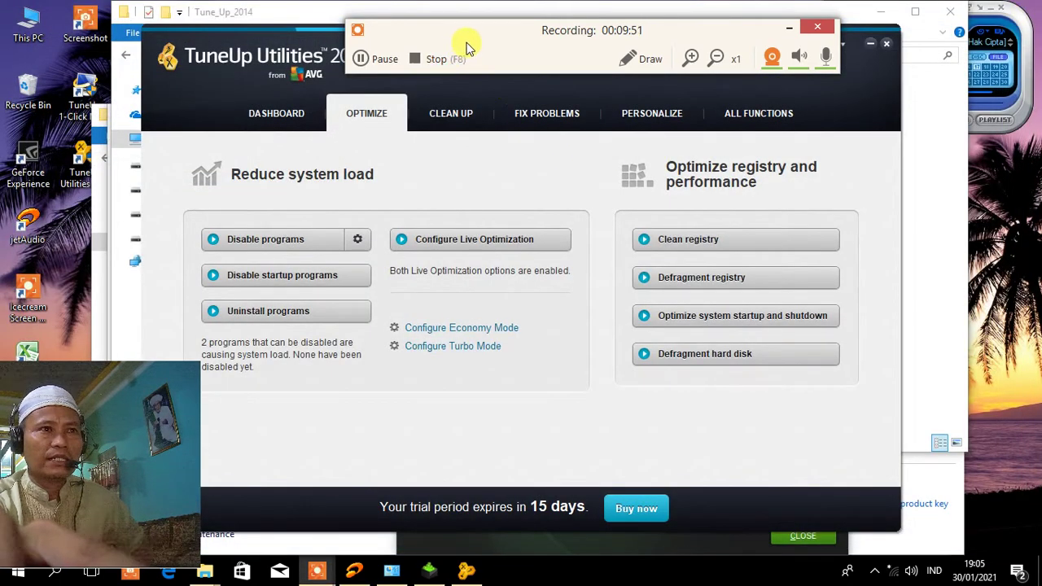
Open the Windows and programs clean-up and select the most recently used lists and Windows Update backups, suppressing further warnings for this session
left_click(440, 111)
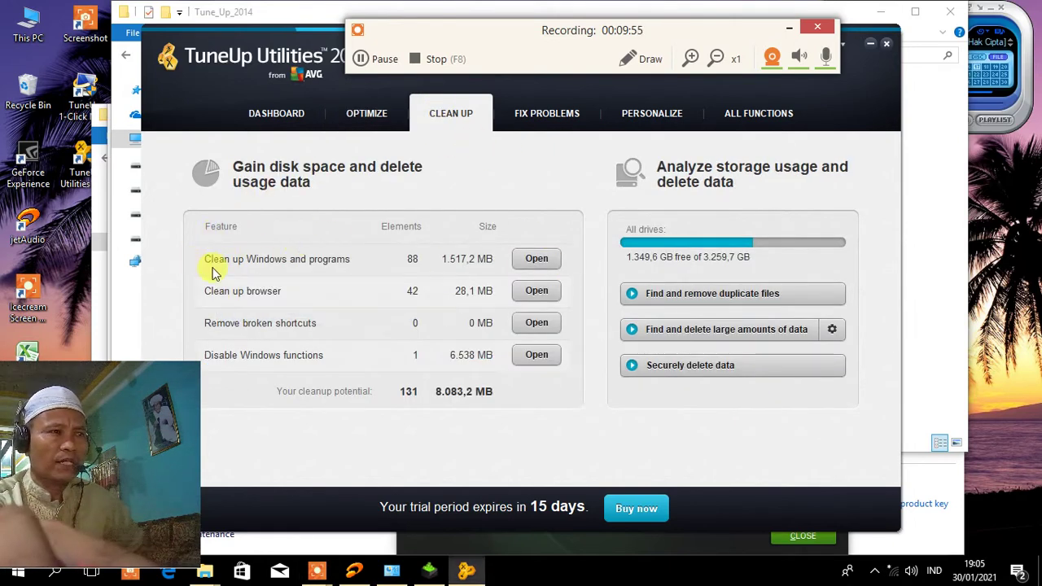
left_click(531, 259)
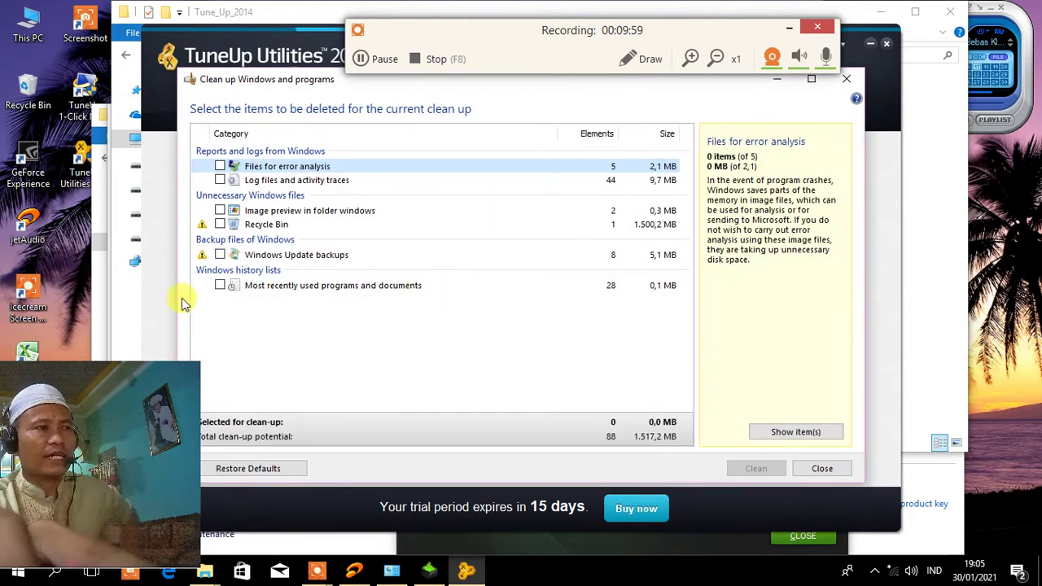
left_click(220, 286)
left_click(220, 254)
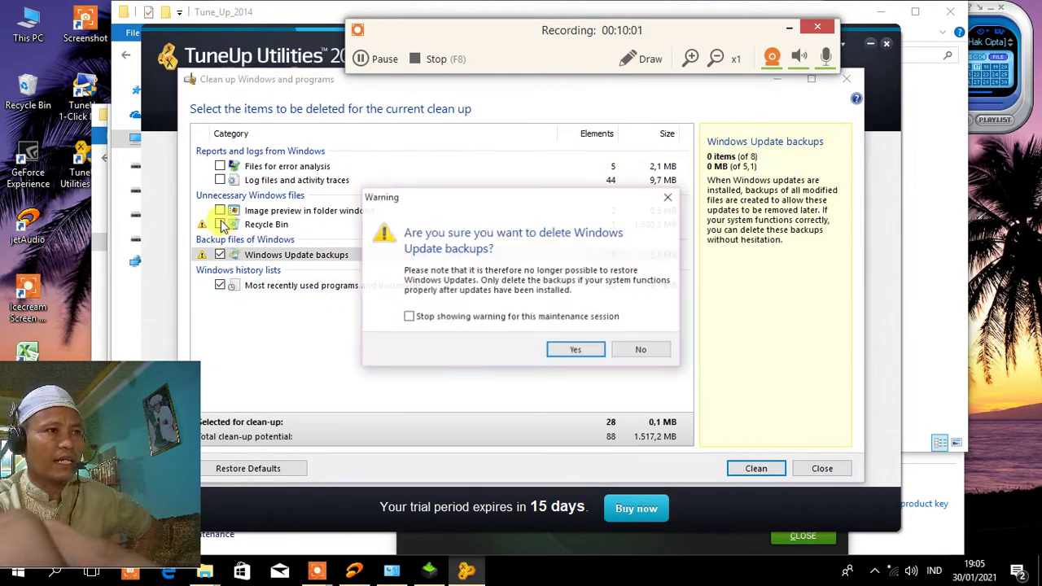
left_click(407, 316)
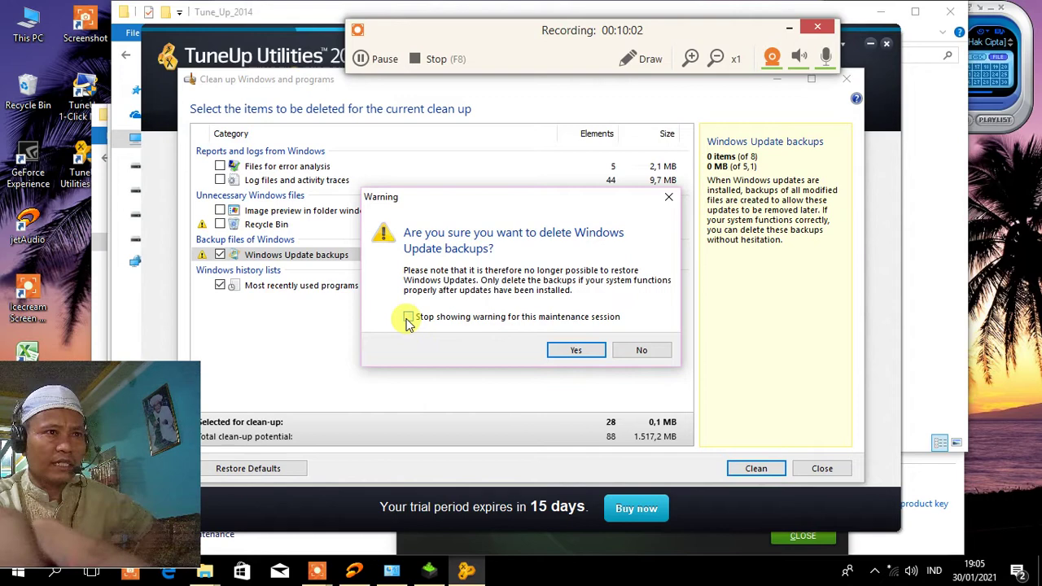
left_click(551, 350)
Add the Recycle Bin, folder image previews, log files and error analysis files, run the Windows clean-up and close it
left_click(220, 224)
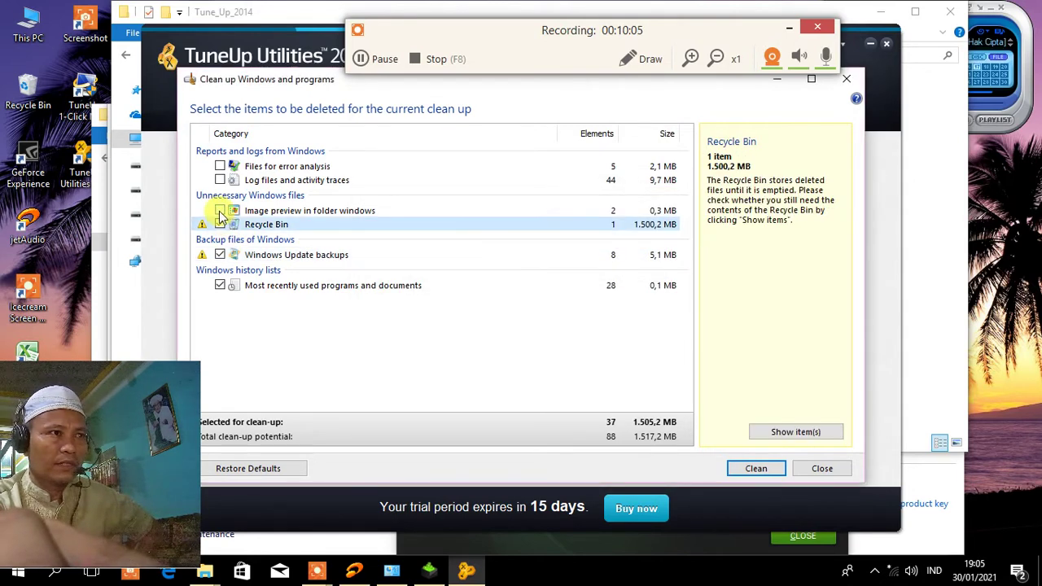
left_click(219, 210)
left_click(220, 180)
left_click(219, 166)
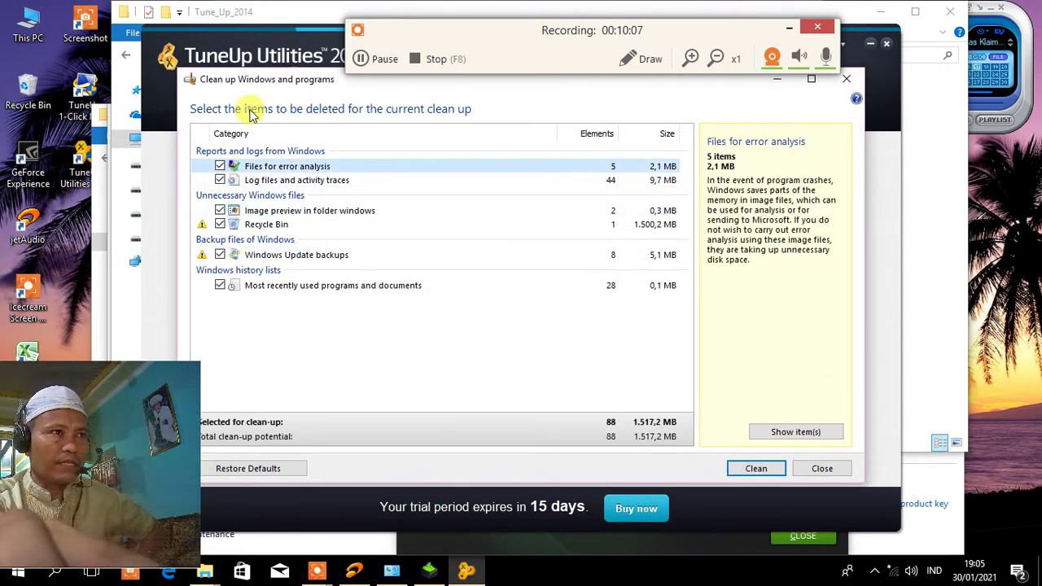
left_click_drag(254, 89, 300, 85)
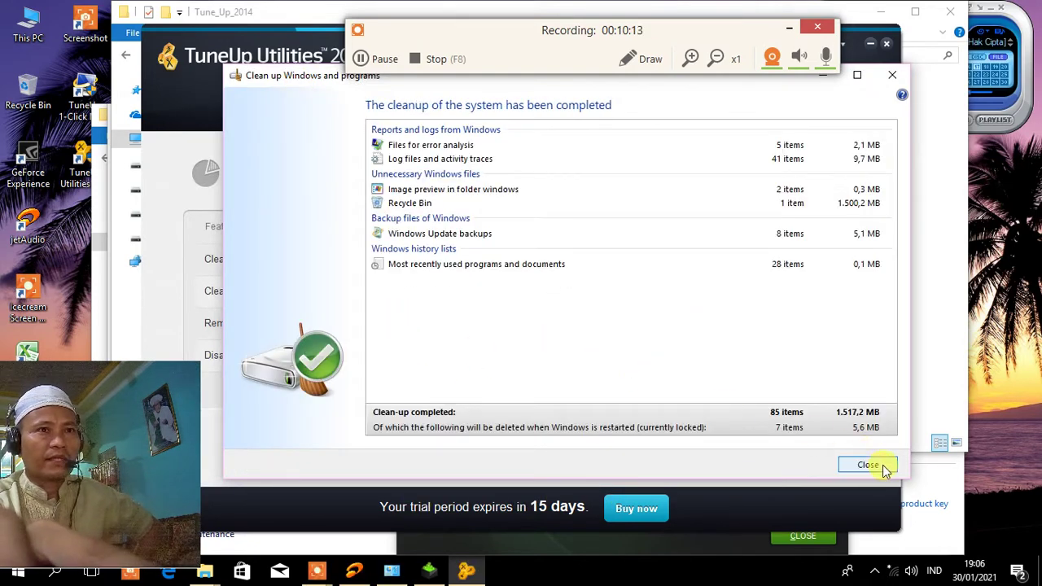
left_click(892, 74)
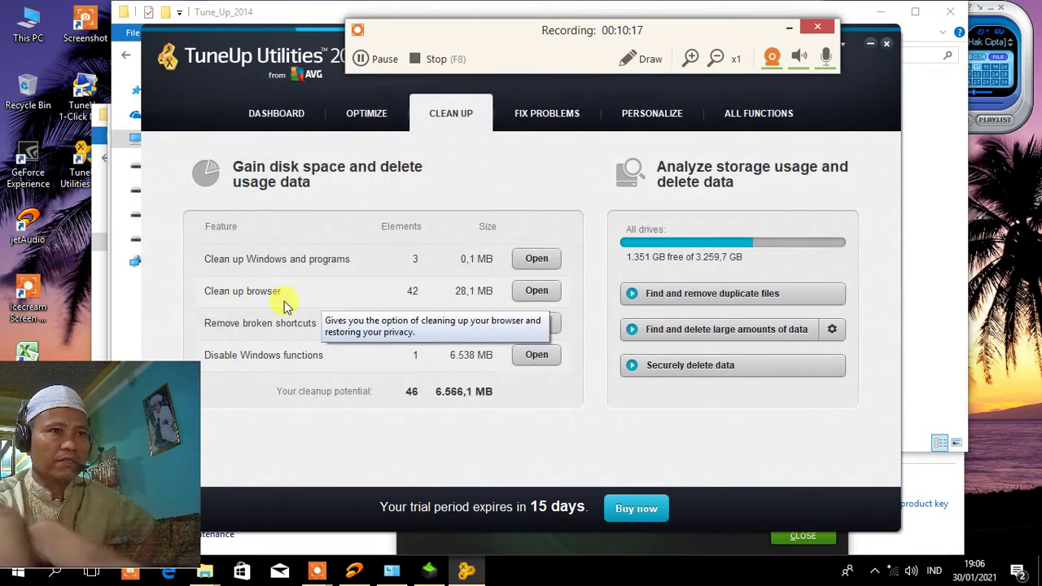
Clean Internet Explorer's cache, cookies and most recently entered URLs, including items less than a week old, and close the browser clean-up
left_click(536, 291)
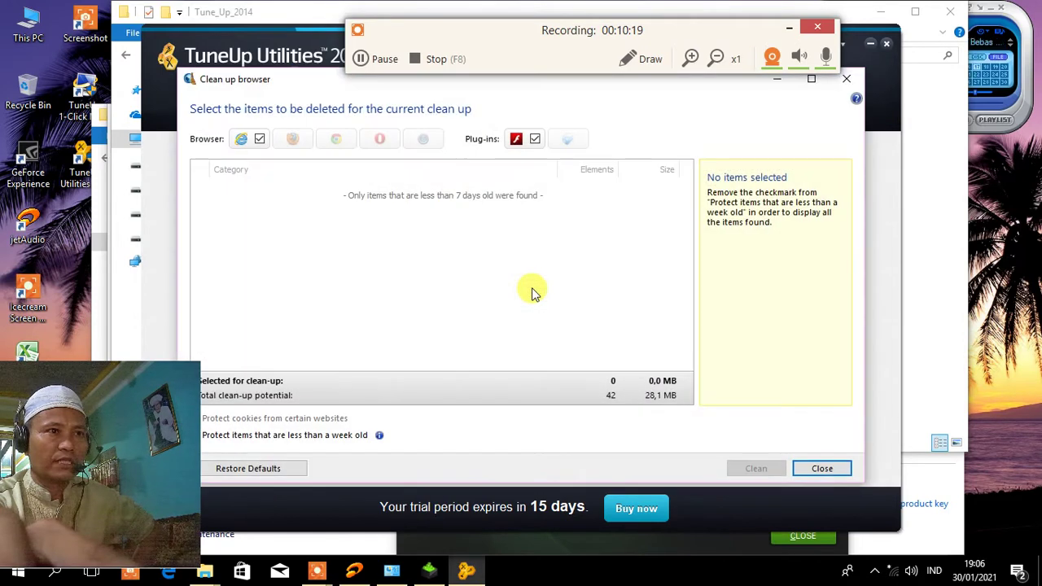
left_click_drag(291, 77, 333, 80)
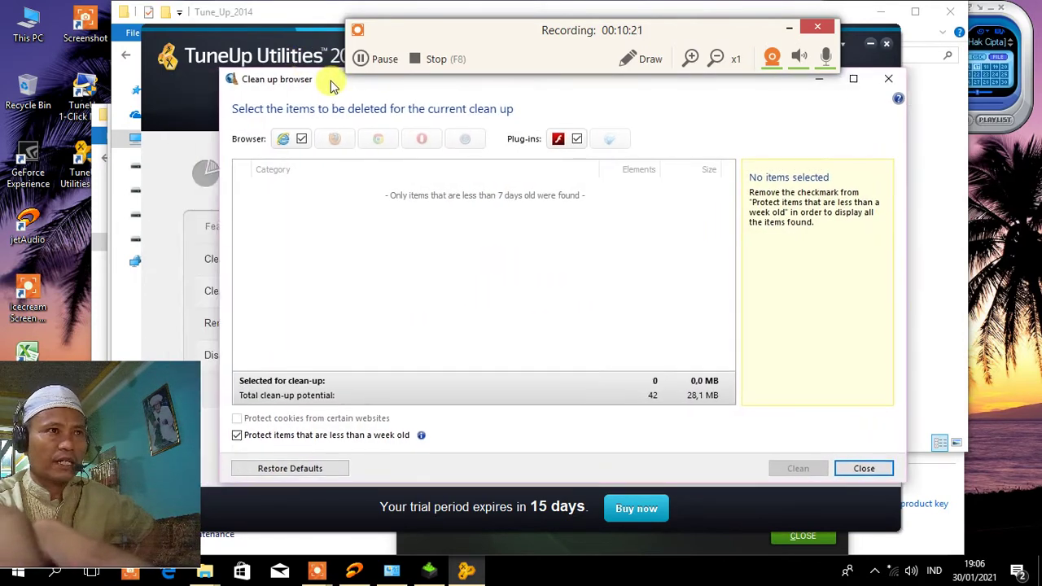
left_click(237, 435)
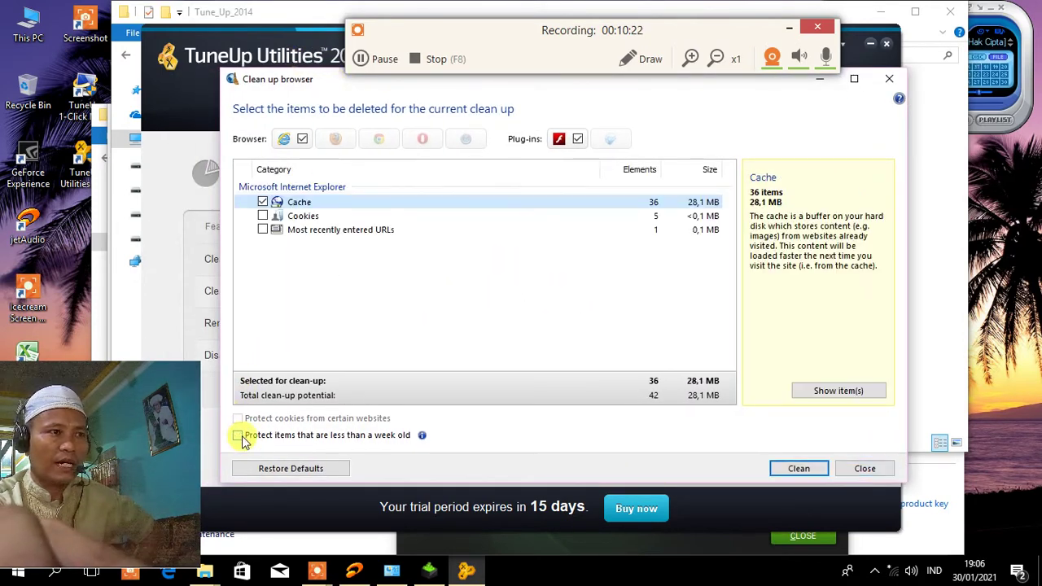
left_click(262, 231)
left_click(262, 216)
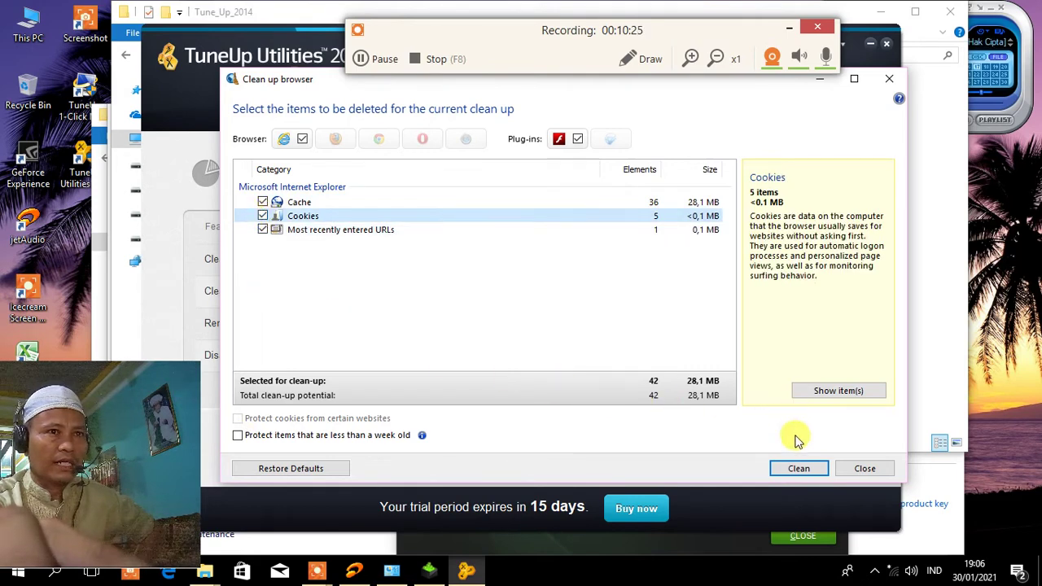
left_click(799, 469)
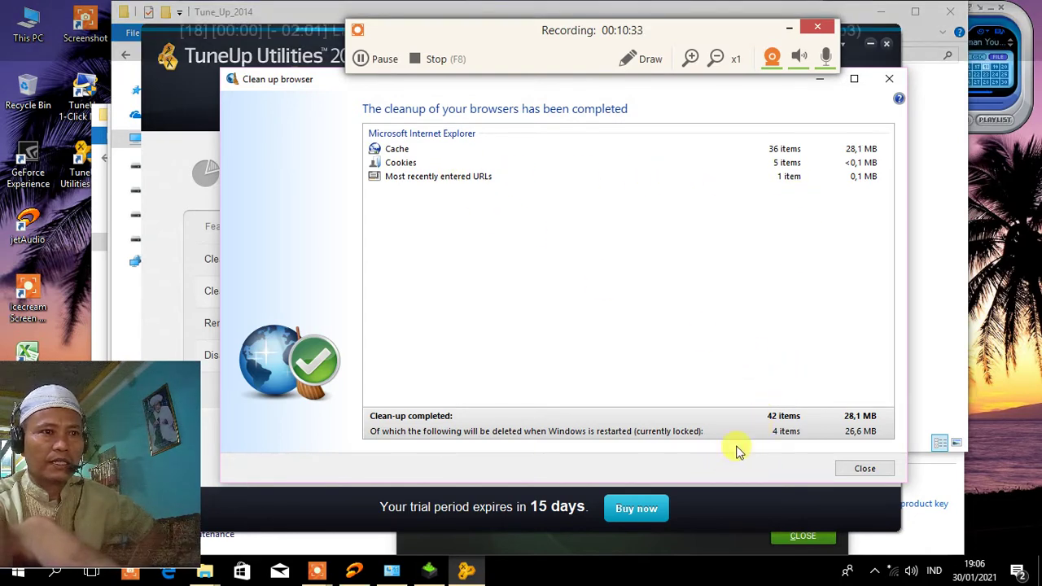
left_click(862, 468)
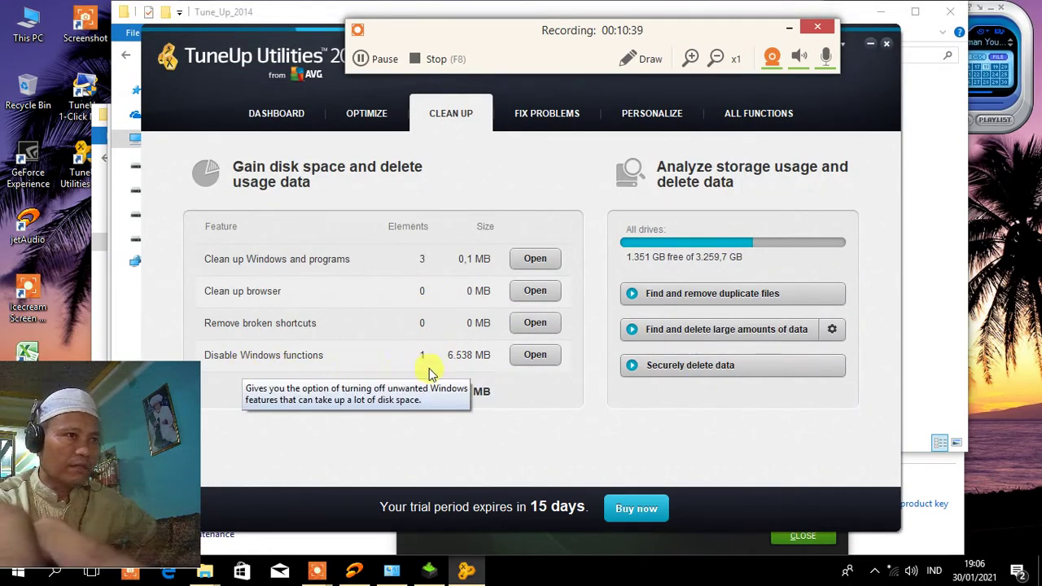
Disable the hibernation file in the Windows functions clean-up and close the dialog
left_click(533, 355)
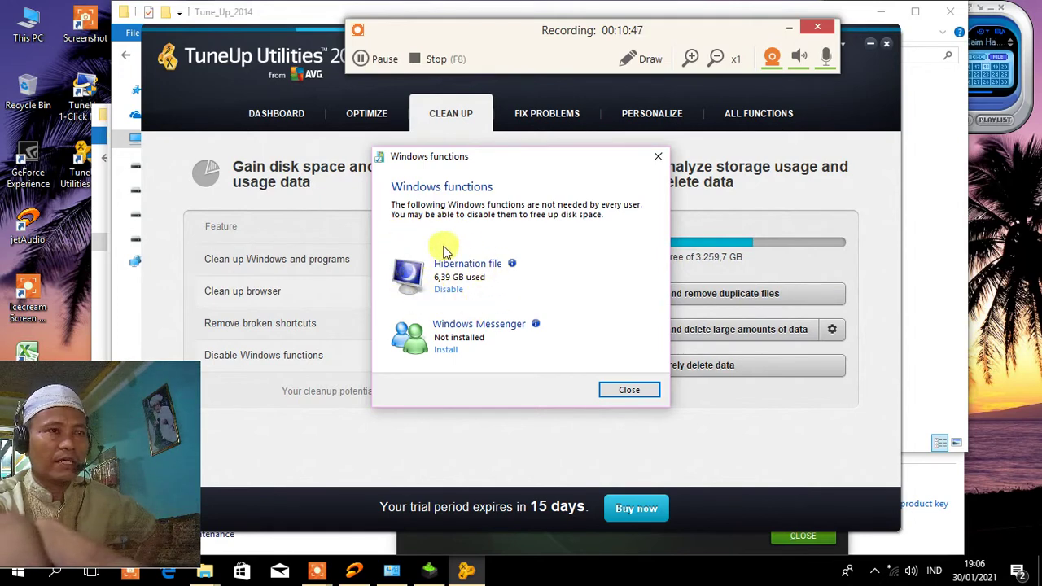
left_click(449, 292)
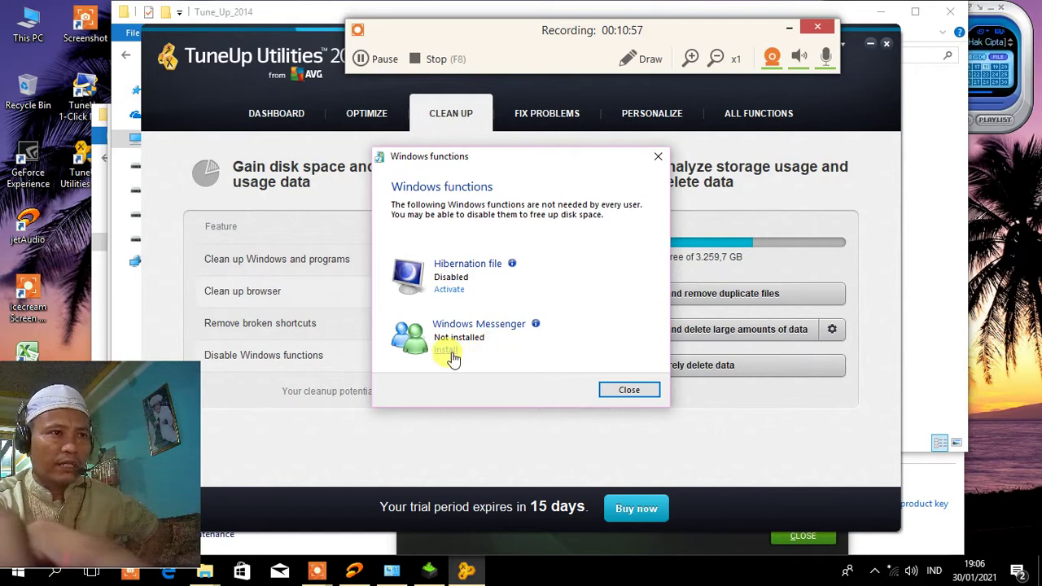
left_click(625, 391)
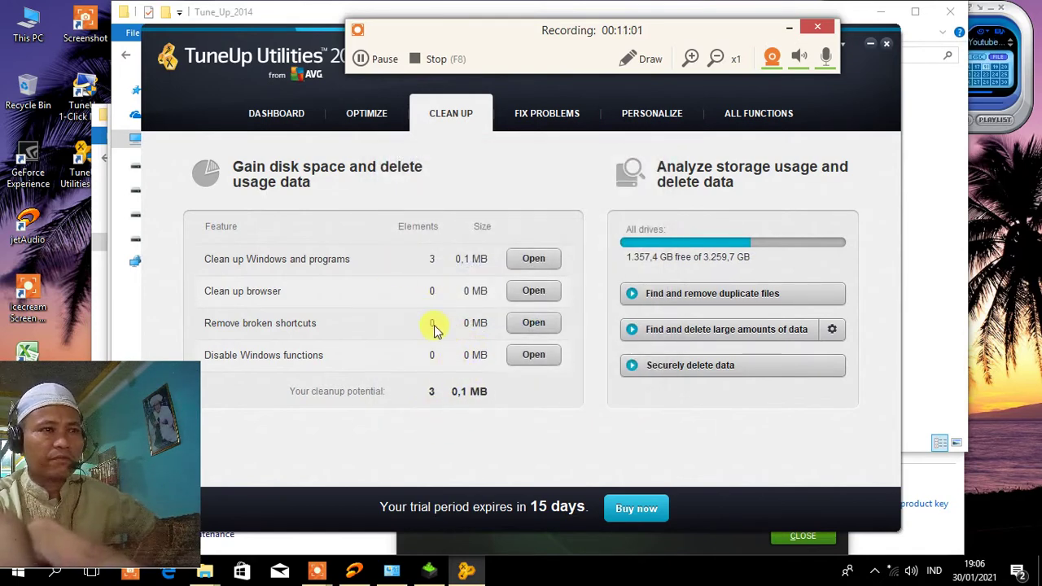
Run the Windows and programs clean-up on the log files and activity traces, and close its dialog
mouse_move(267, 269)
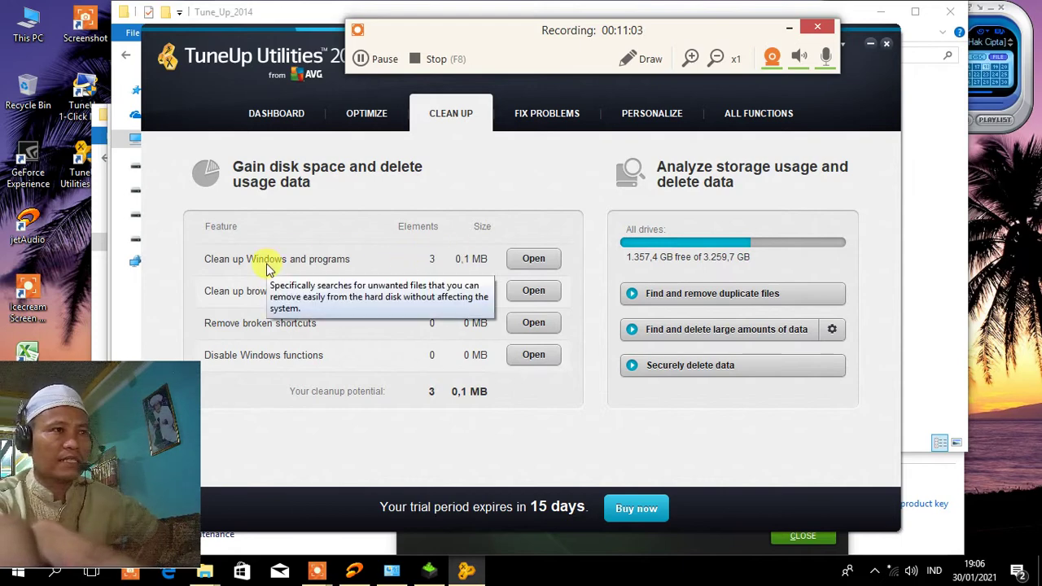
left_click(521, 257)
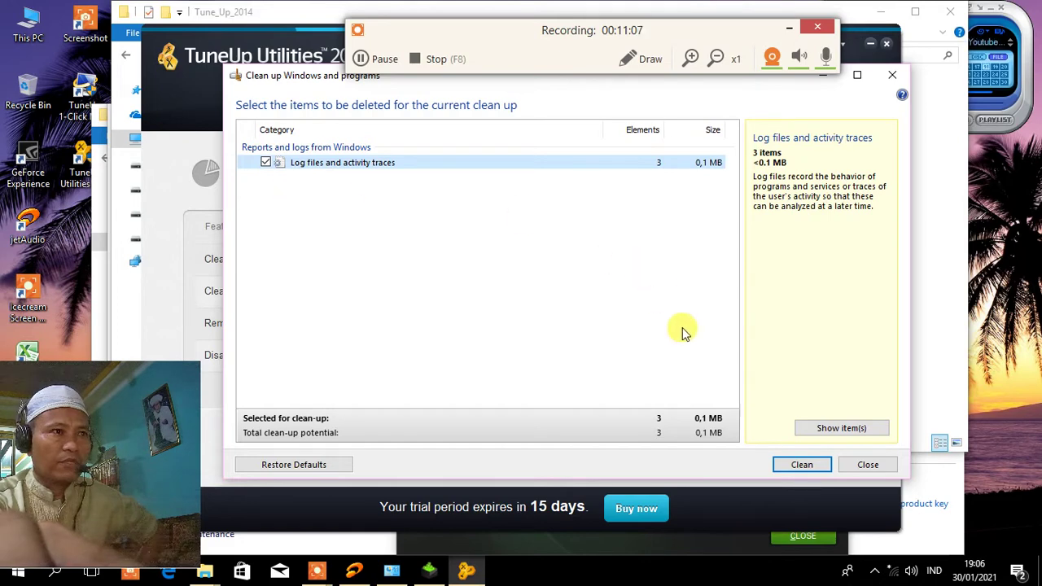
left_click(797, 468)
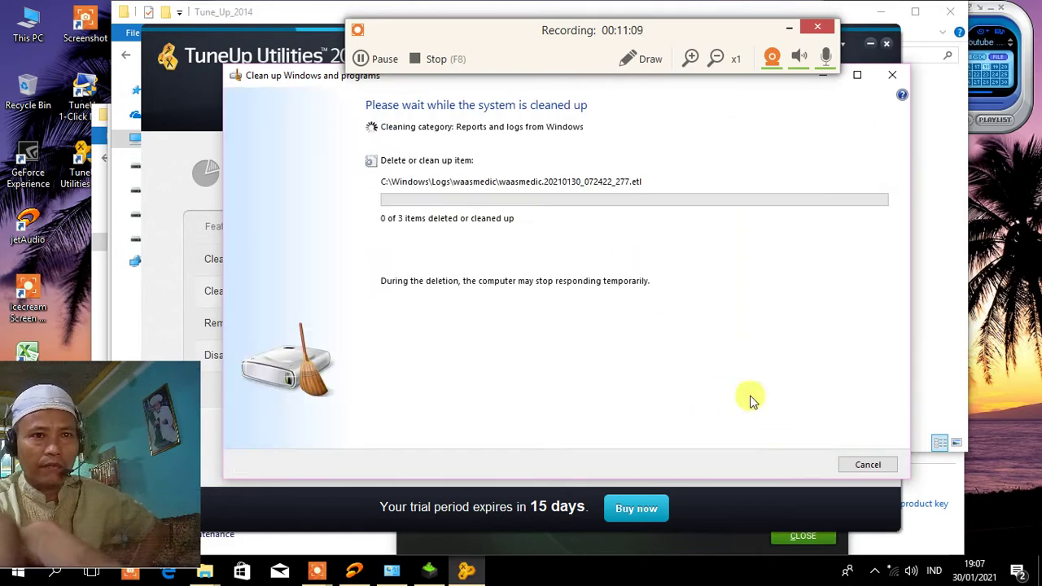
left_click(892, 74)
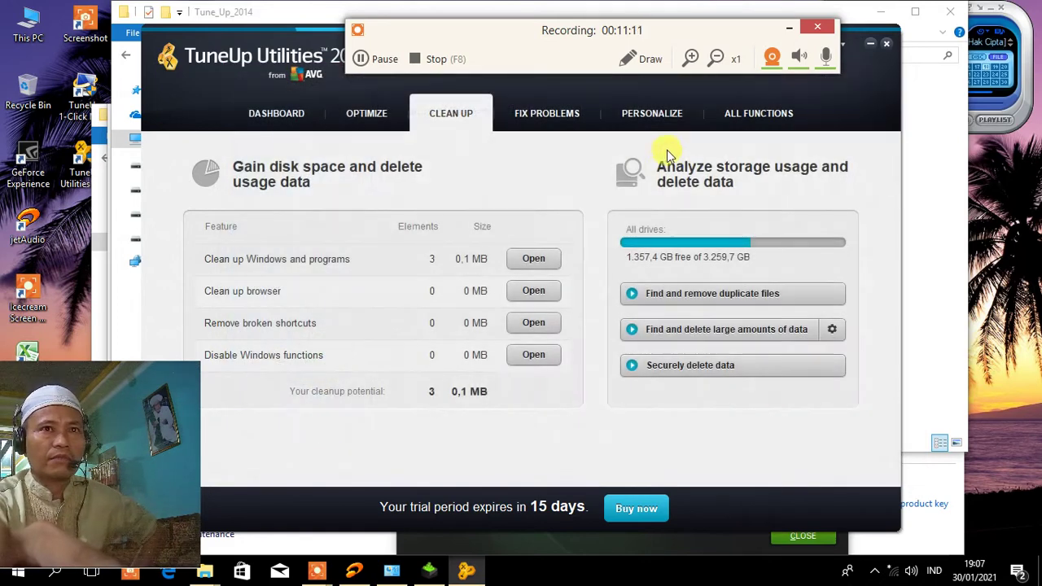
Reopen the Windows and programs clean-up, deselect the log files and activity traces, and close it without cleaning
left_click(533, 259)
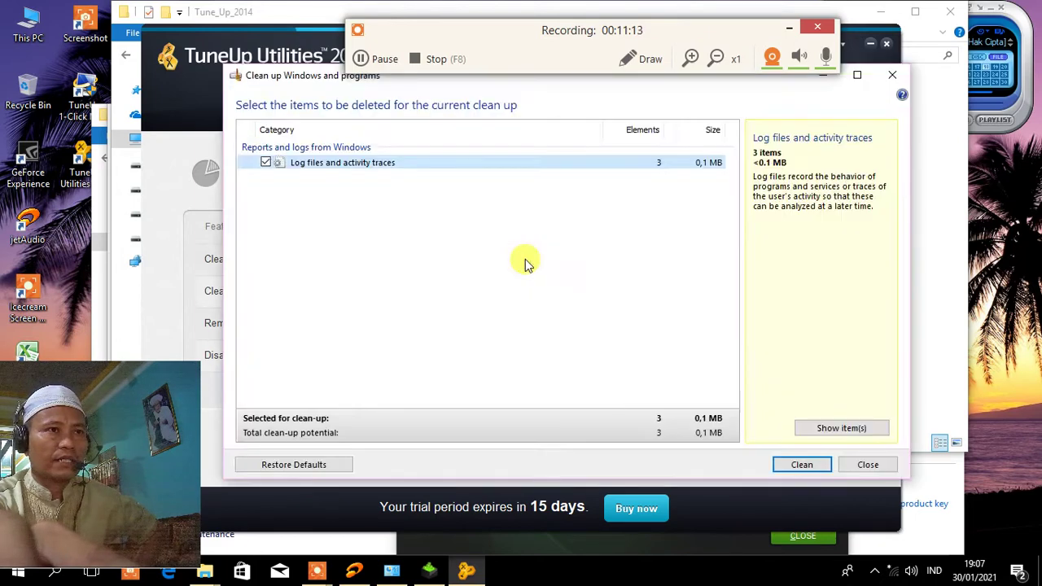
left_click(266, 163)
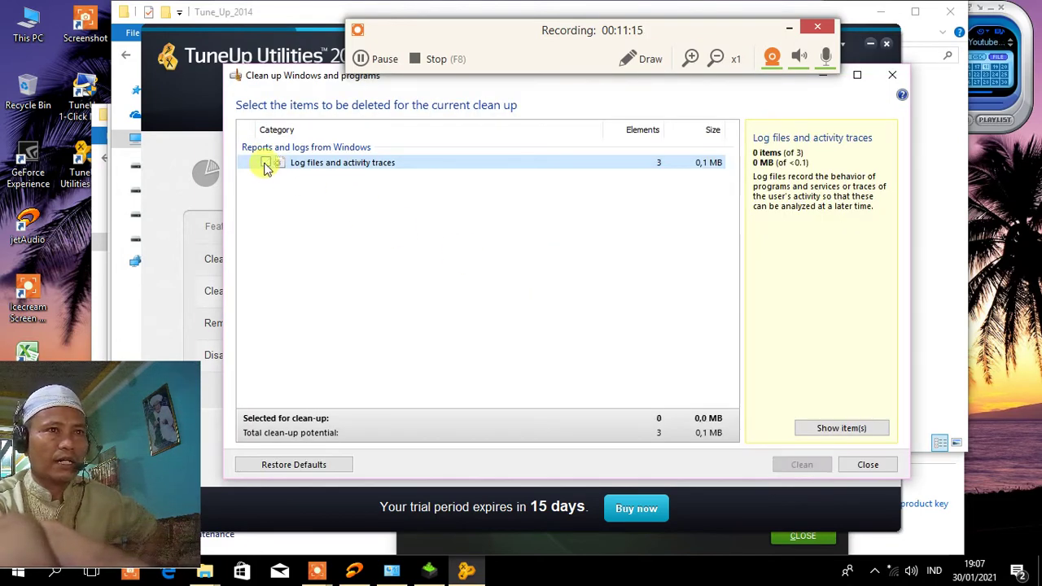
left_click(892, 74)
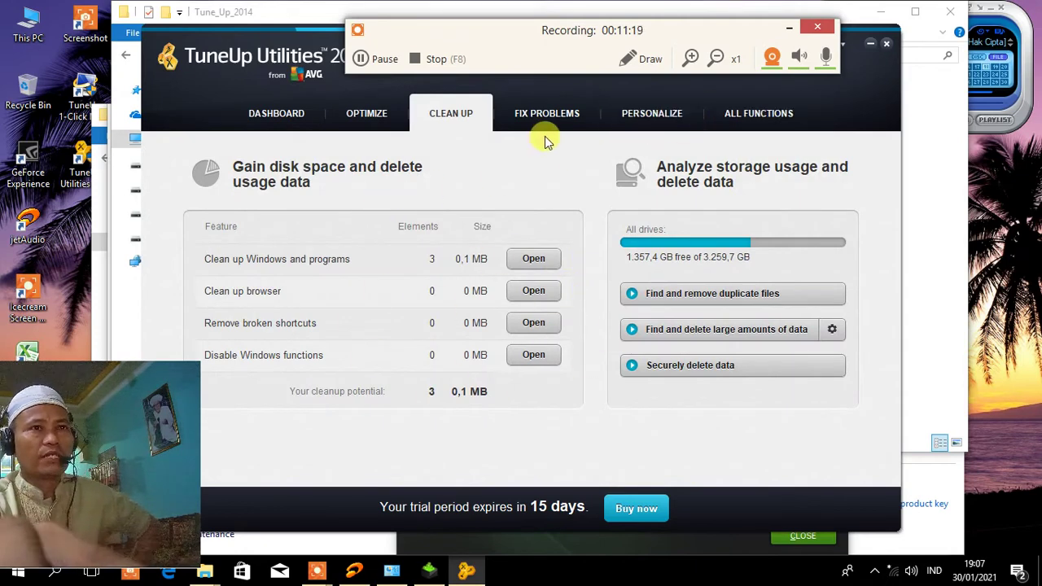
Run a complete registry scan with TuneUp Registry Cleaner and display the problems it finds
left_click(362, 126)
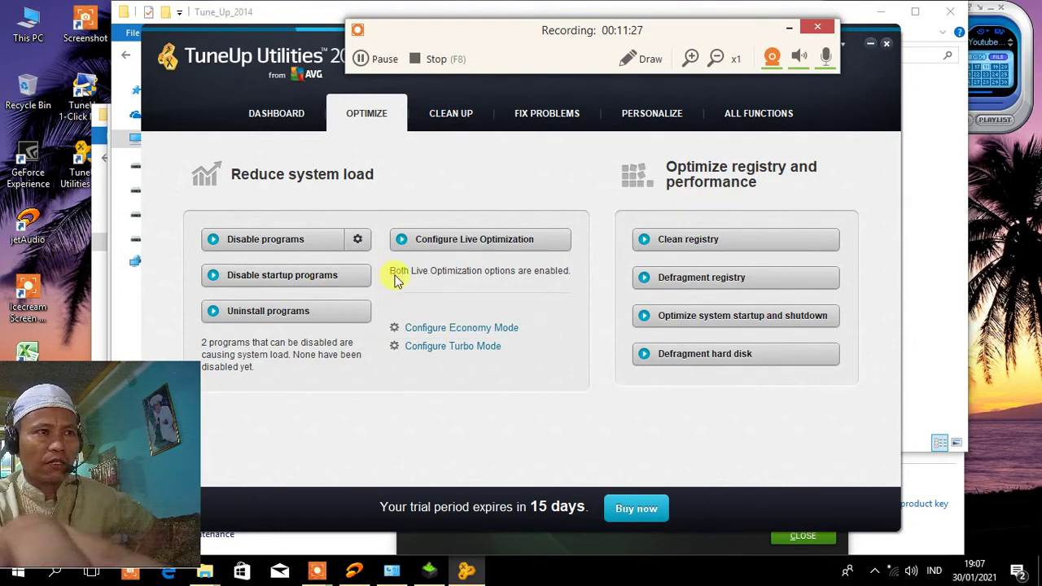
left_click(690, 239)
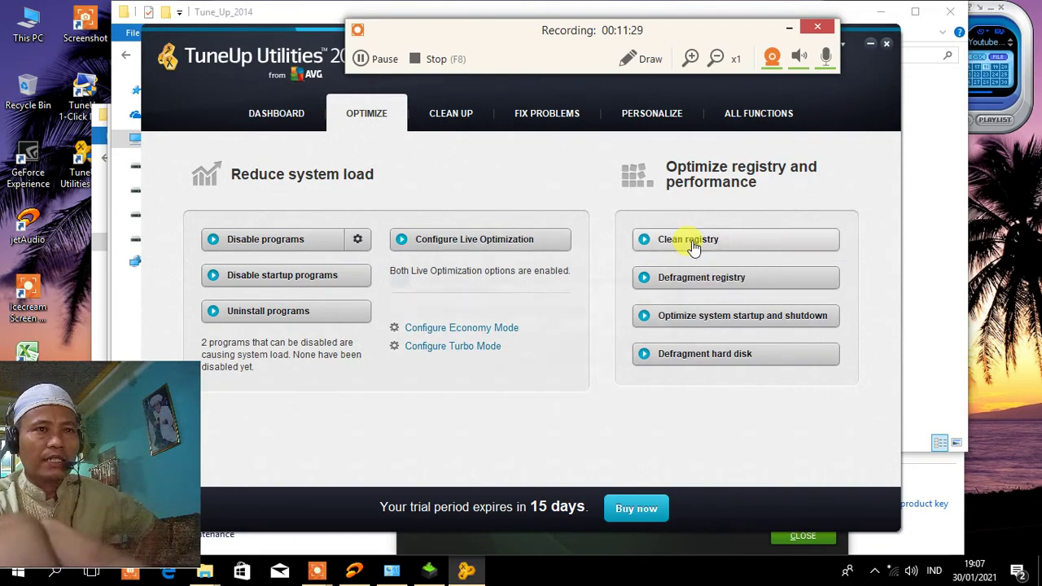
left_click(576, 352)
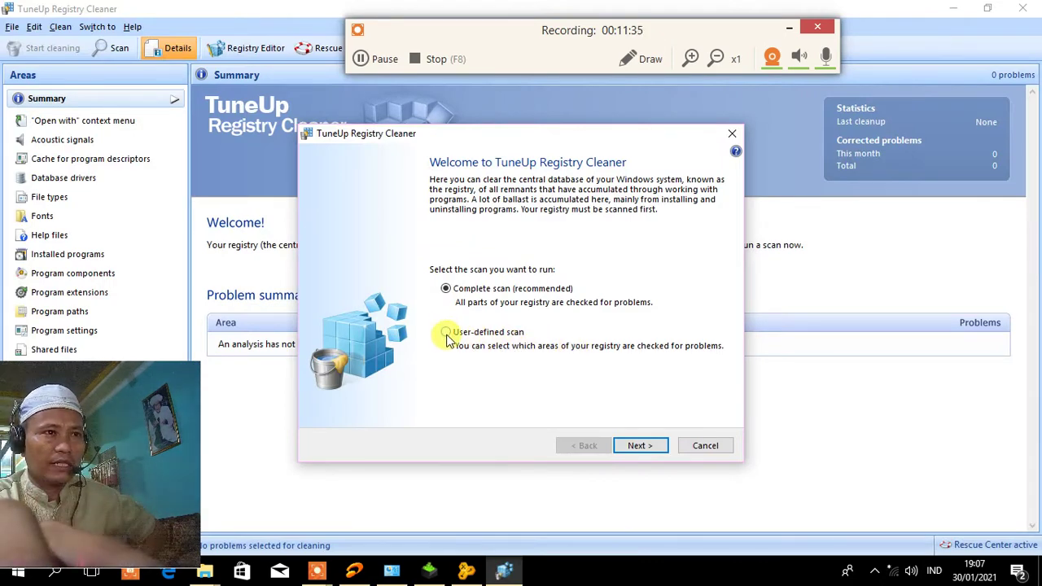
left_click(641, 448)
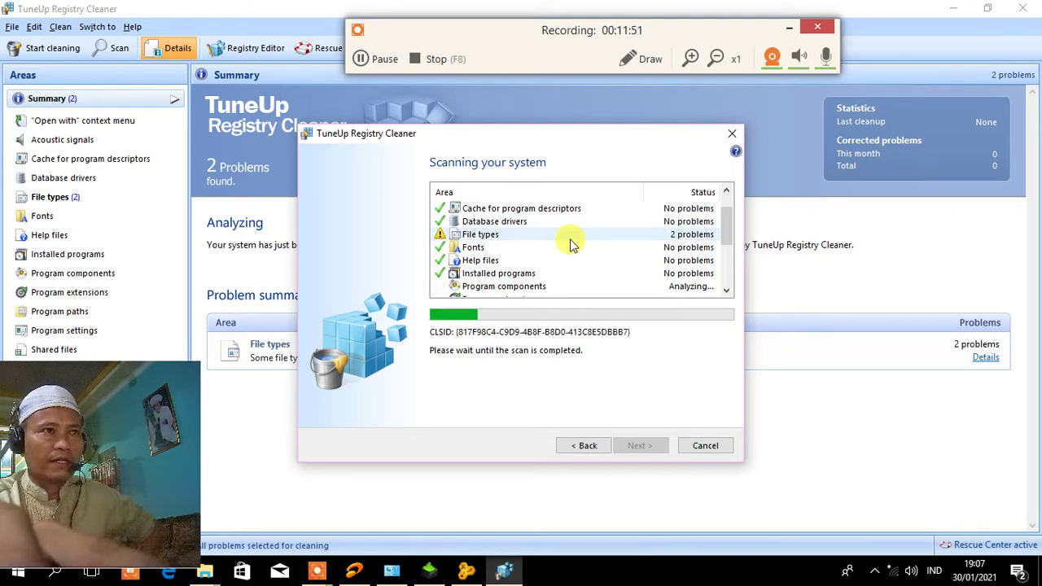
left_click(373, 62)
left_click(373, 62)
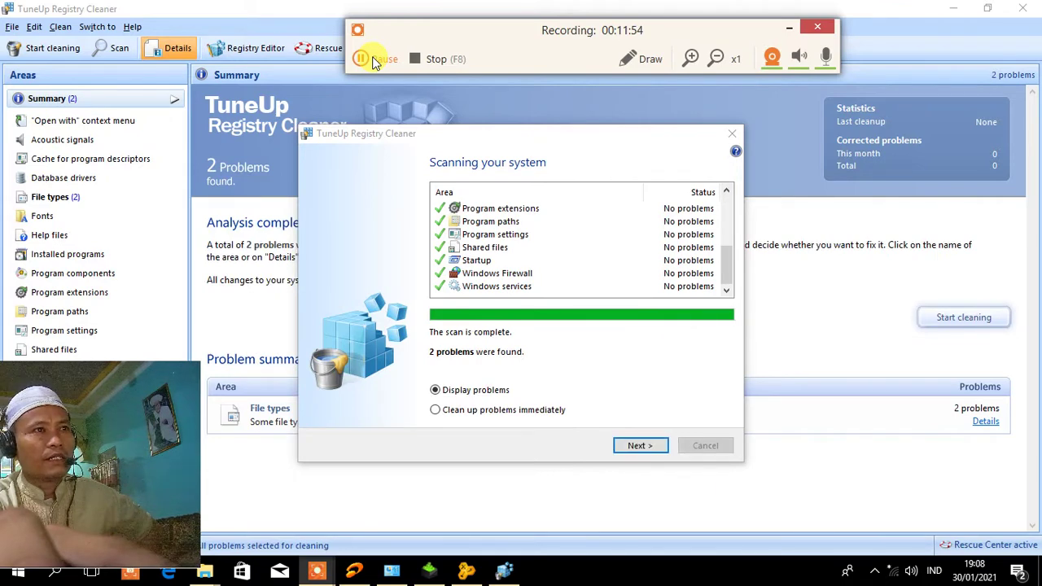
left_click(641, 445)
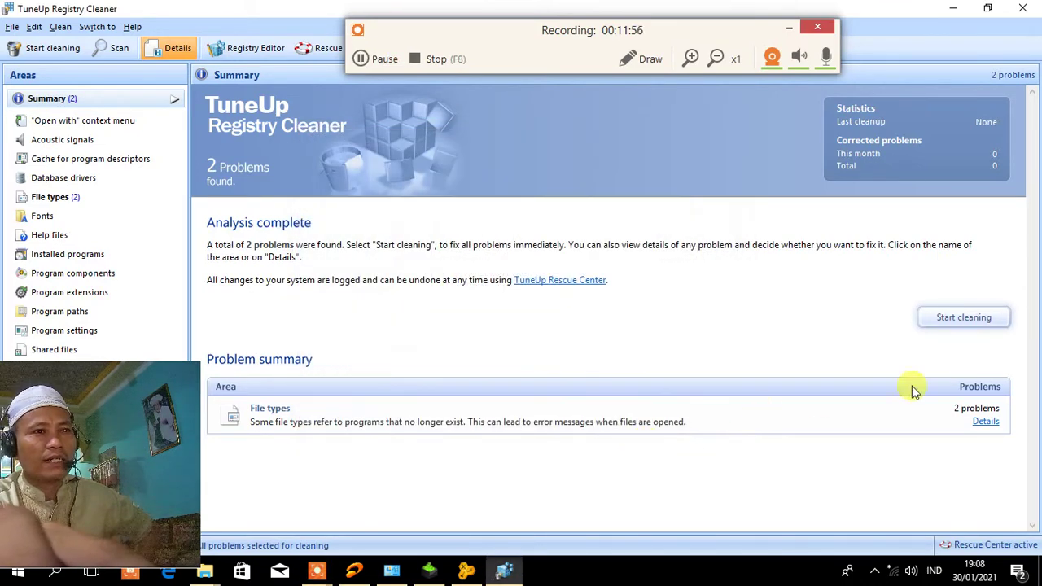
Clean all registry problems found by the scan, finish the wizard and close Registry Cleaner
left_click(965, 319)
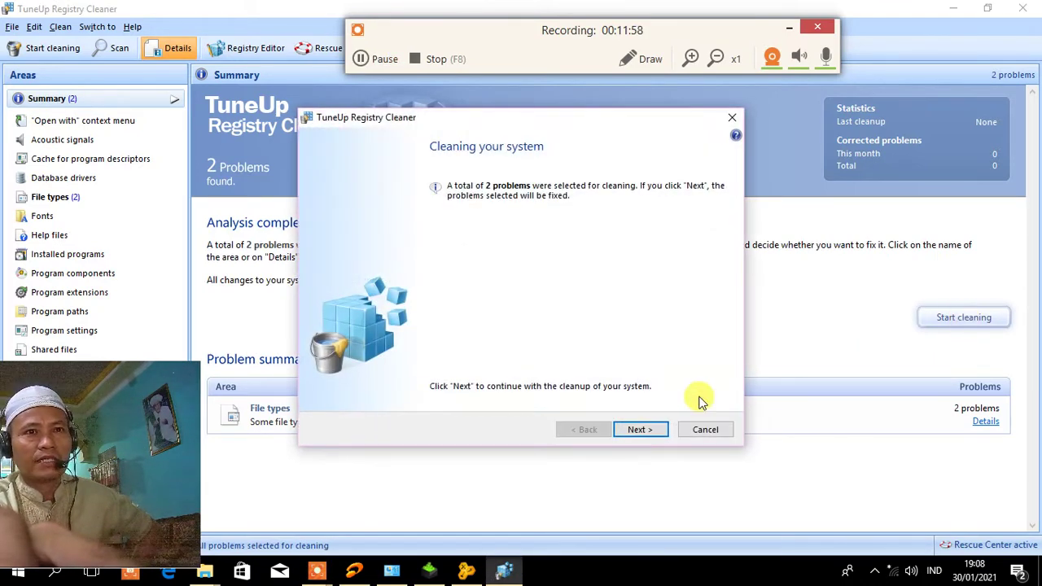
left_click(631, 437)
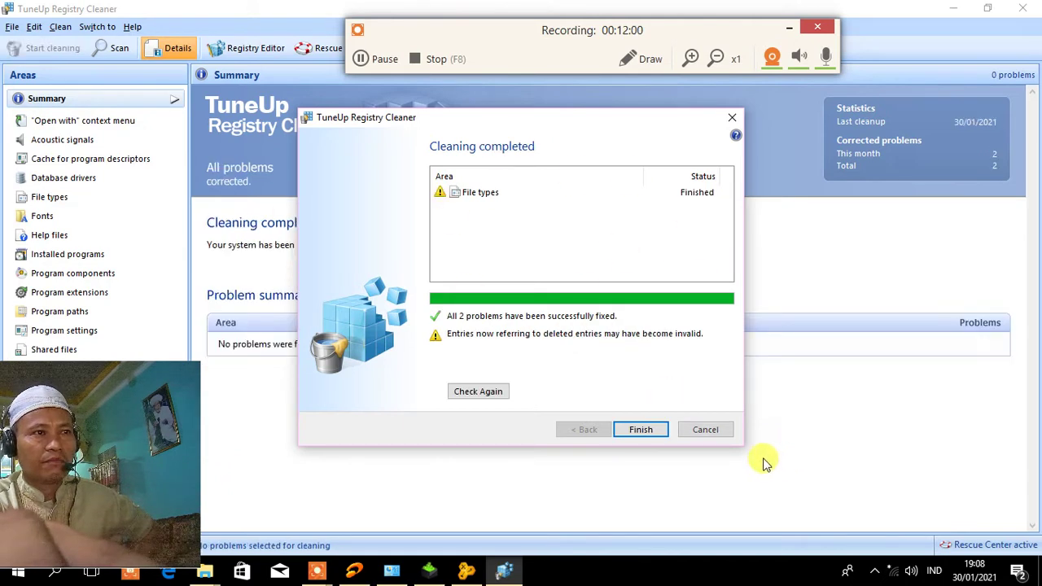
left_click(733, 119)
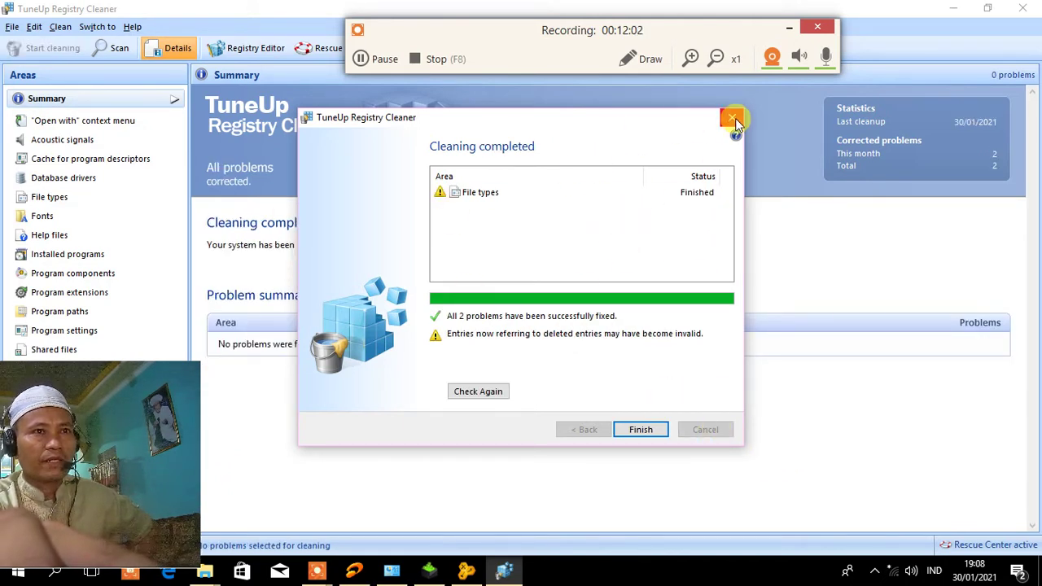
left_click(644, 429)
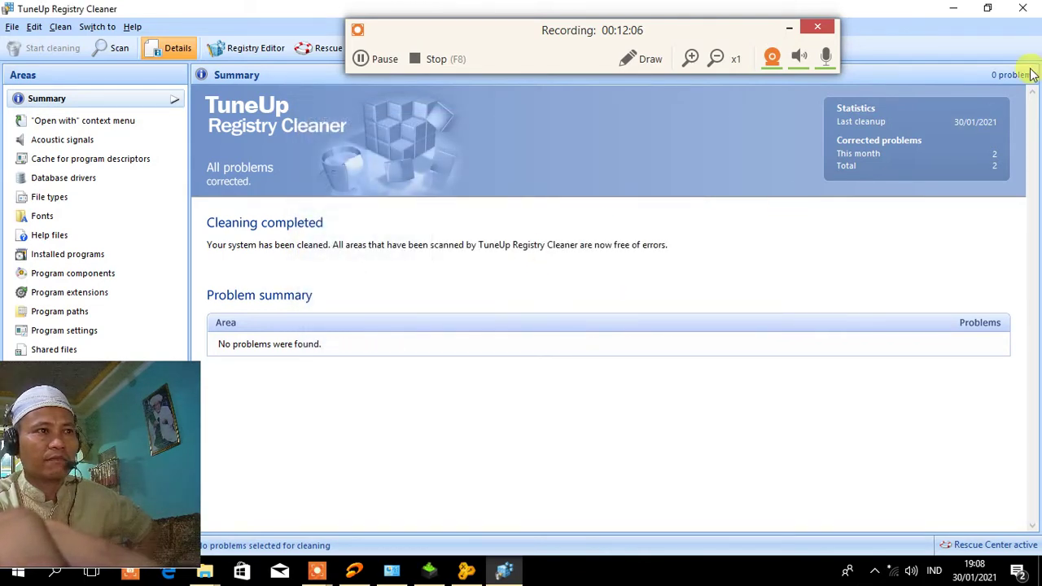
left_click(1023, 10)
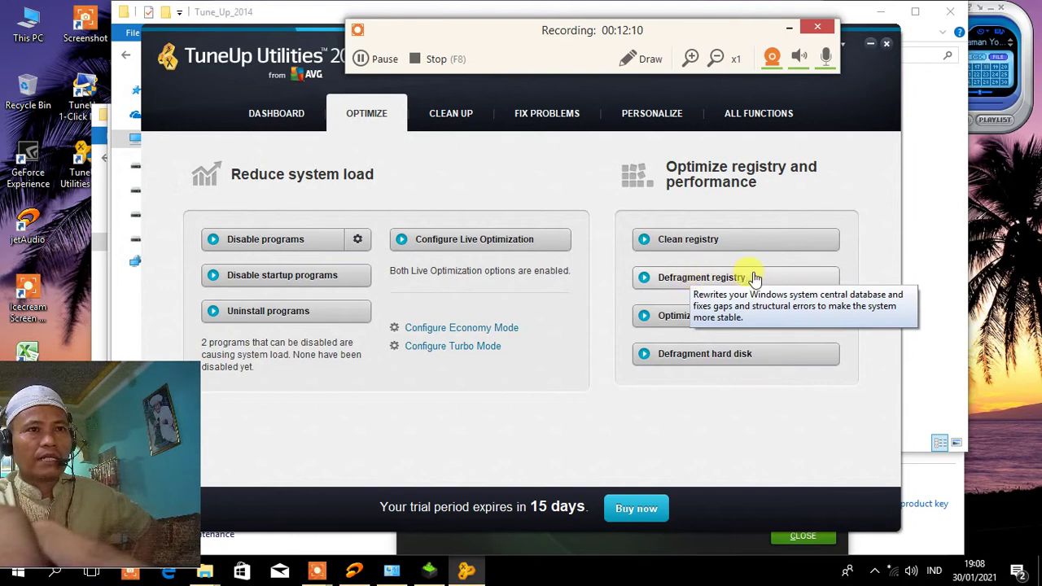
Analyze the registry with TuneUp Registry Defrag, running it despite the compatibility mode, and finish the wizard
left_click(787, 281)
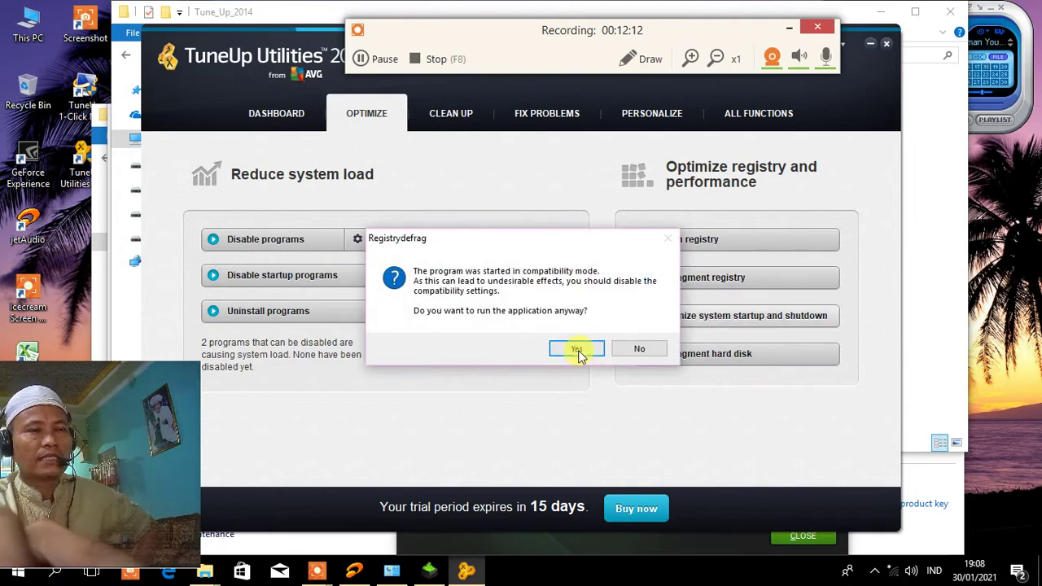
left_click(579, 348)
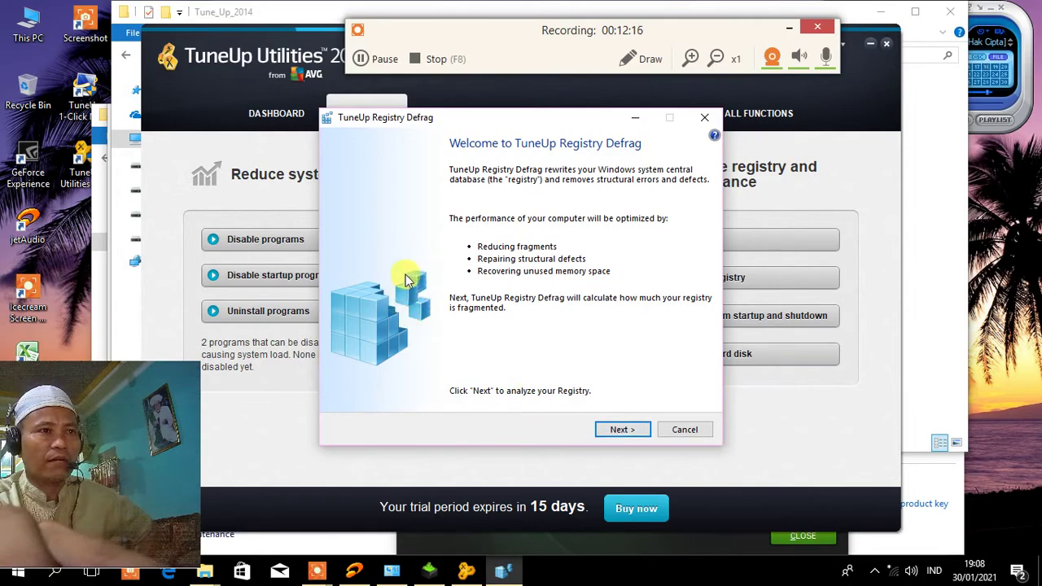
left_click(626, 433)
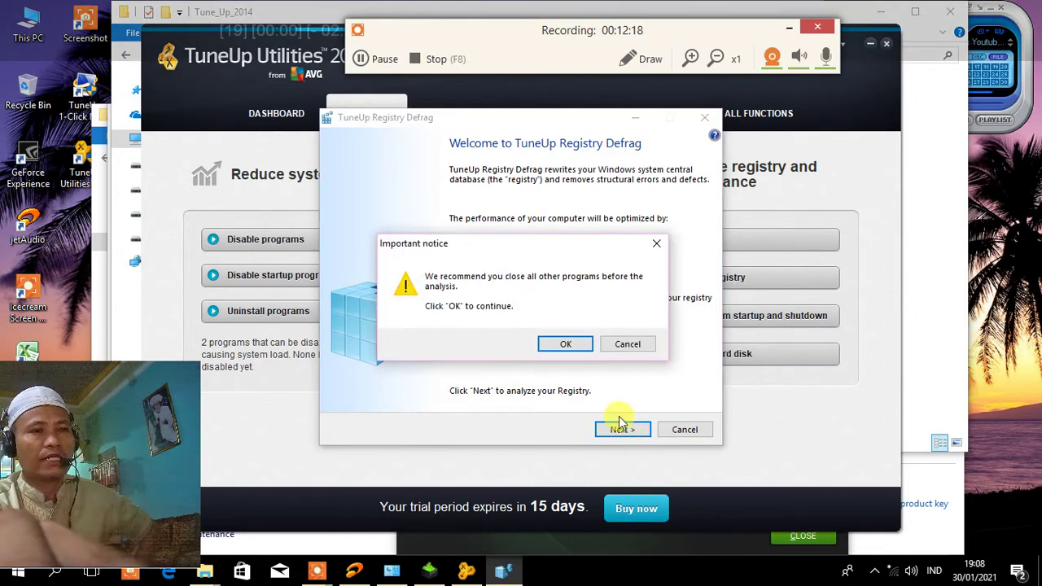
left_click(569, 343)
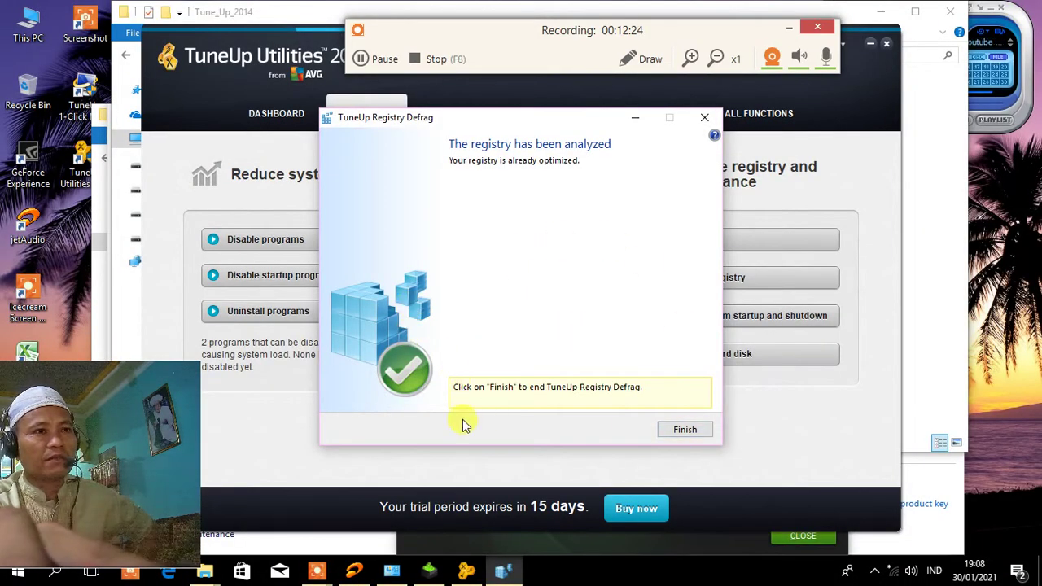
left_click(684, 431)
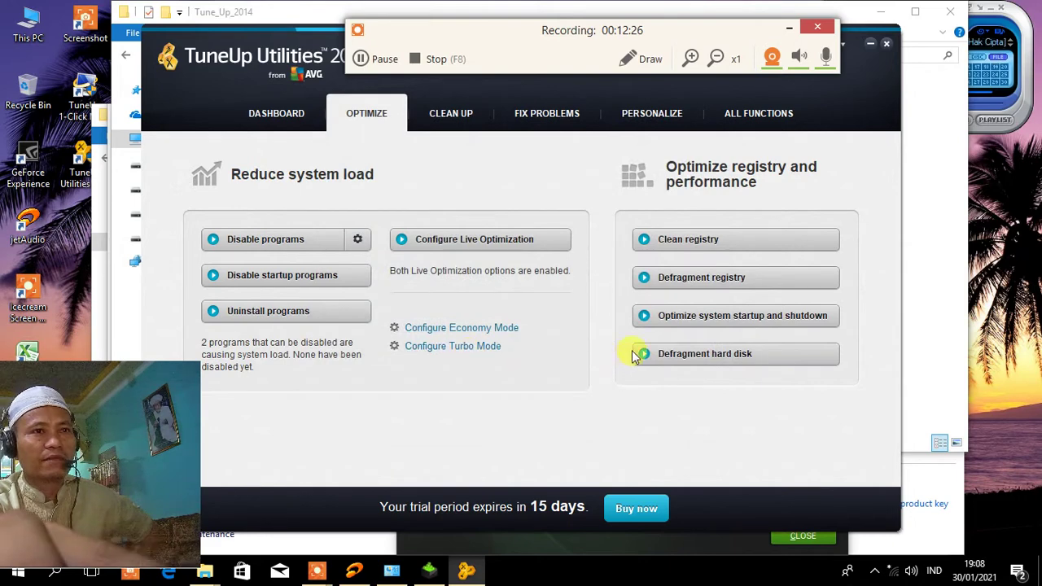
Start the system startup and shutdown optimizer and answer No for both pen or tablet input and company network access
left_click(724, 324)
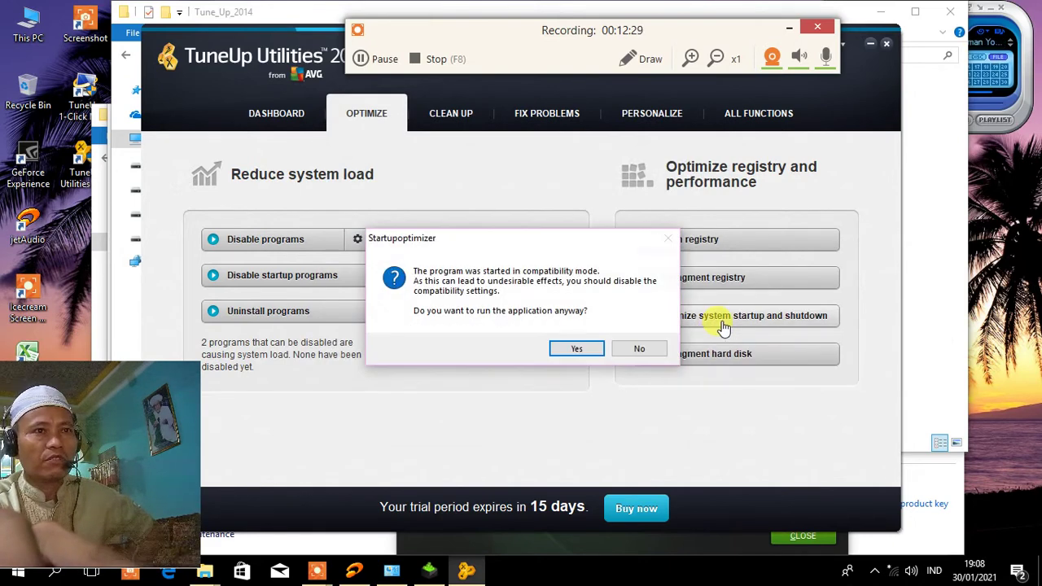
left_click(579, 347)
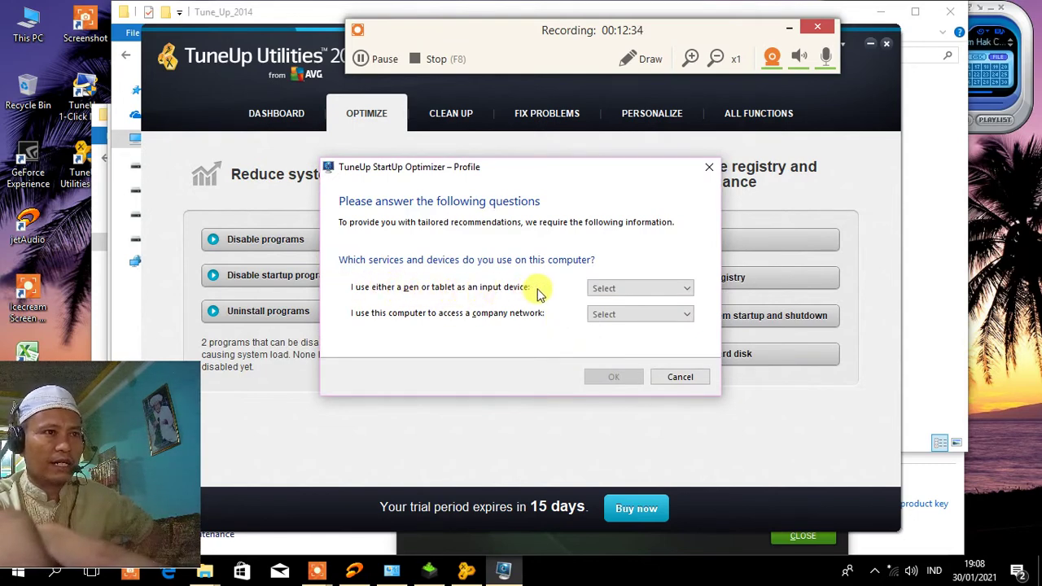
left_click(687, 288)
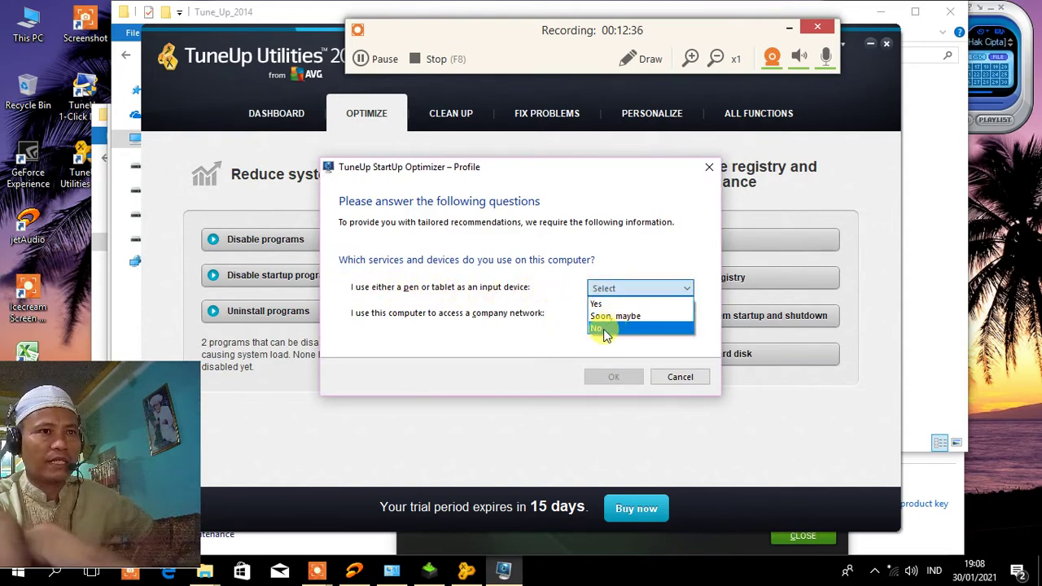
left_click(606, 329)
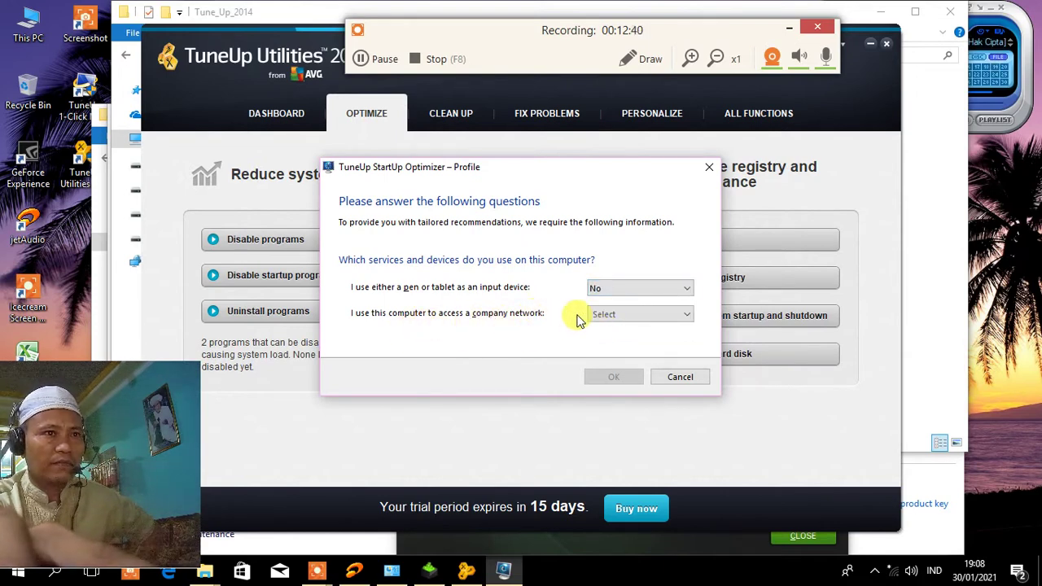
left_click(684, 315)
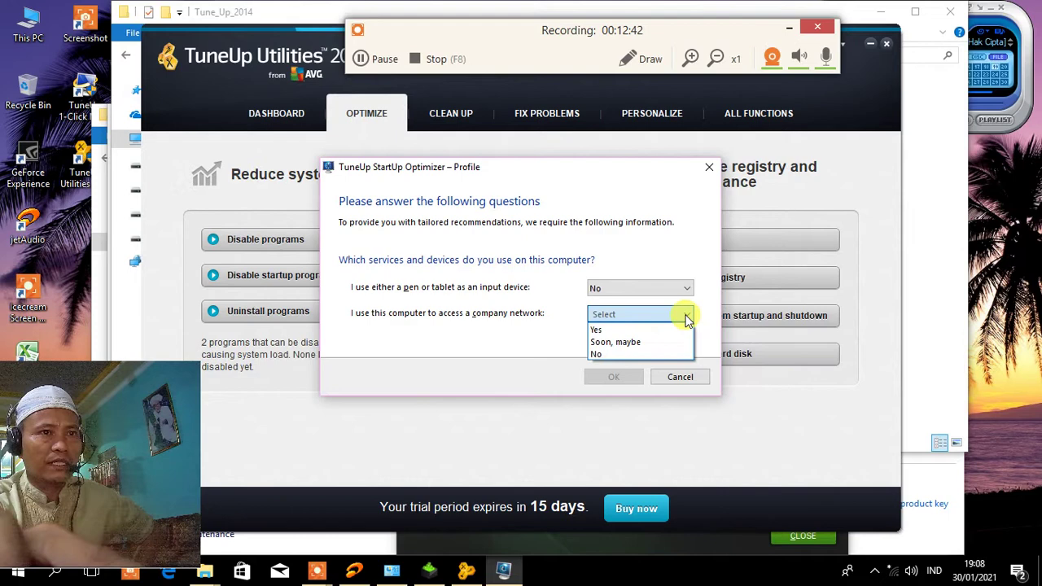
left_click(595, 353)
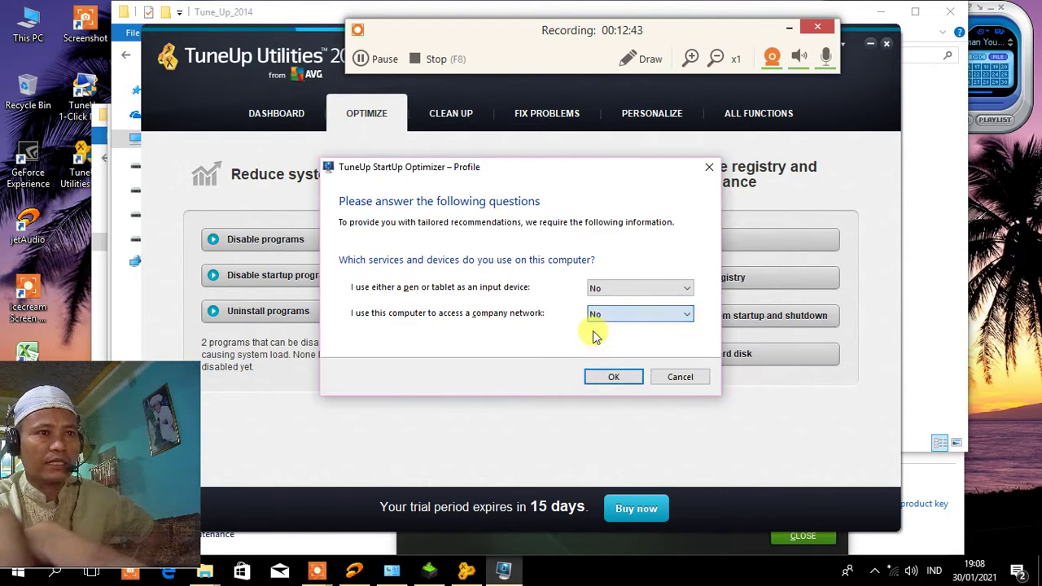
left_click(614, 378)
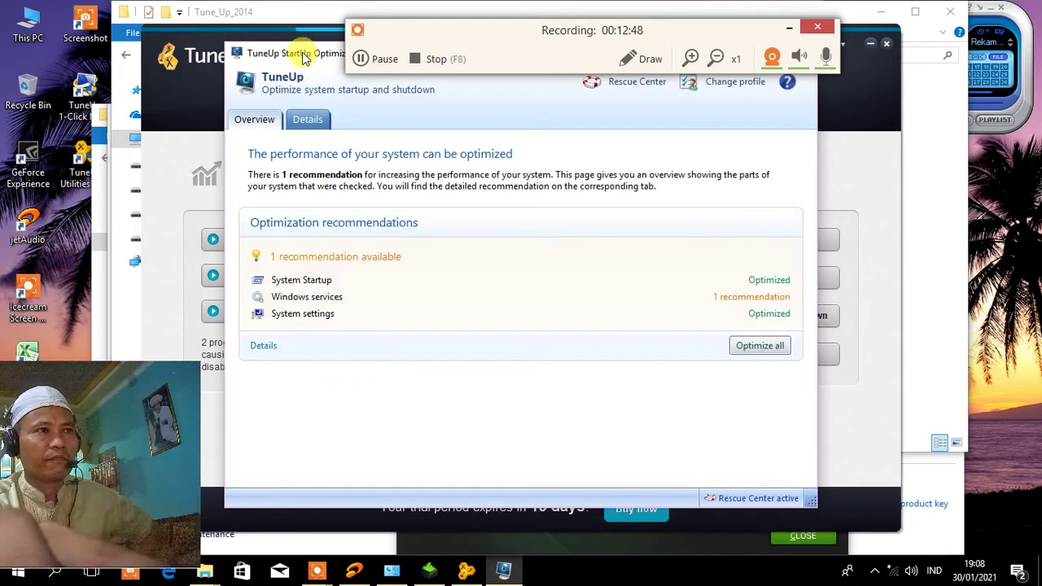
Apply all startup and shutdown optimization recommendations, check the details and overview, and close StartUp Optimizer
left_click(746, 352)
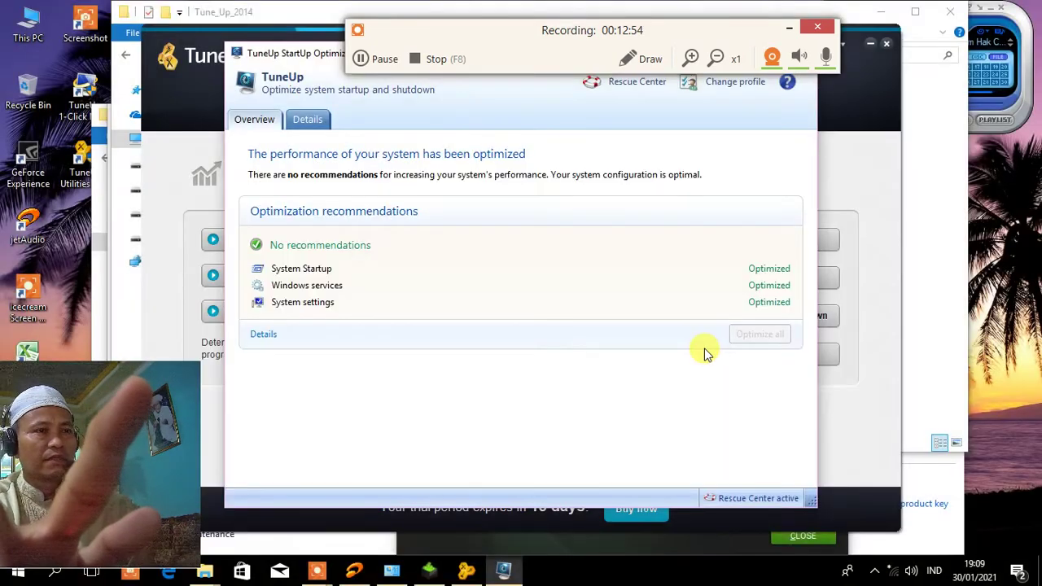
left_click(306, 120)
left_click(254, 119)
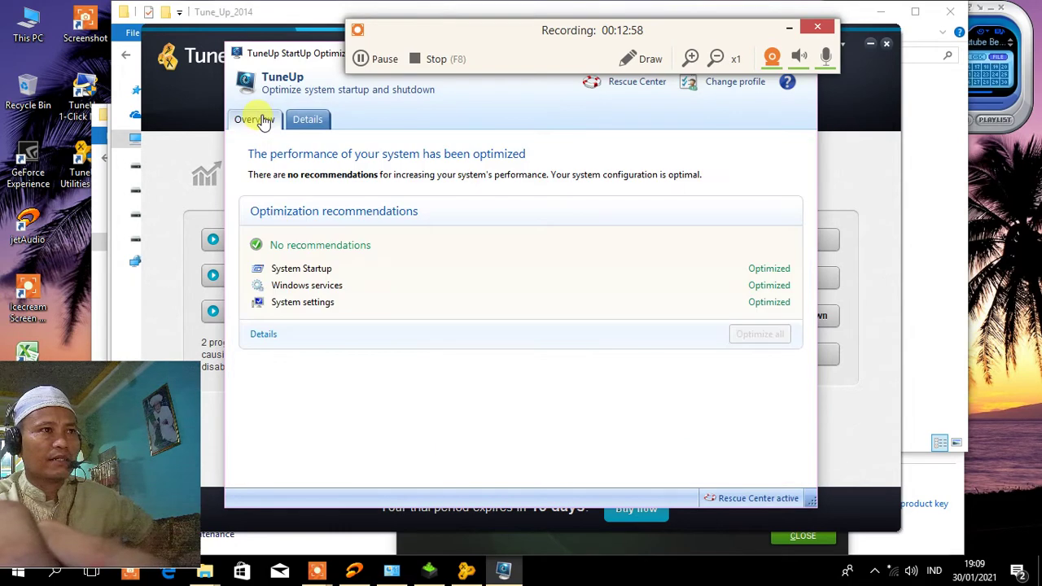
left_click_drag(274, 51, 274, 130)
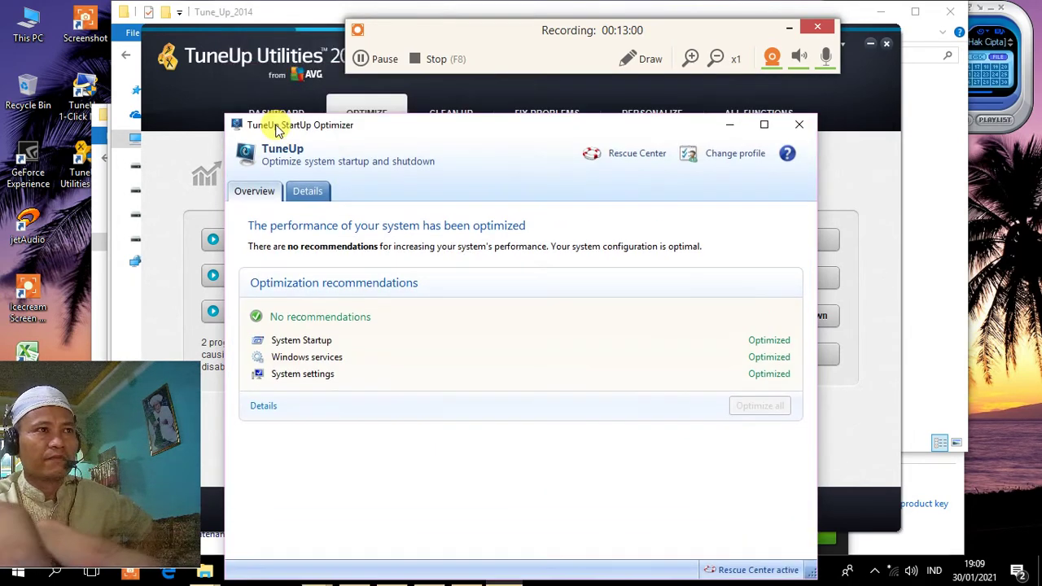
left_click(799, 129)
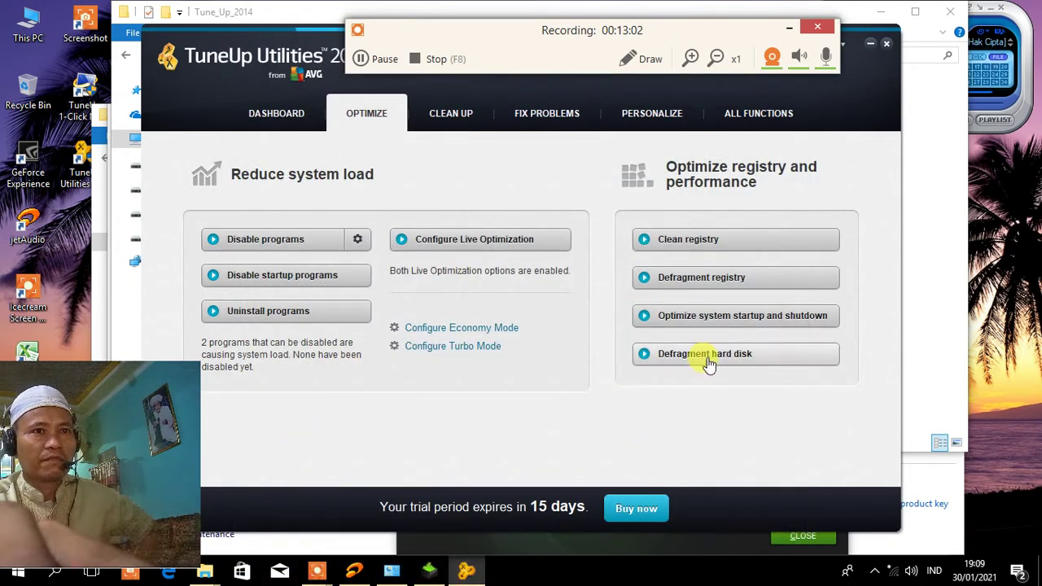
Start TuneUp Drive Defrag despite the compatibility mode and run it on the preselected drives with the "Automatically thorough" option
left_click(727, 358)
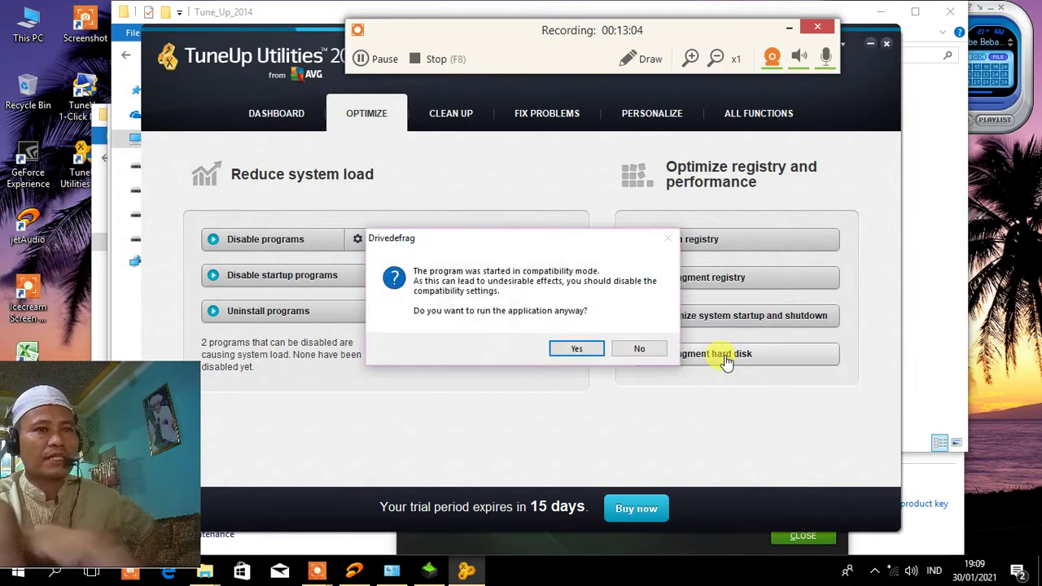
left_click(580, 350)
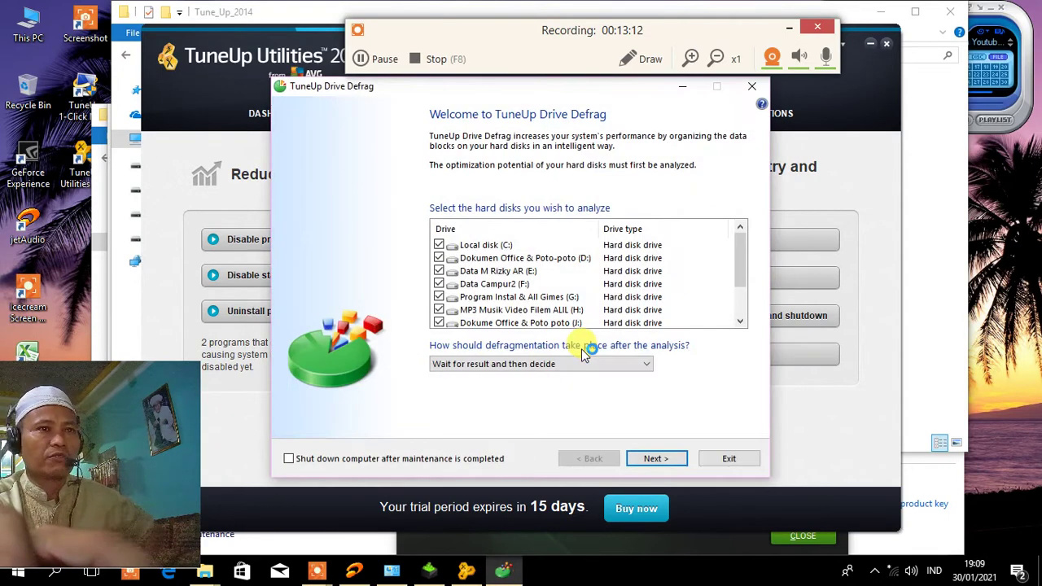
left_click_drag(741, 248, 751, 223)
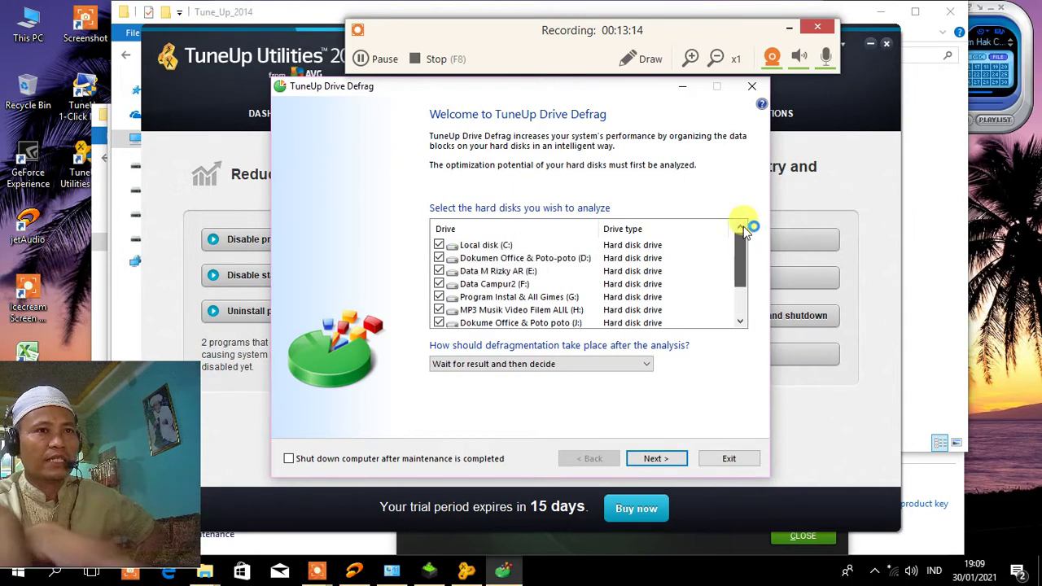
left_click(649, 364)
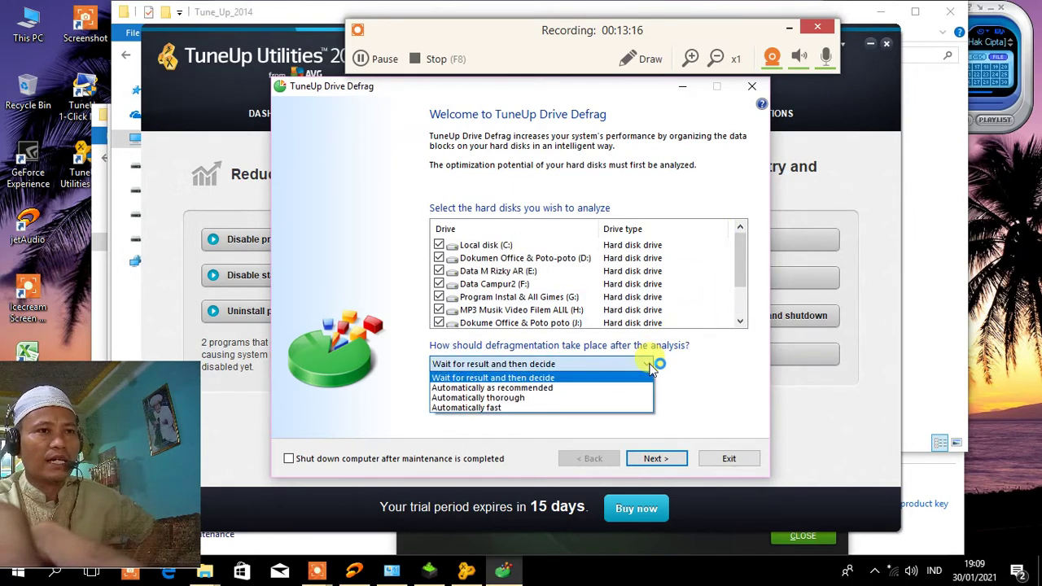
left_click(540, 399)
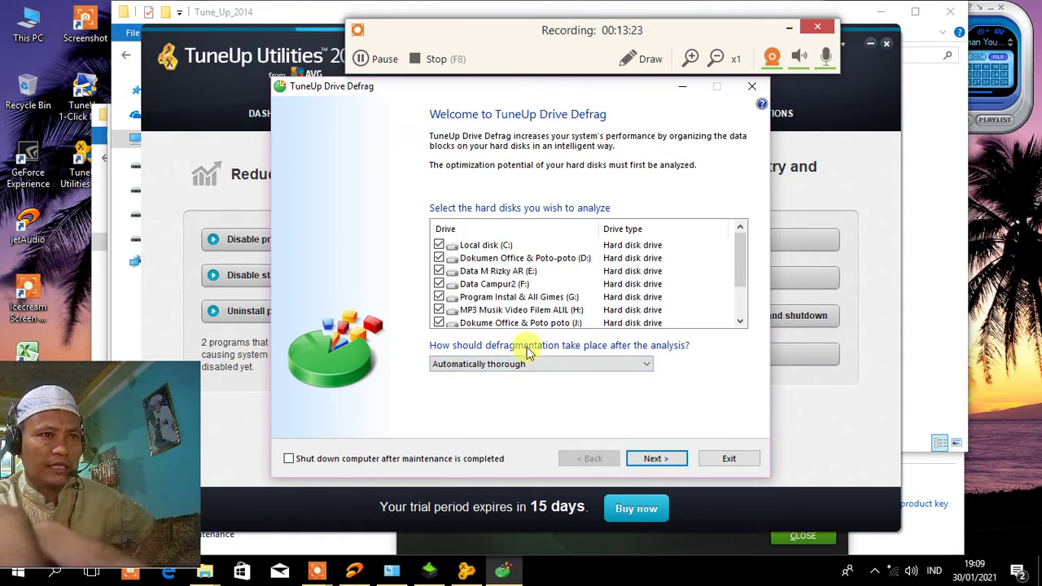
left_click(656, 461)
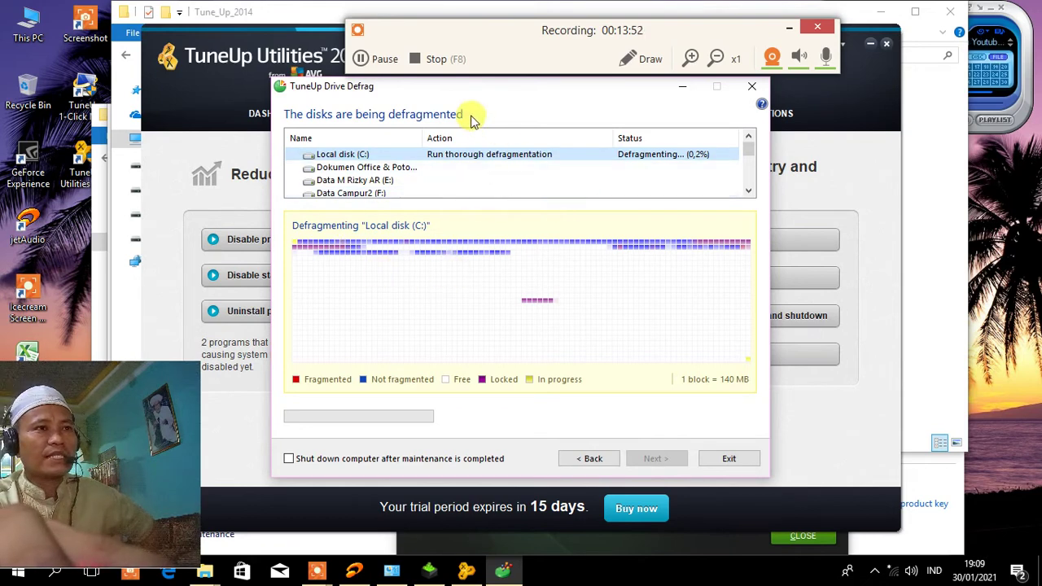
Abort the running disk defragmentation and exit TuneUp Drive Defrag
left_click(371, 61)
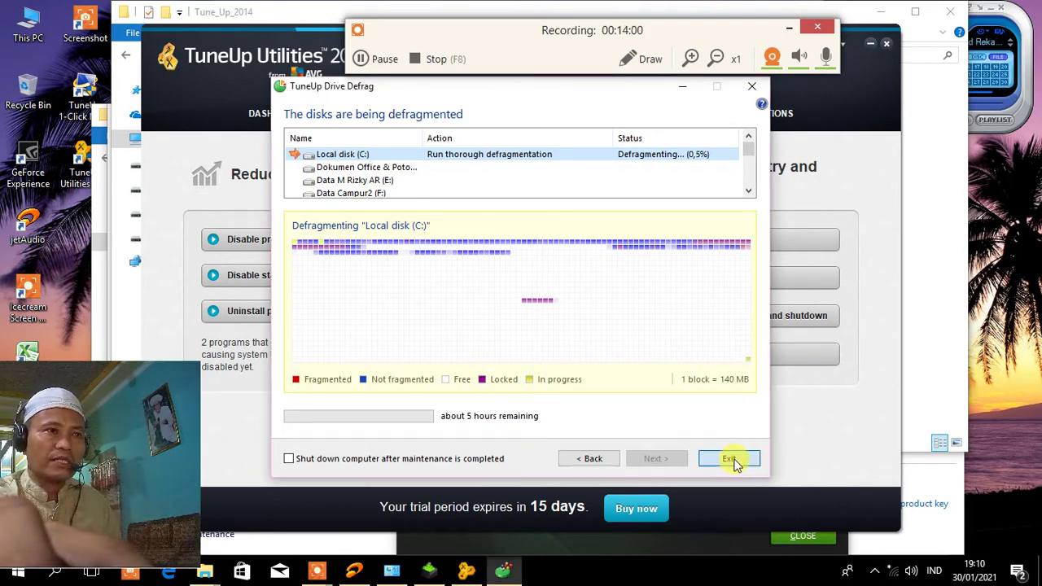
left_click(730, 459)
left_click(579, 349)
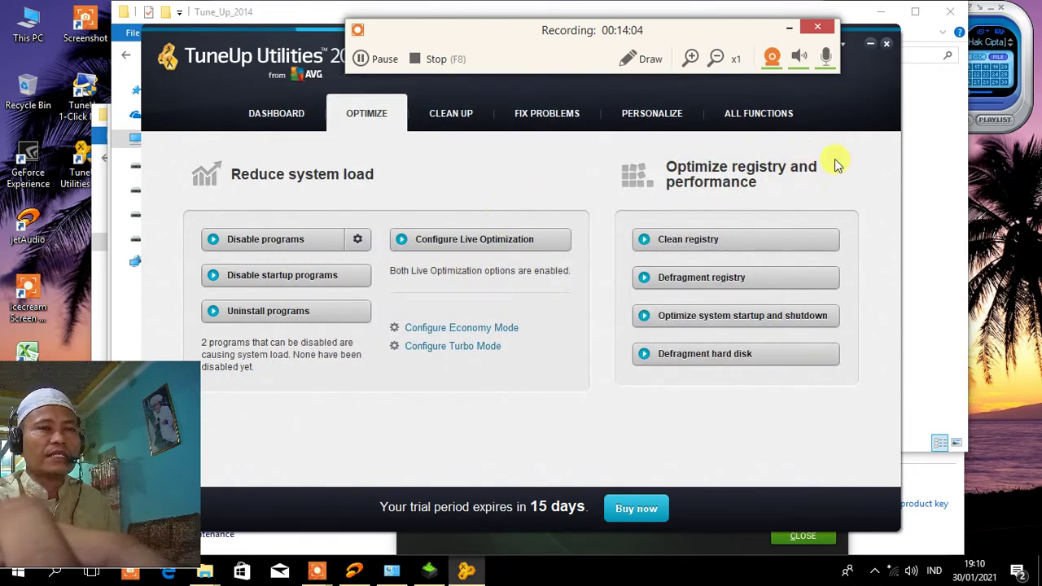
left_click(1023, 116)
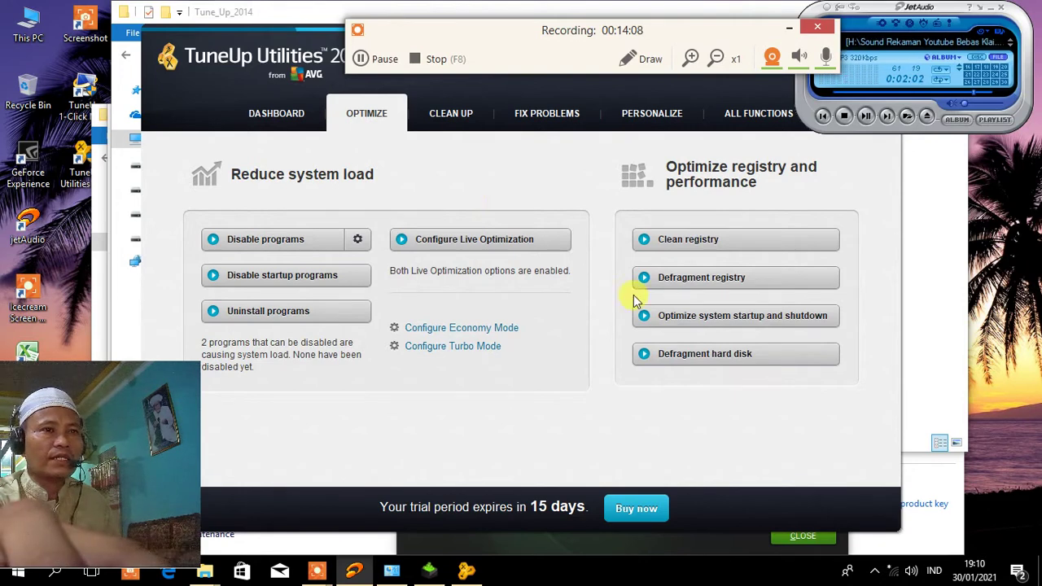
left_click(454, 120)
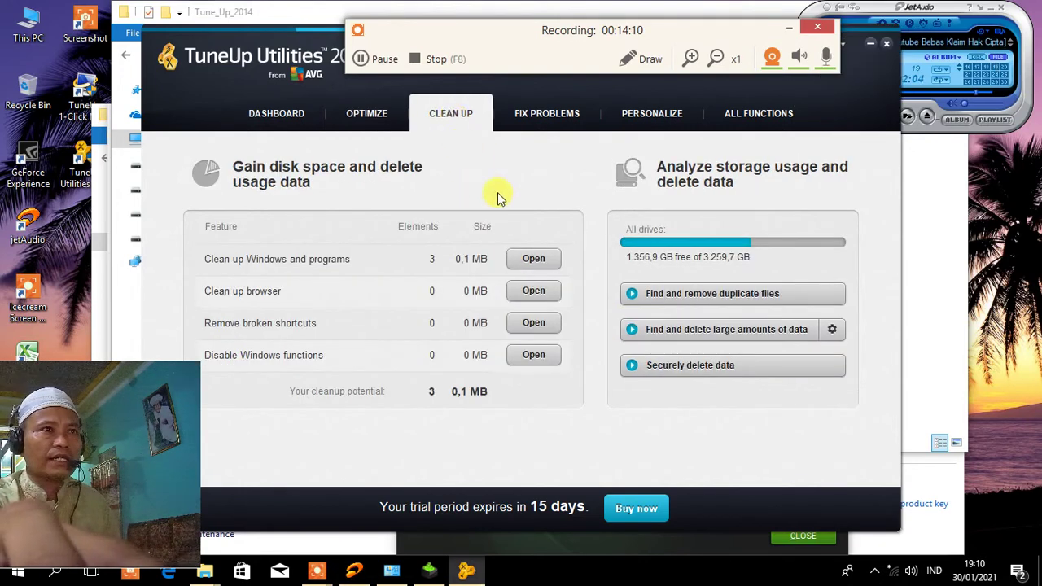
Open TuneUp Disk Doctor from the hard disk error check, look through its drive list, and cancel without checking
left_click(531, 118)
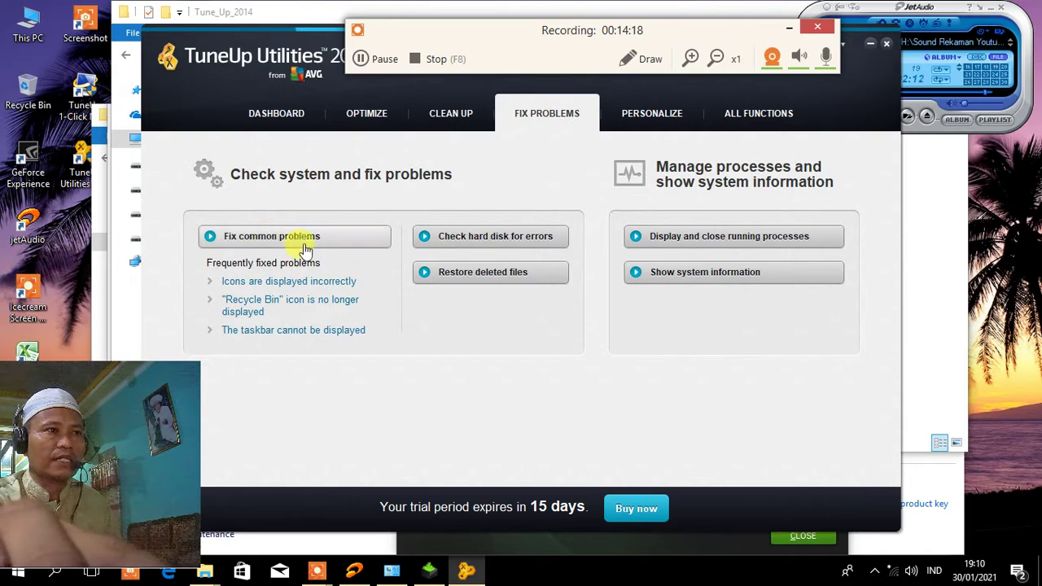
left_click(537, 240)
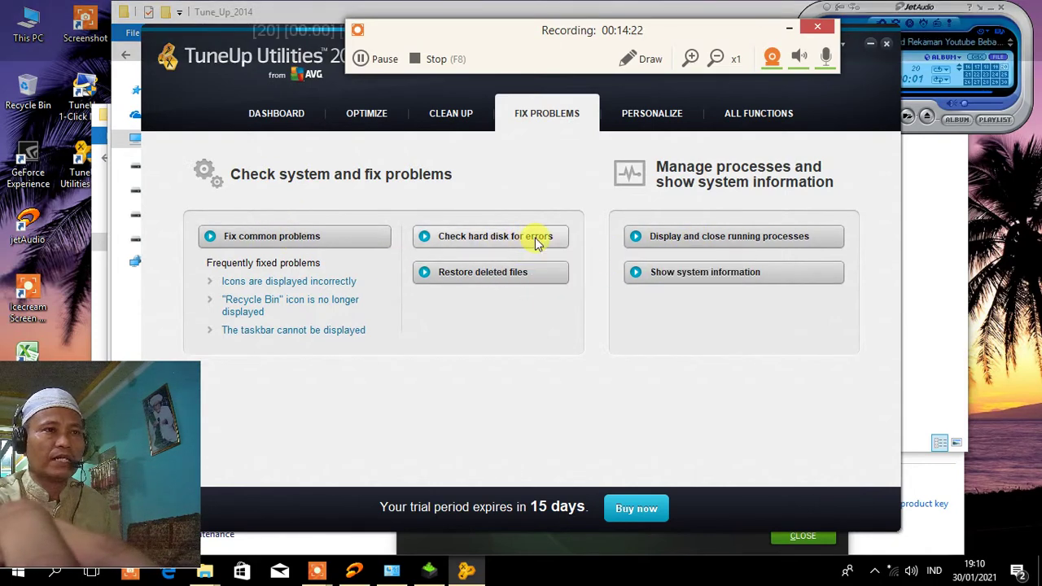
left_click(576, 350)
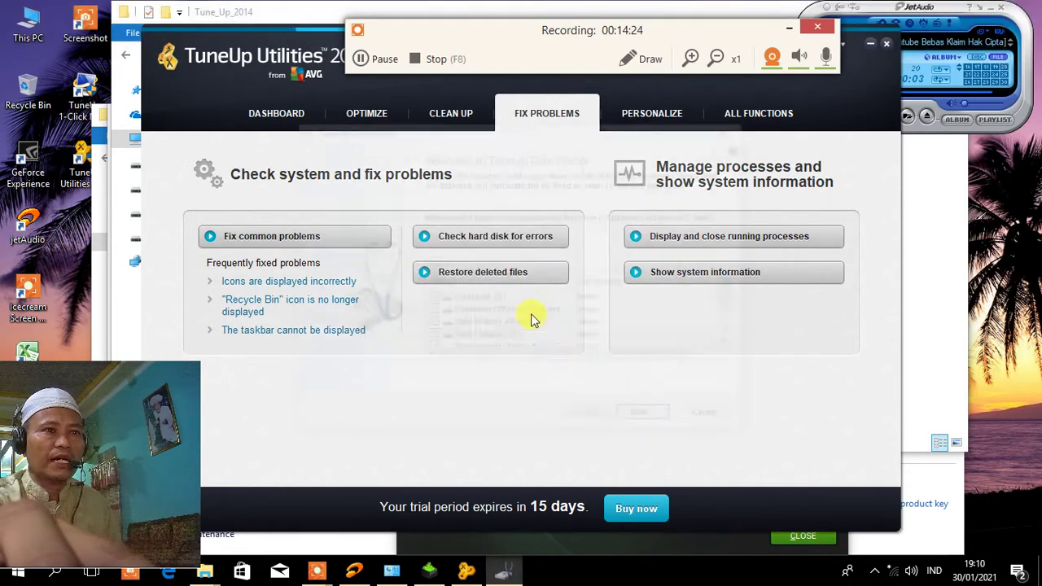
left_click_drag(733, 291, 732, 333)
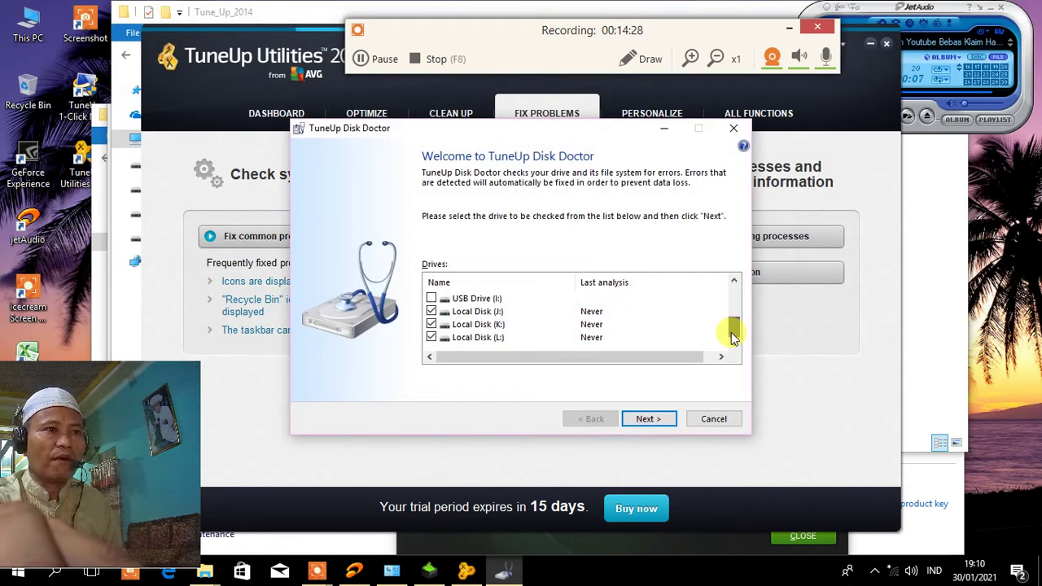
left_click_drag(731, 334, 727, 298)
left_click(708, 418)
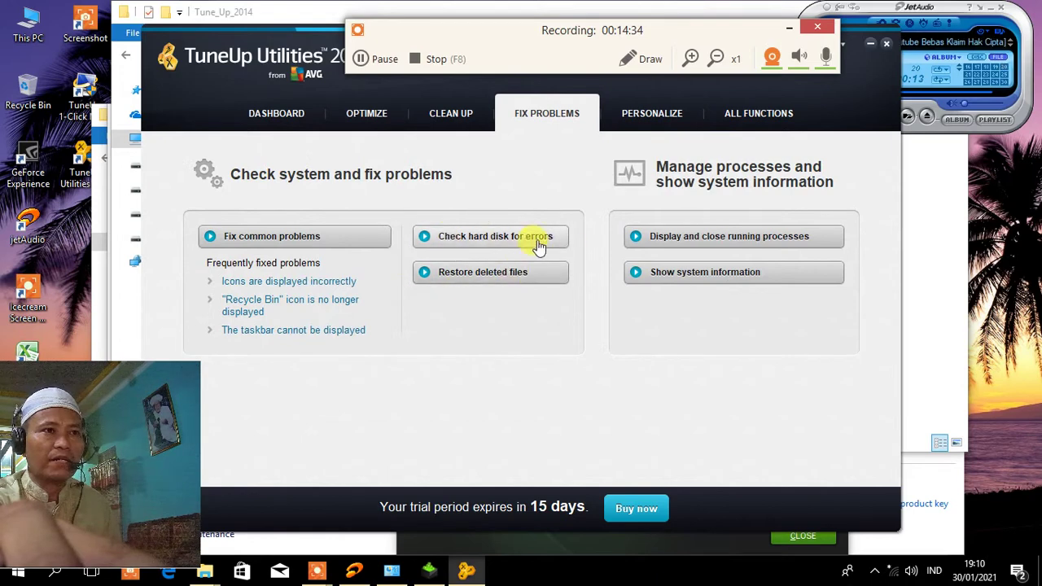
left_click(650, 122)
left_click(747, 116)
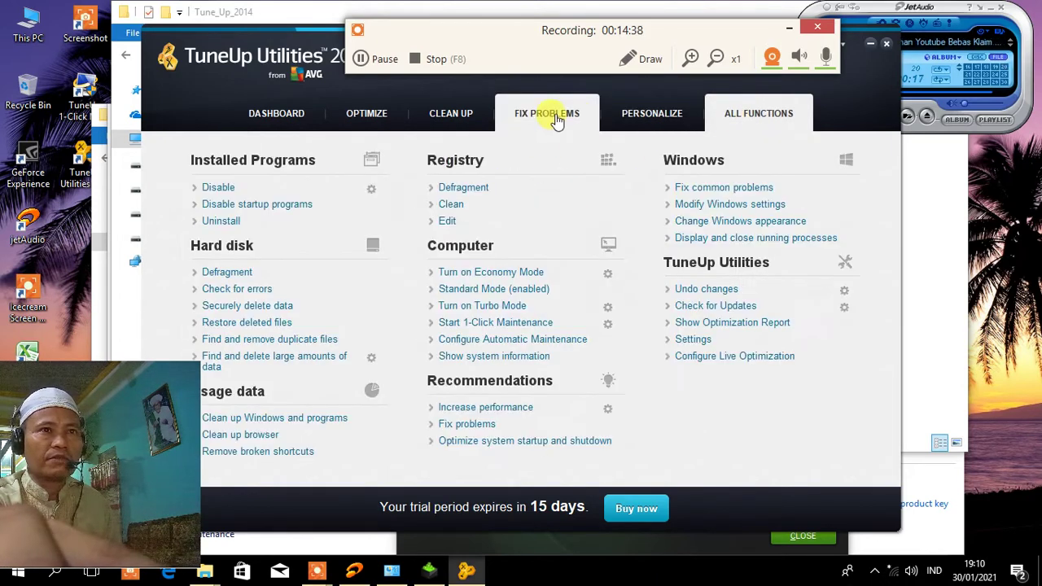
left_click(556, 115)
left_click(461, 119)
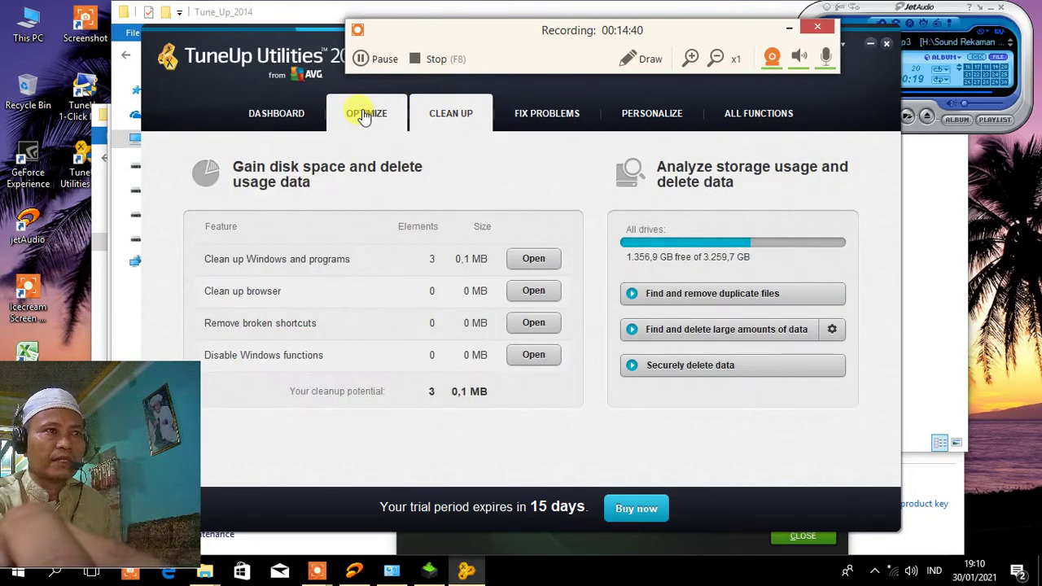
left_click(365, 117)
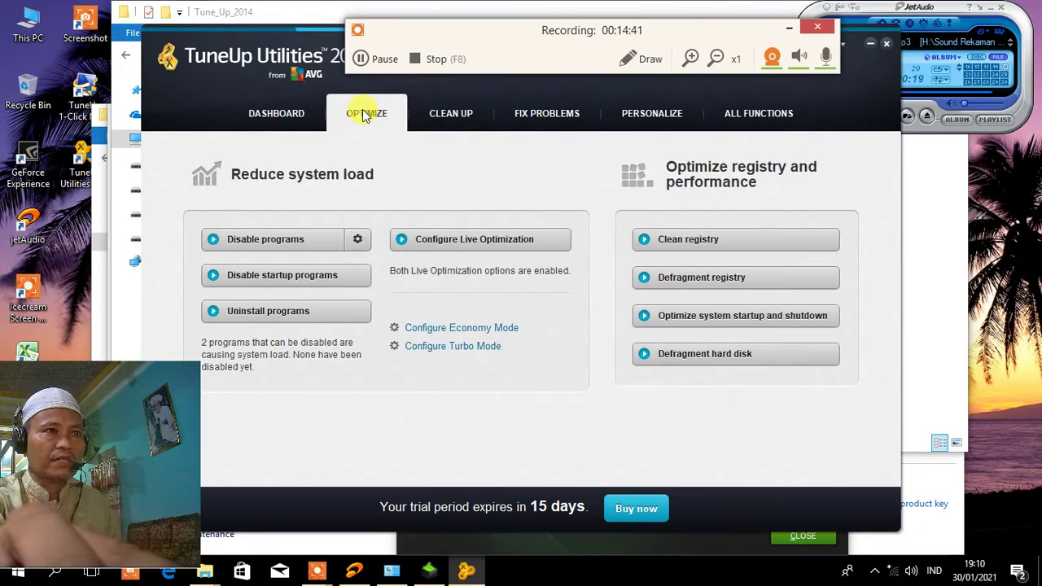
Scan PC performance despite the compatibility mode, choosing never connected to the Internet, "Do not optimize visual effects" and "Not at all" for removing unused programs
left_click(265, 113)
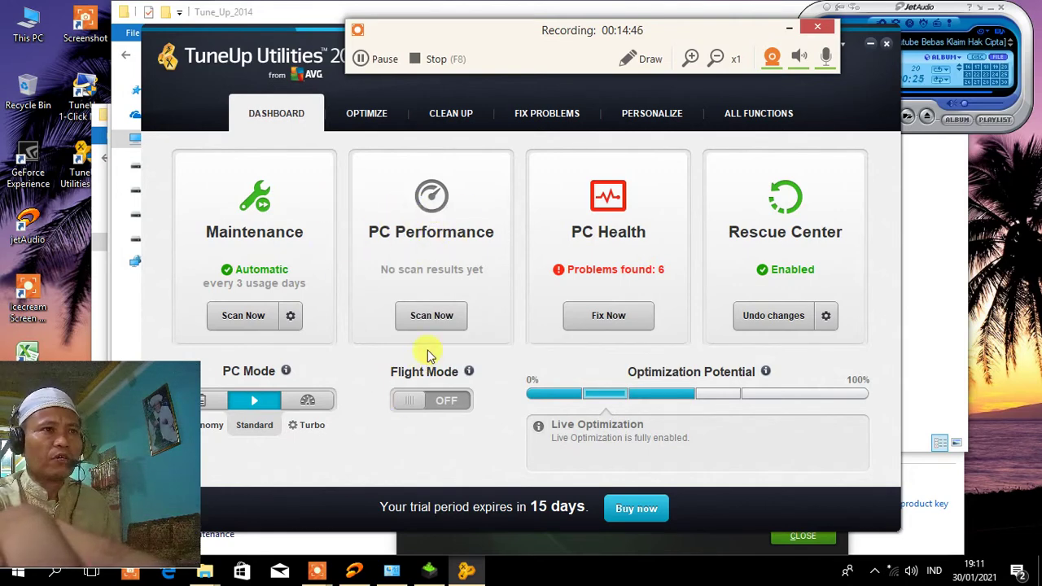
left_click(432, 315)
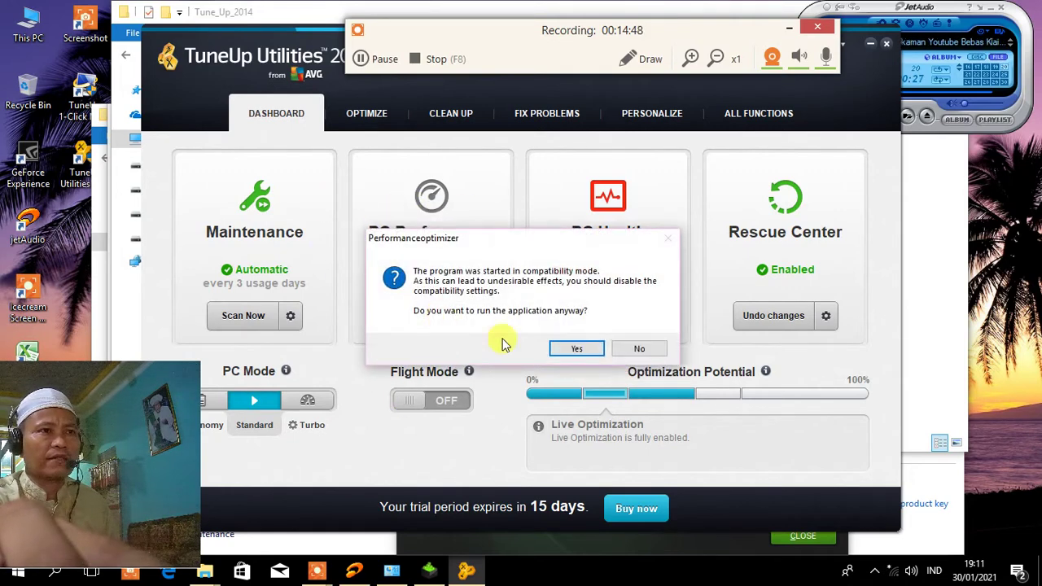
left_click(560, 349)
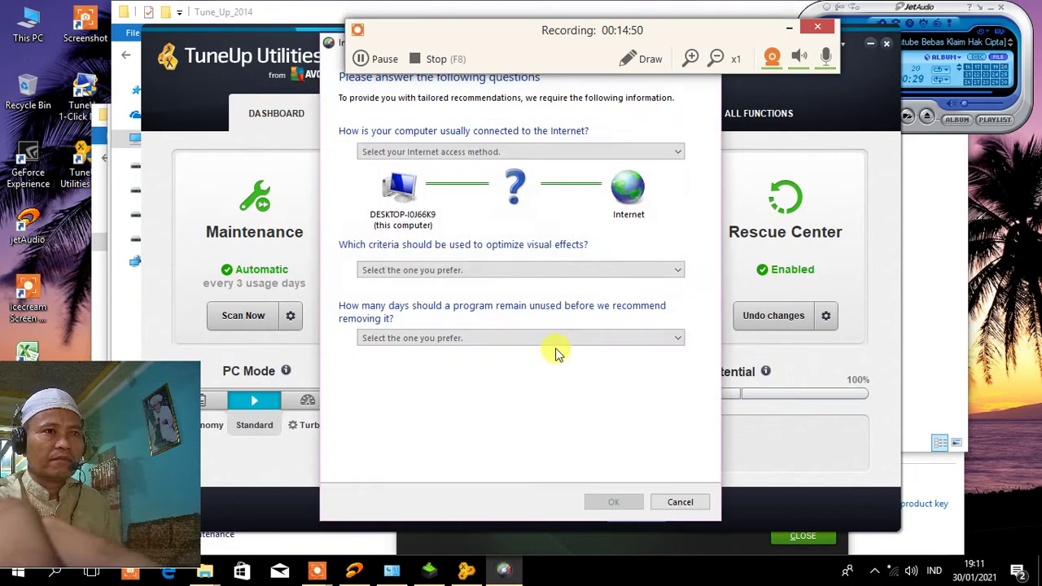
left_click(678, 151)
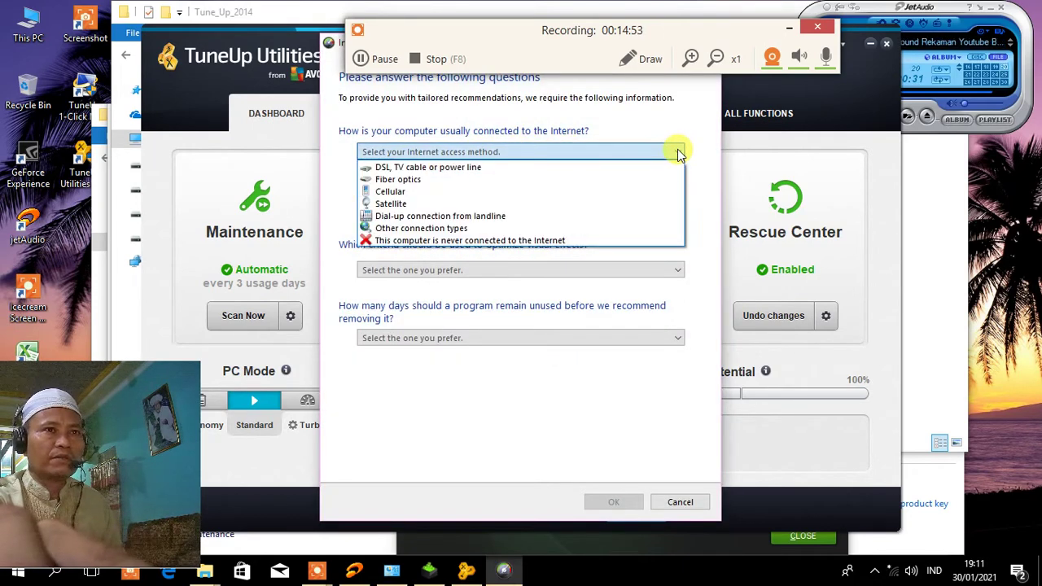
left_click(466, 240)
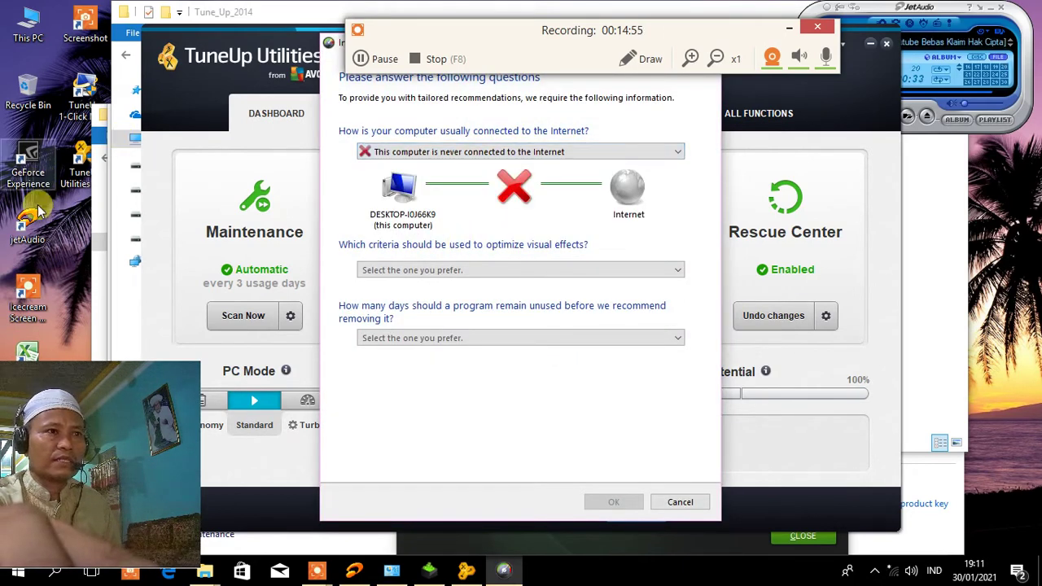
left_click(678, 271)
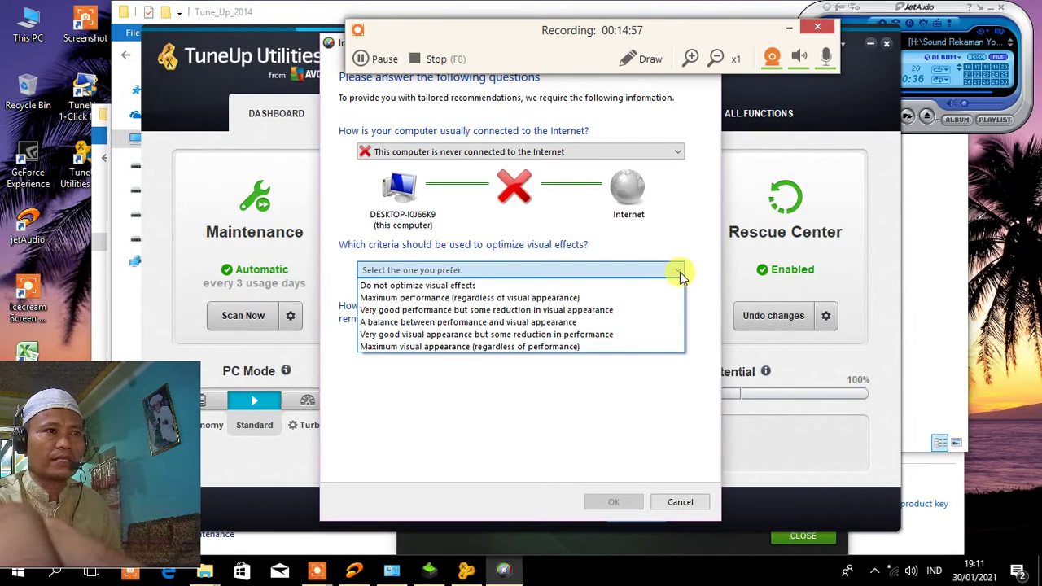
left_click(456, 283)
left_click(678, 338)
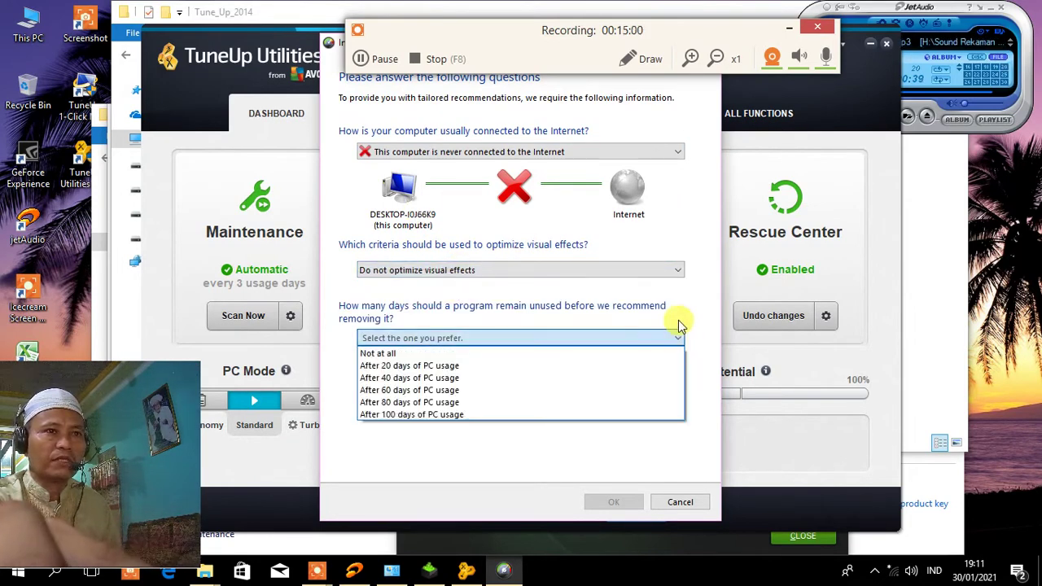
left_click(446, 356)
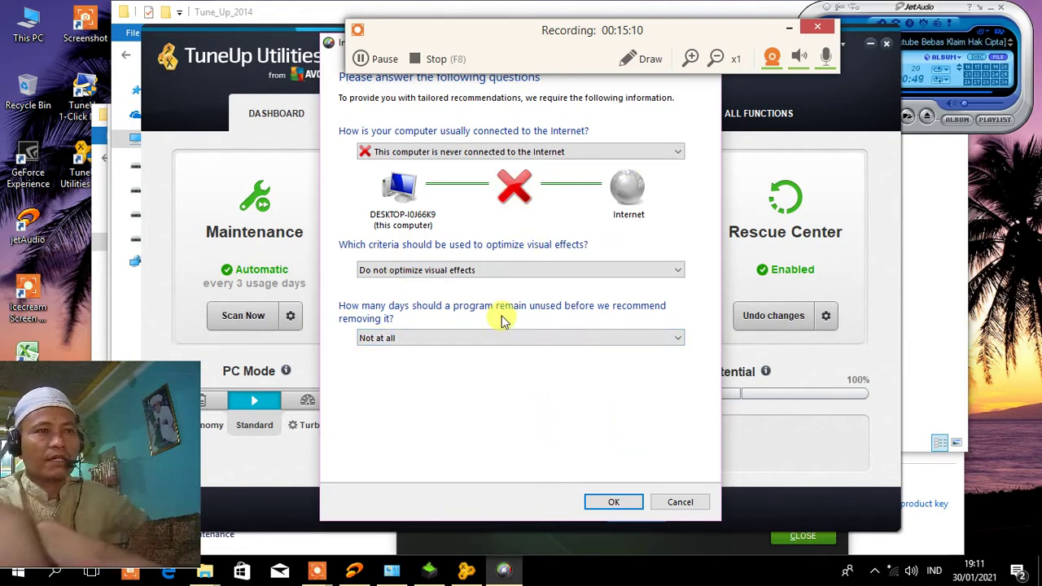
left_click(623, 502)
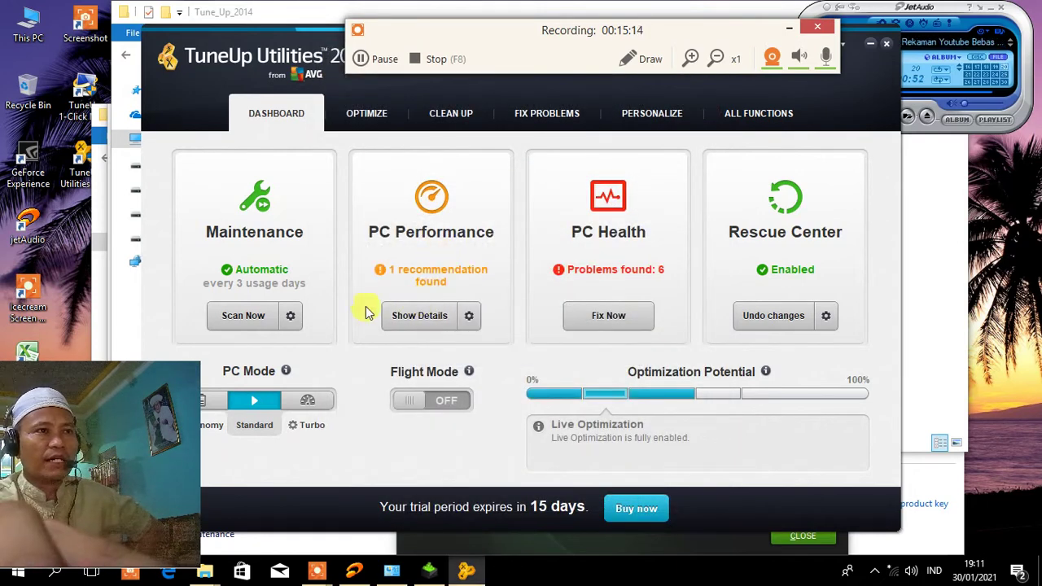
Open the PC performance details despite the compatibility mode and permanently hide the power plan recommendation
left_click(419, 315)
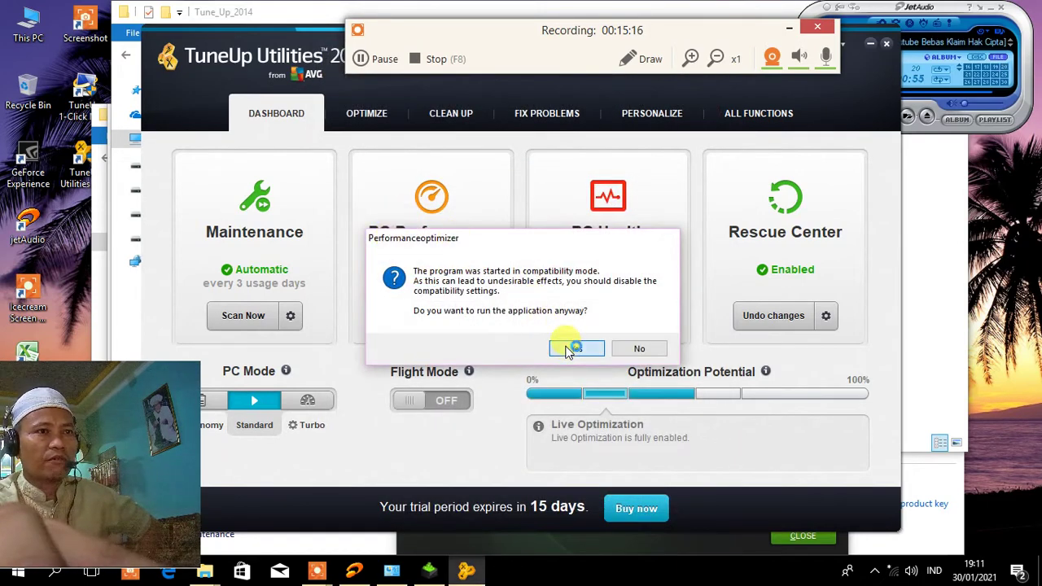
left_click(569, 349)
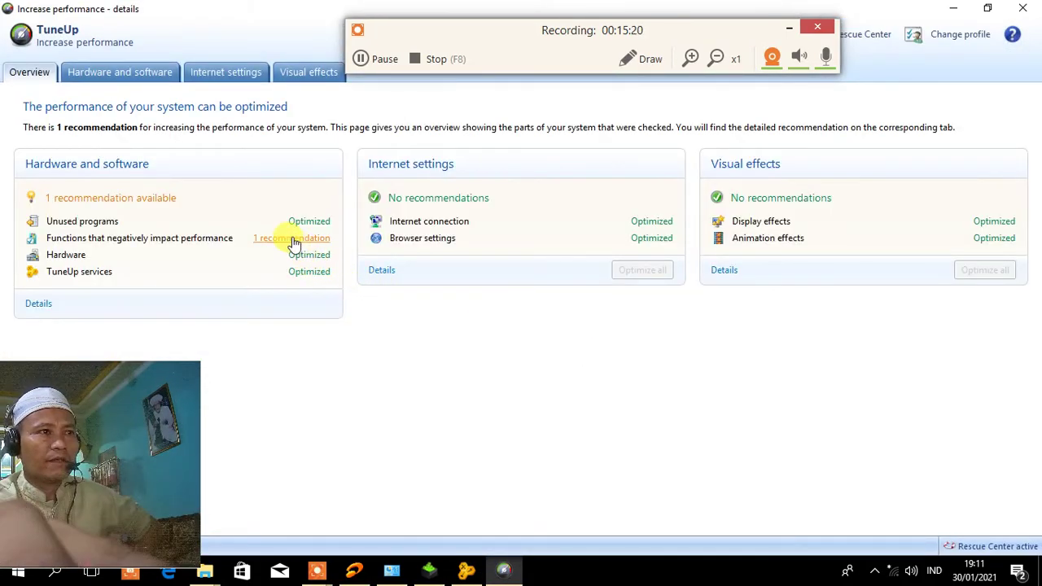
left_click(295, 241)
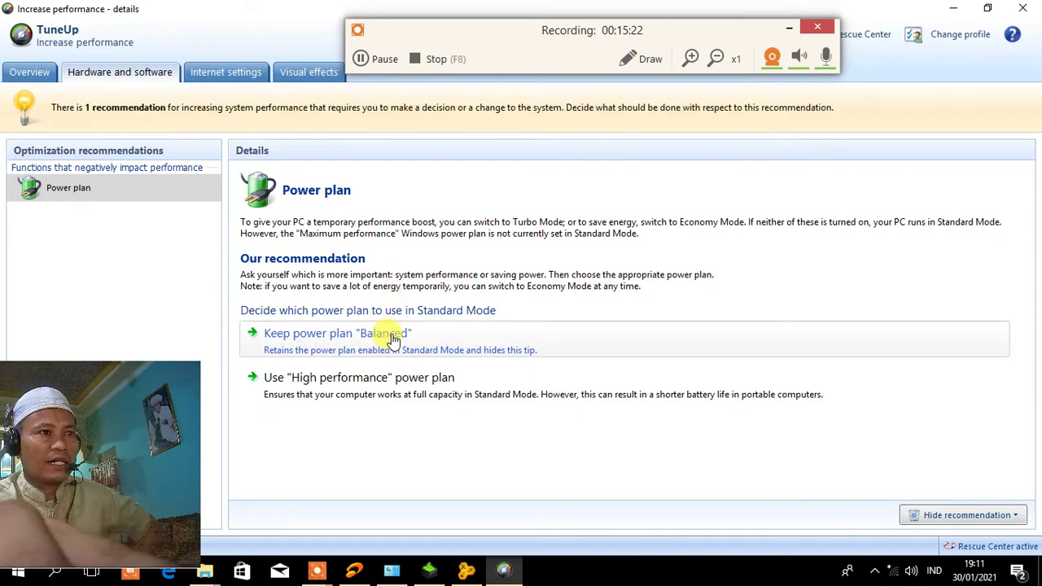
left_click(1009, 516)
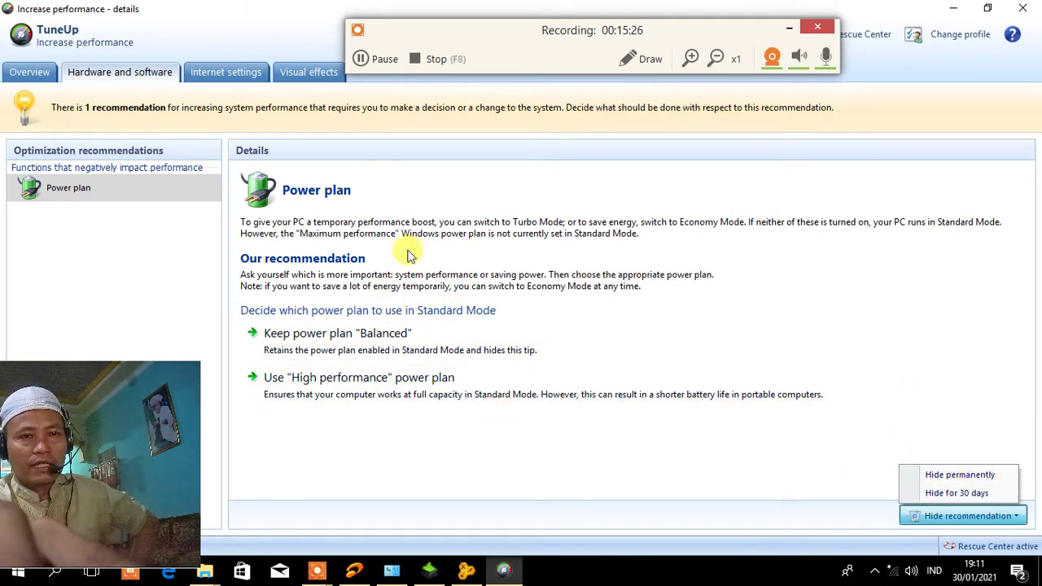
left_click(975, 477)
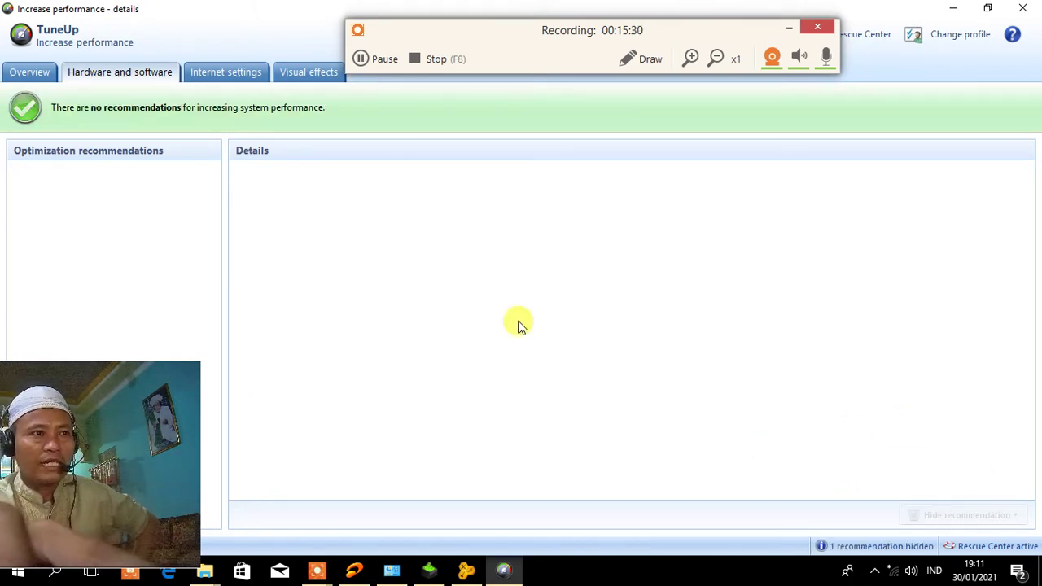
Check the recommendations for Internet settings and visual effects, and close the performance details
left_click(221, 83)
left_click(293, 74)
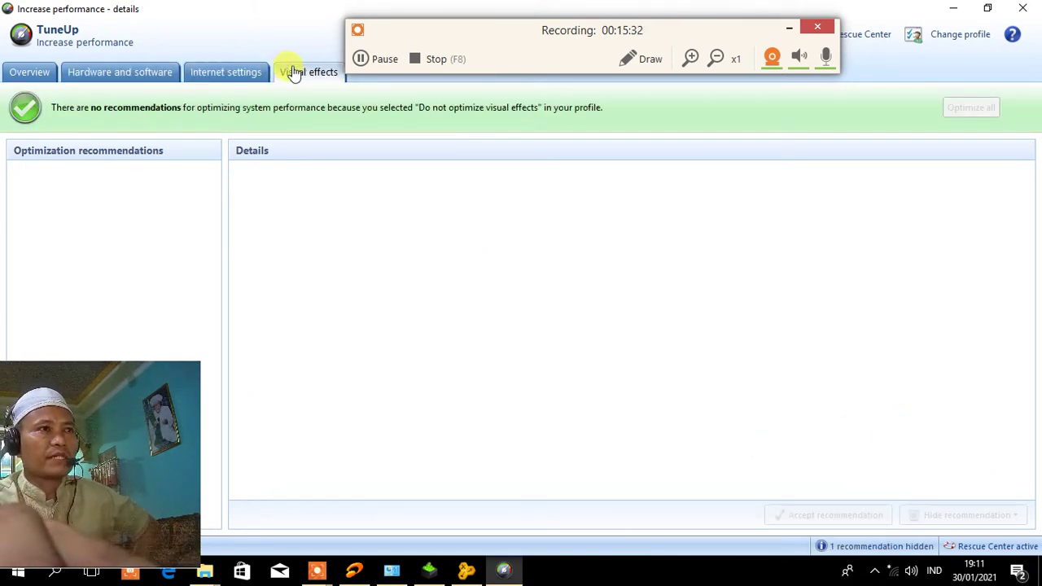
left_click(1023, 8)
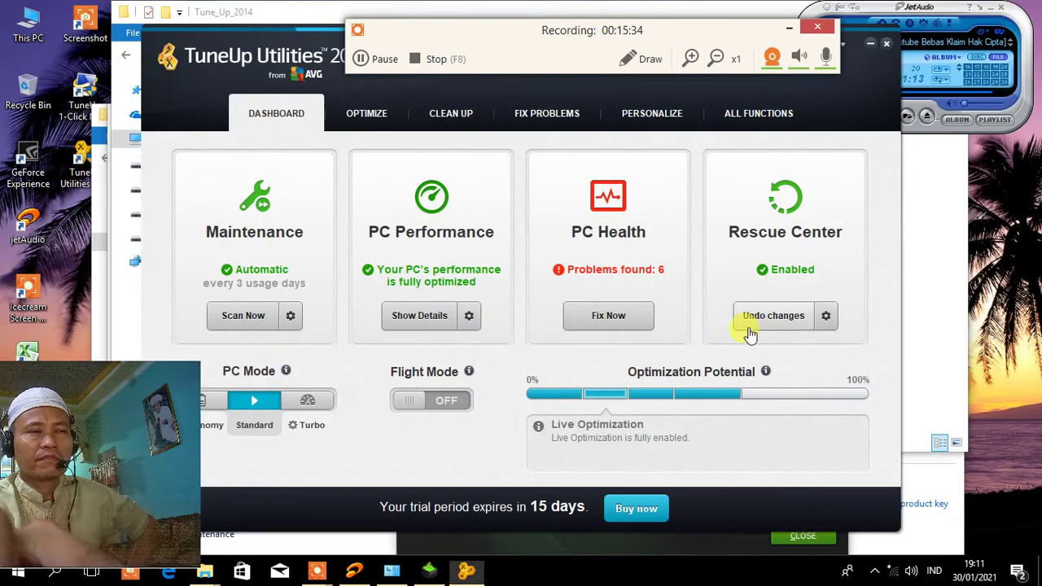
Open the PC Health problems and permanently hide the firewall, User Account Control and administrative shares problems
left_click(606, 316)
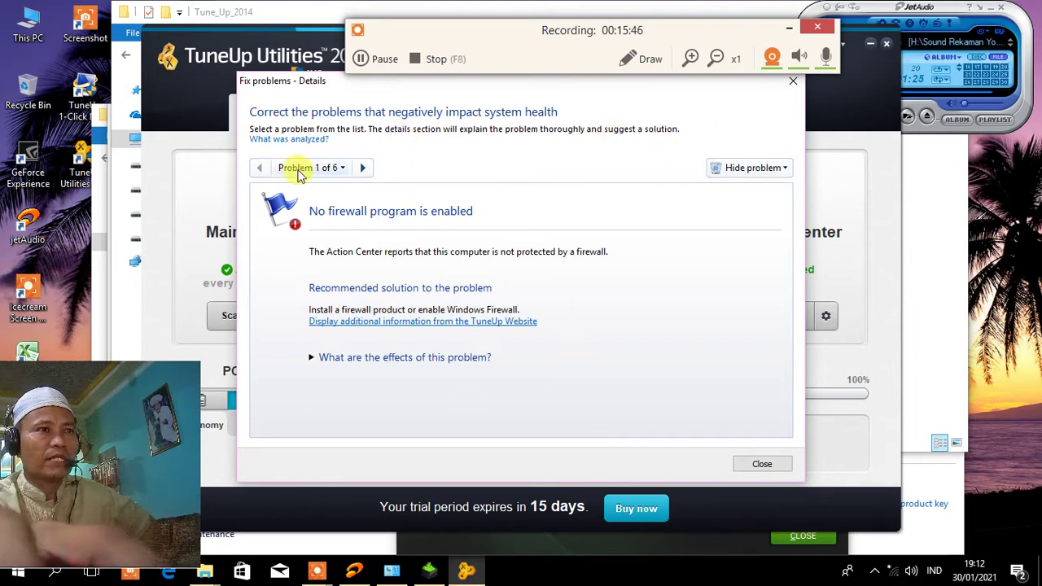
left_click(786, 169)
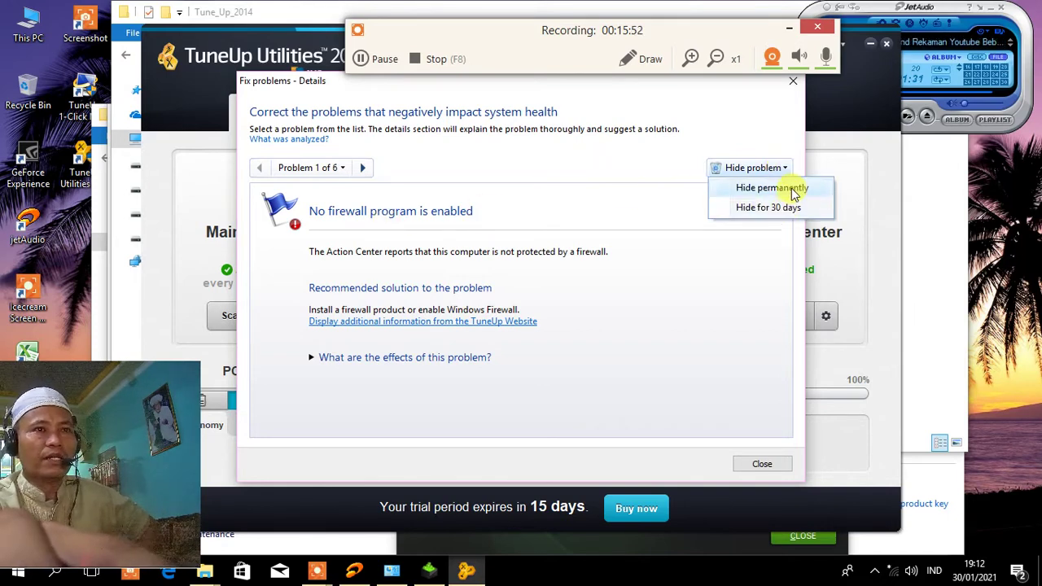
left_click(772, 188)
left_click(784, 171)
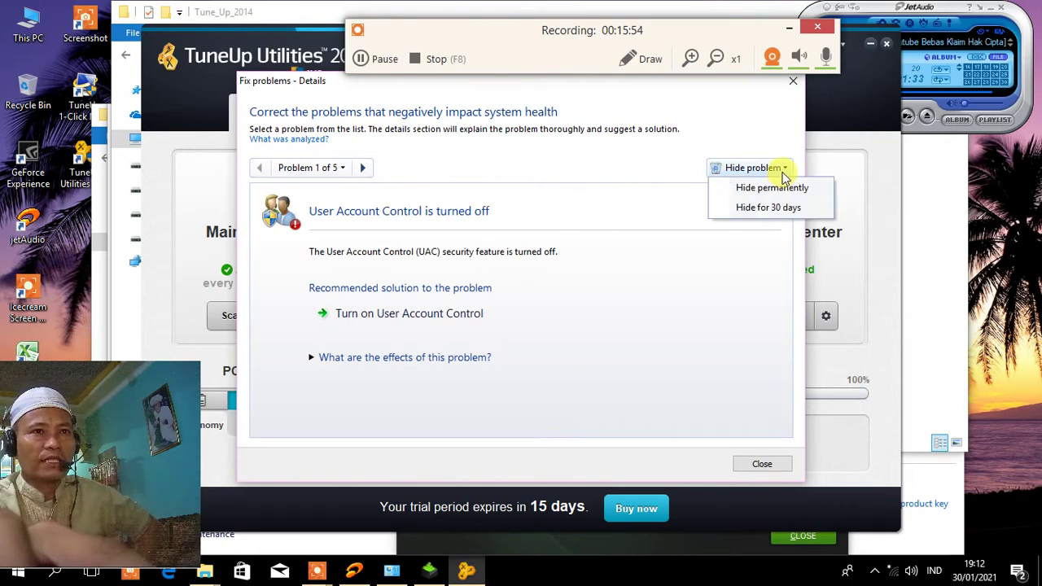
left_click(768, 189)
left_click(775, 172)
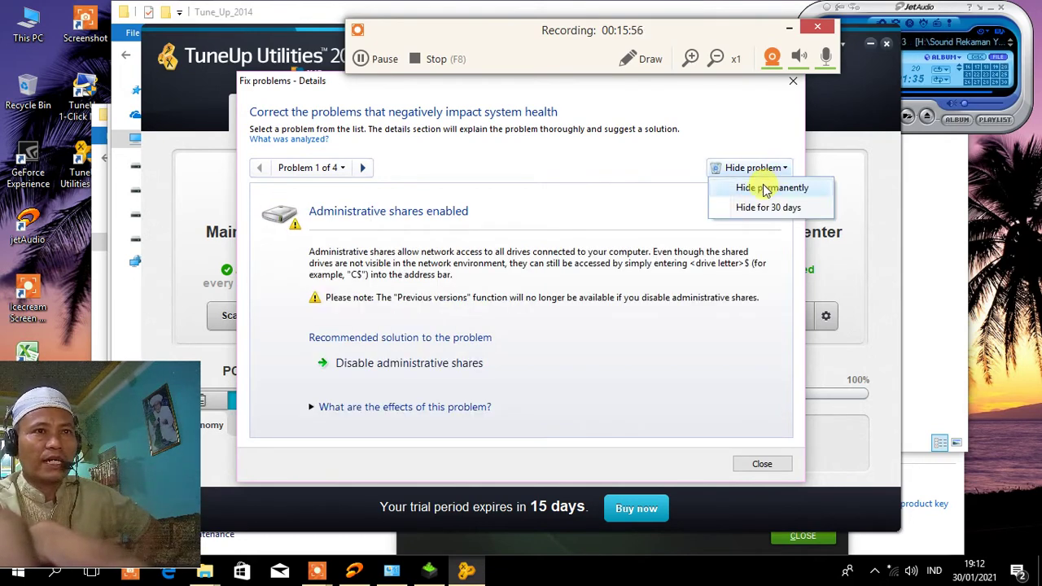
left_click(766, 188)
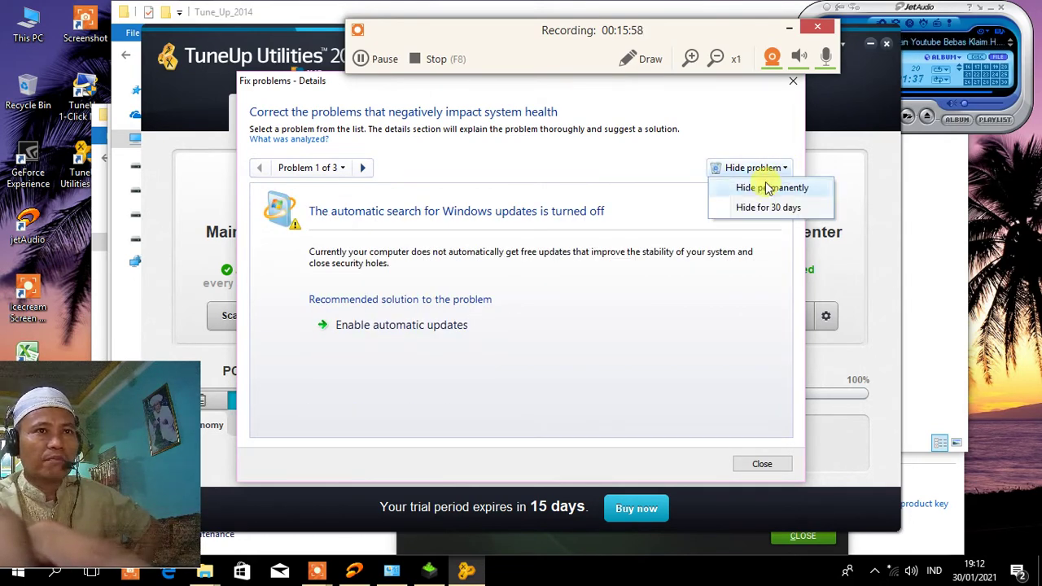
Permanently hide the Windows updates, system drive check and unique identification problems, and close the details and the Total Performance notice
left_click(763, 188)
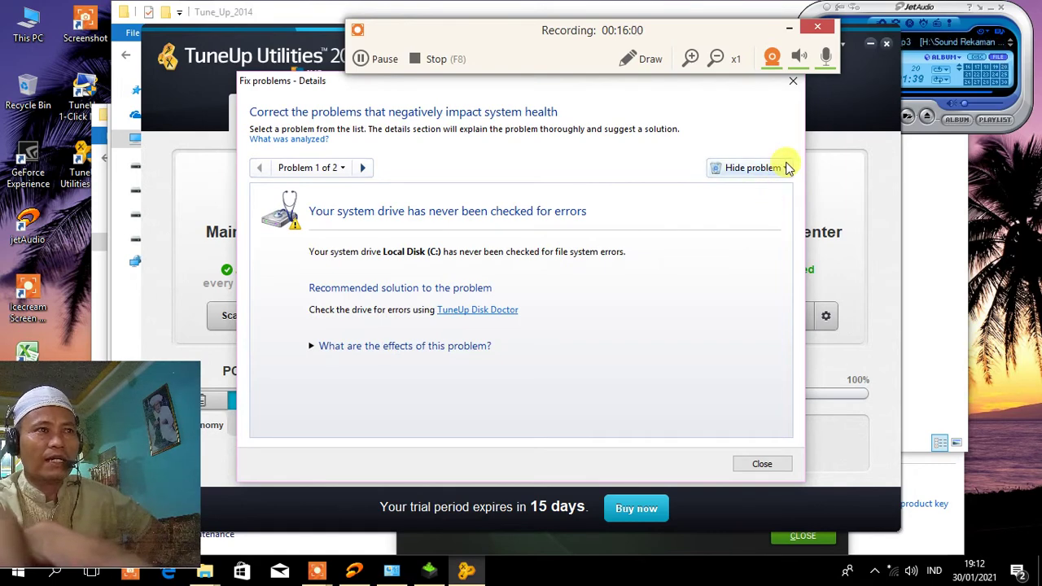
left_click(786, 168)
left_click(765, 189)
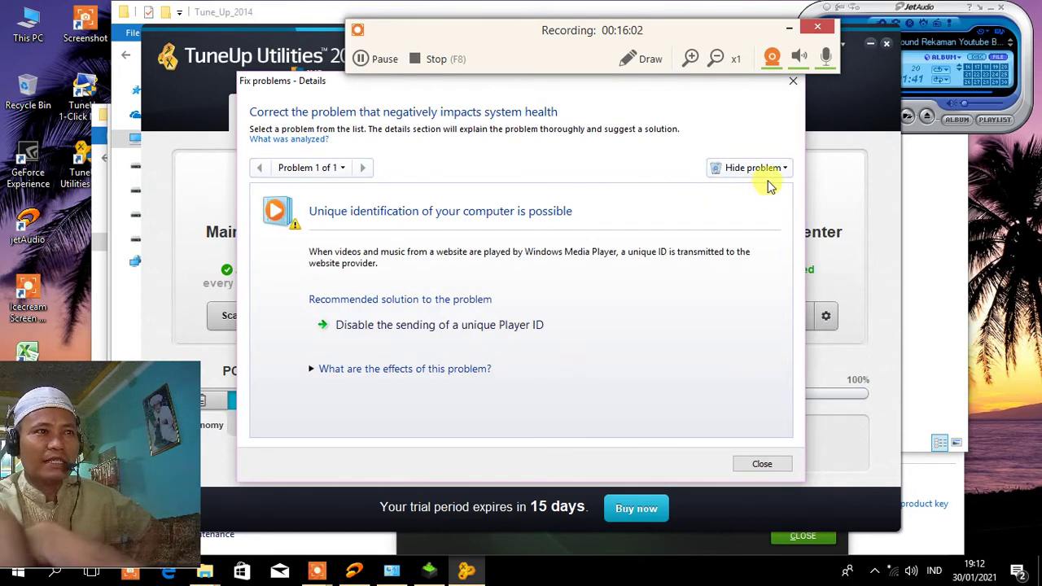
left_click(786, 168)
left_click(774, 189)
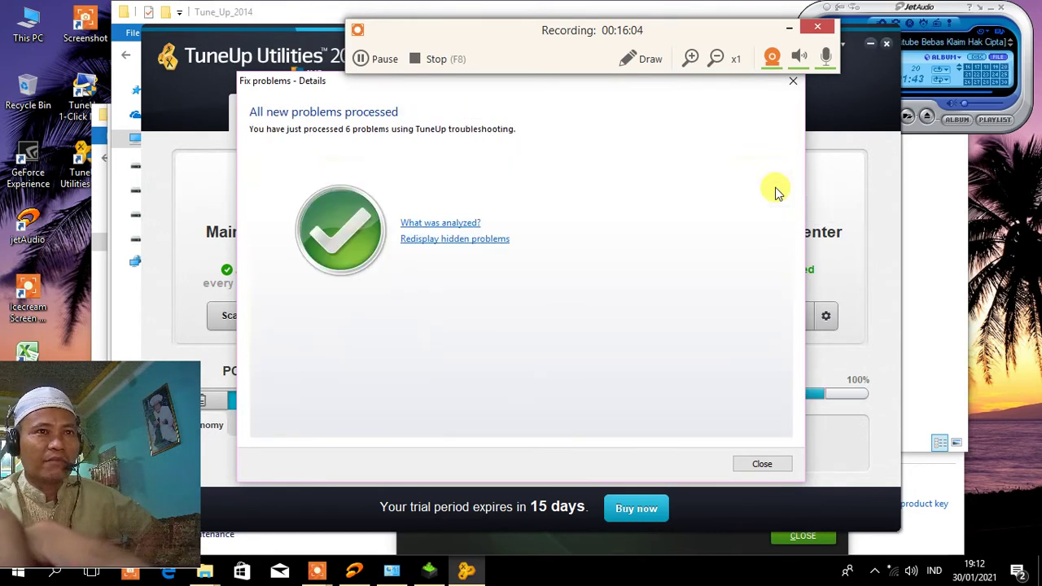
left_click(761, 464)
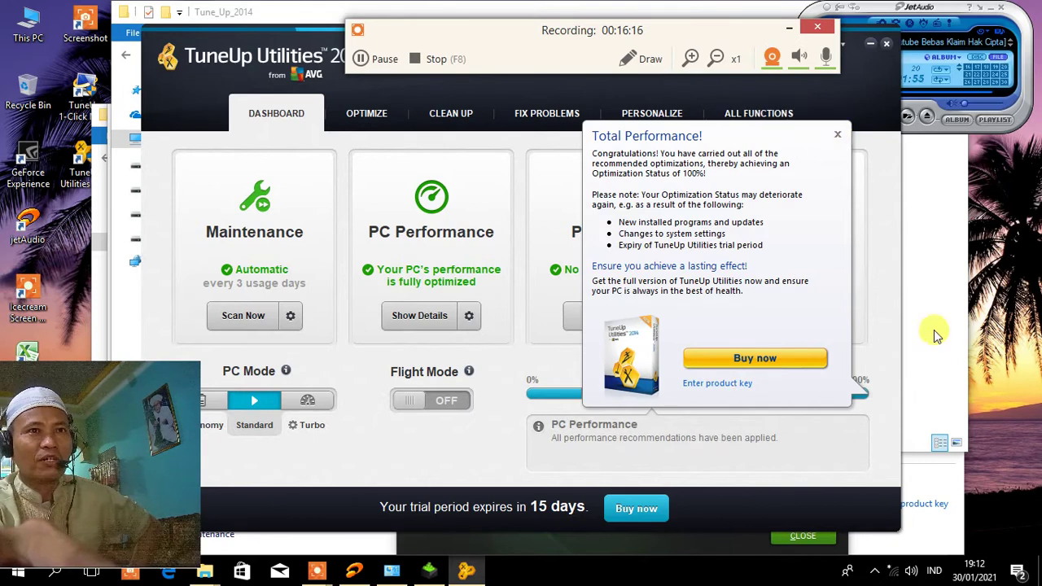
left_click(838, 135)
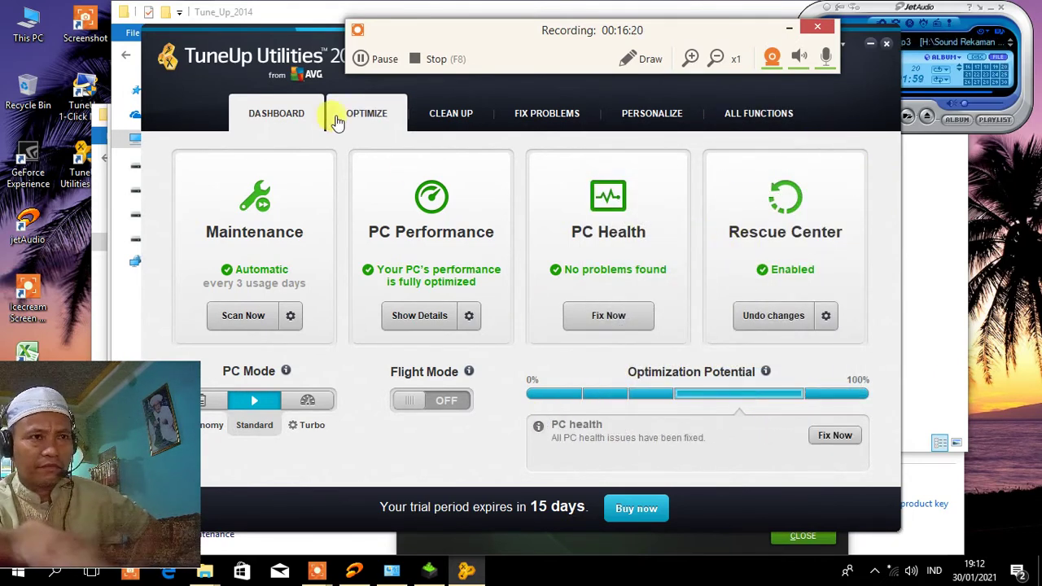
Look through the Optimize, Clean up, Fix problems, Personalize and All functions pages, and close TuneUp Utilities
left_click(368, 120)
left_click(458, 118)
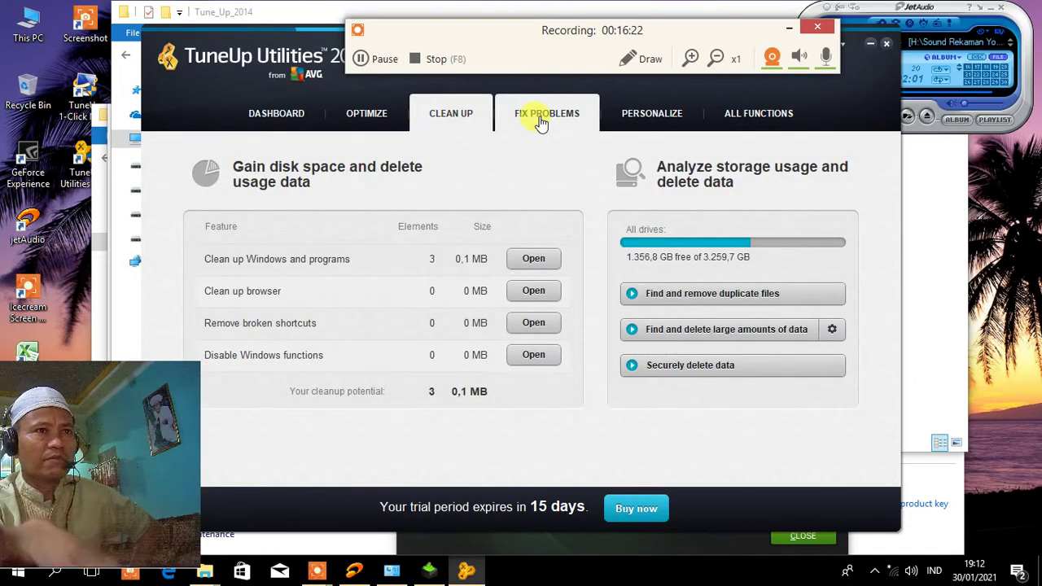
left_click(540, 120)
left_click(658, 113)
left_click(750, 113)
left_click(478, 124)
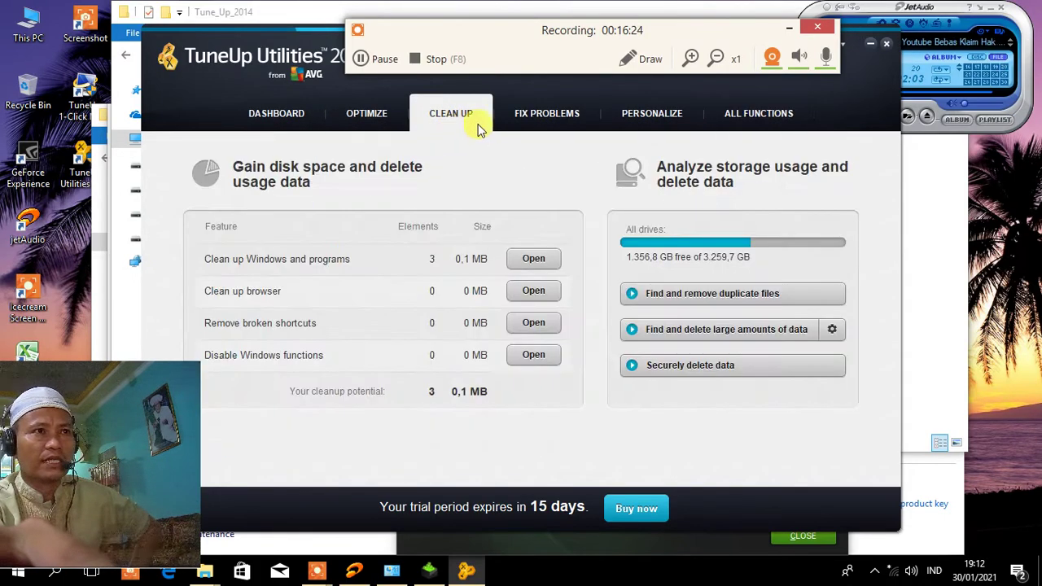
left_click(500, 114)
left_click(482, 115)
left_click(548, 113)
left_click(627, 113)
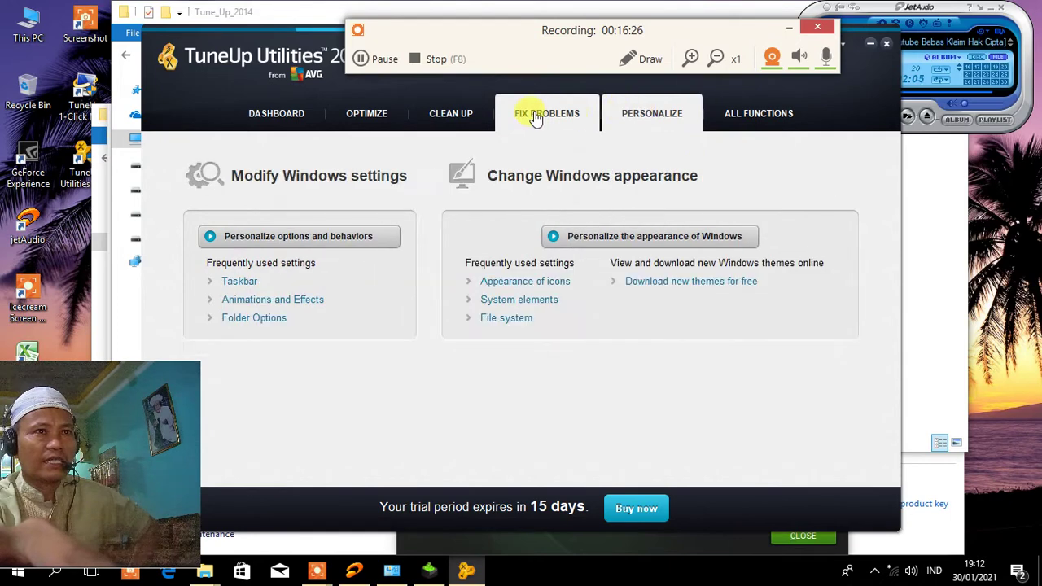
left_click(461, 113)
left_click(364, 116)
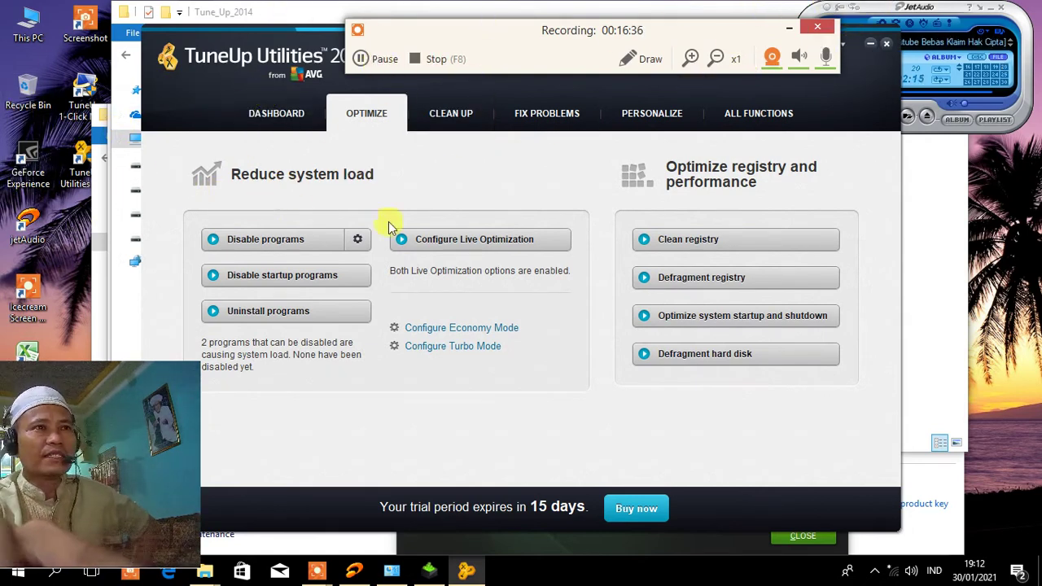
left_click(887, 45)
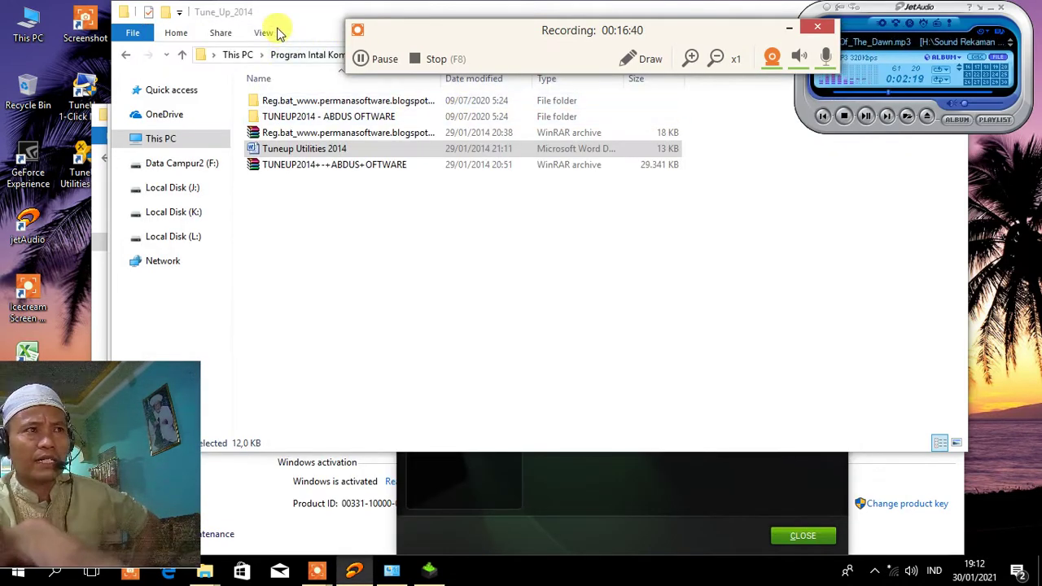
Bring up the finished NVIDIA Graphics Driver 382.33 installer and close it
left_click(97, 155)
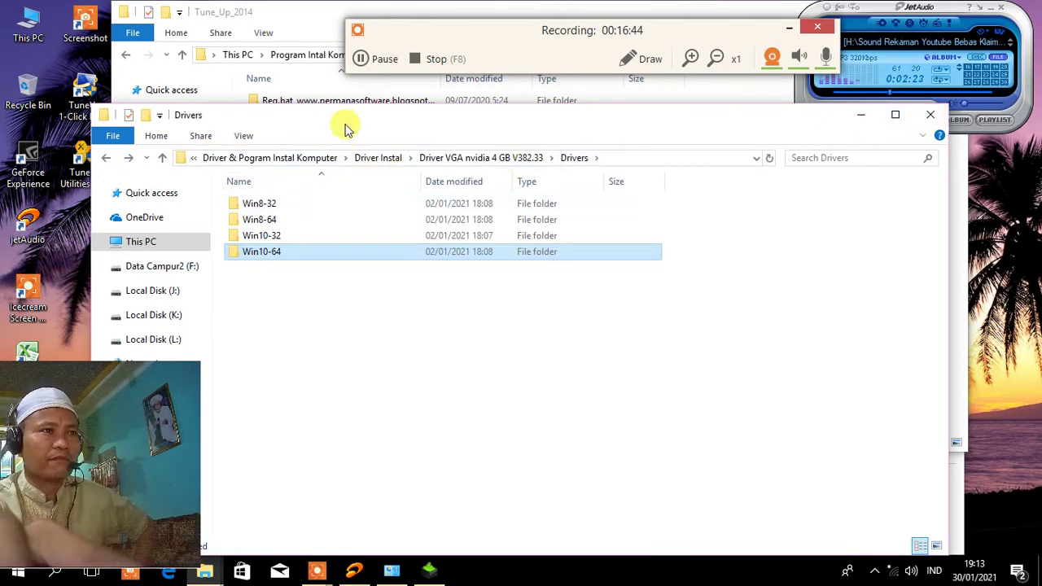
left_click(428, 570)
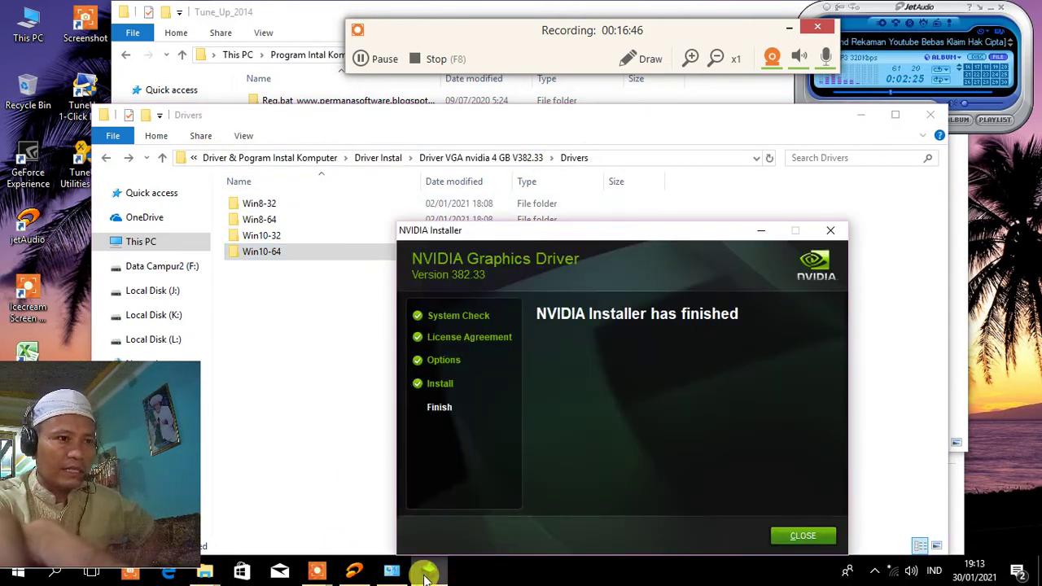
left_click(804, 535)
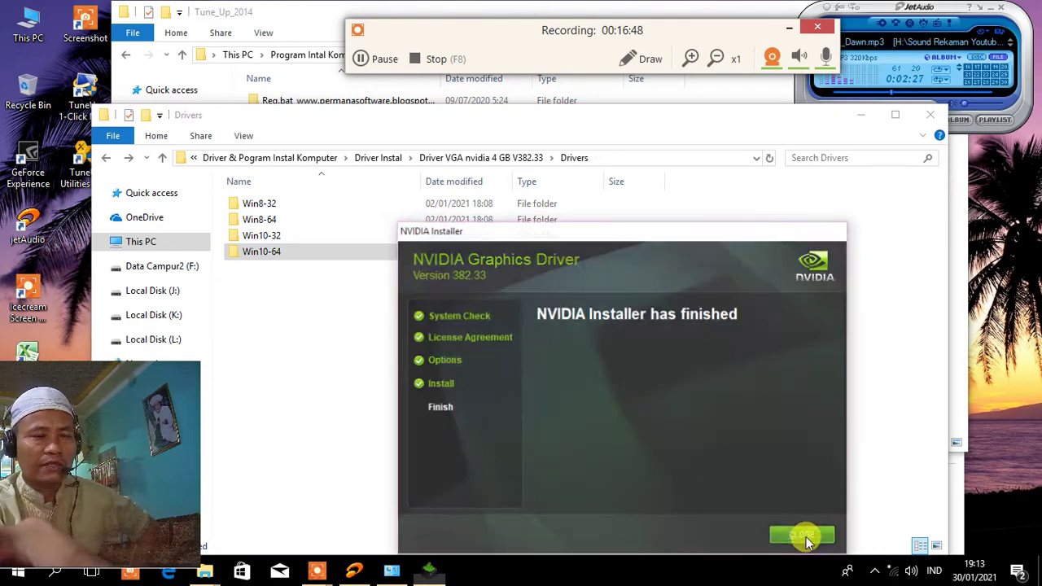
Check Device Manager from the computer's system properties for devices without a driver, and close both windows
right_click(32, 34)
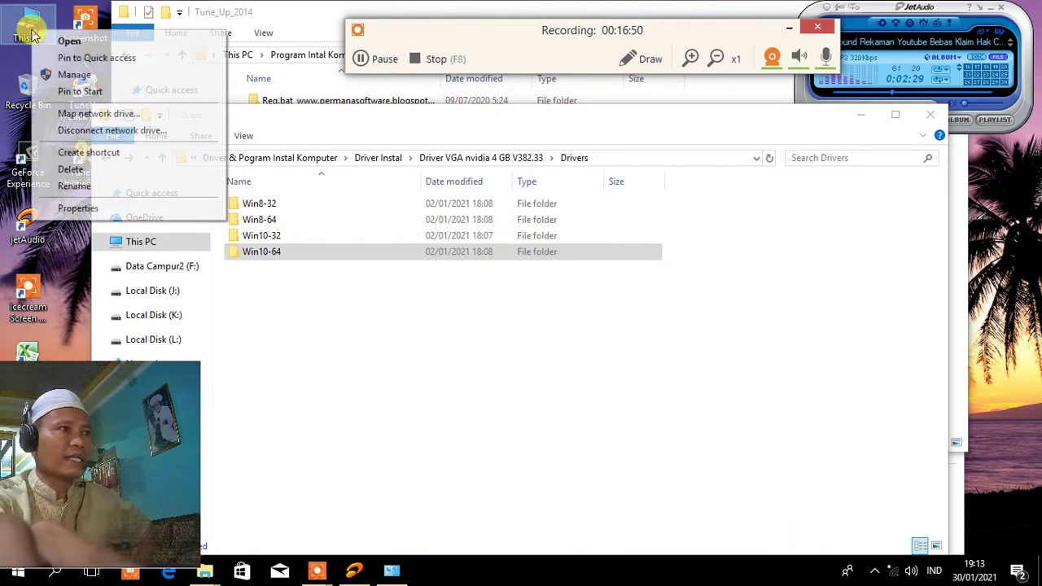
left_click(72, 209)
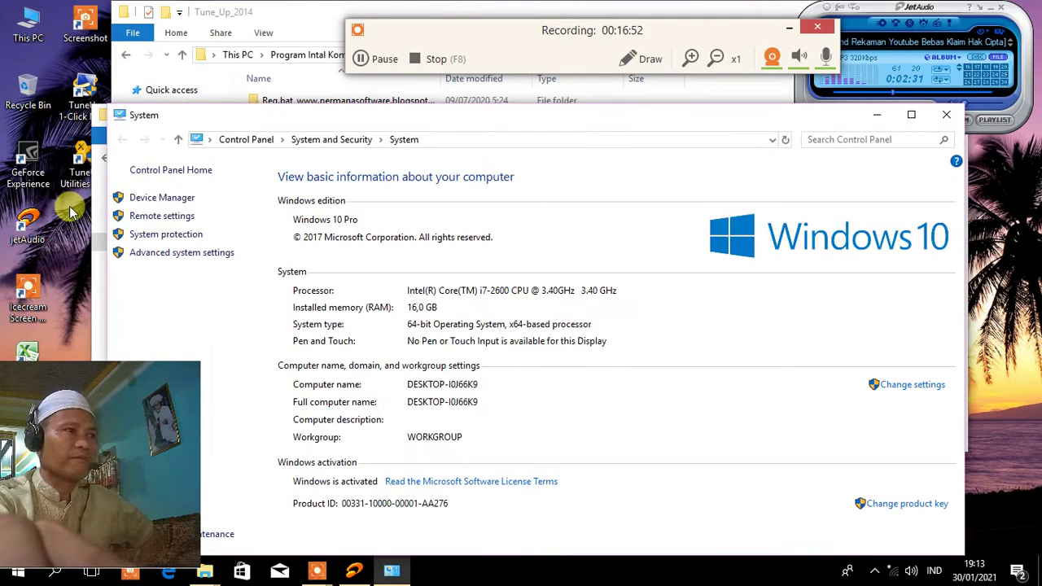
left_click(180, 203)
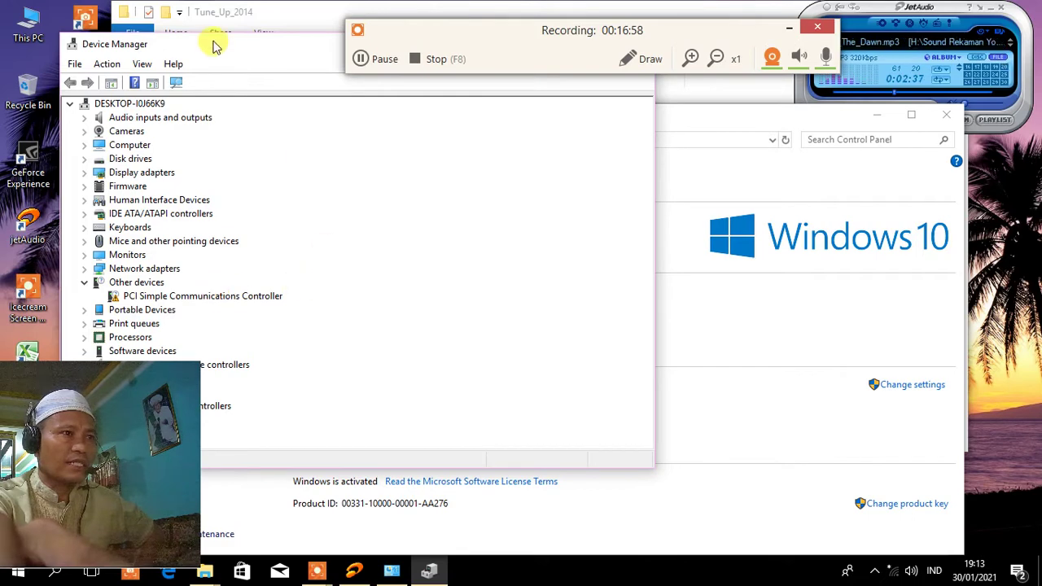
left_click_drag(213, 42, 229, 98)
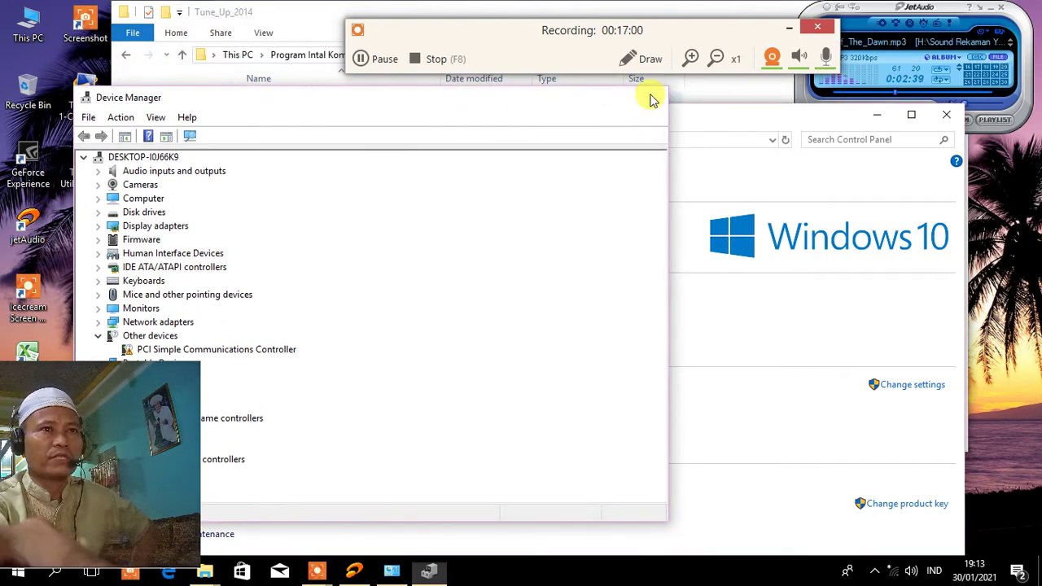
left_click(651, 98)
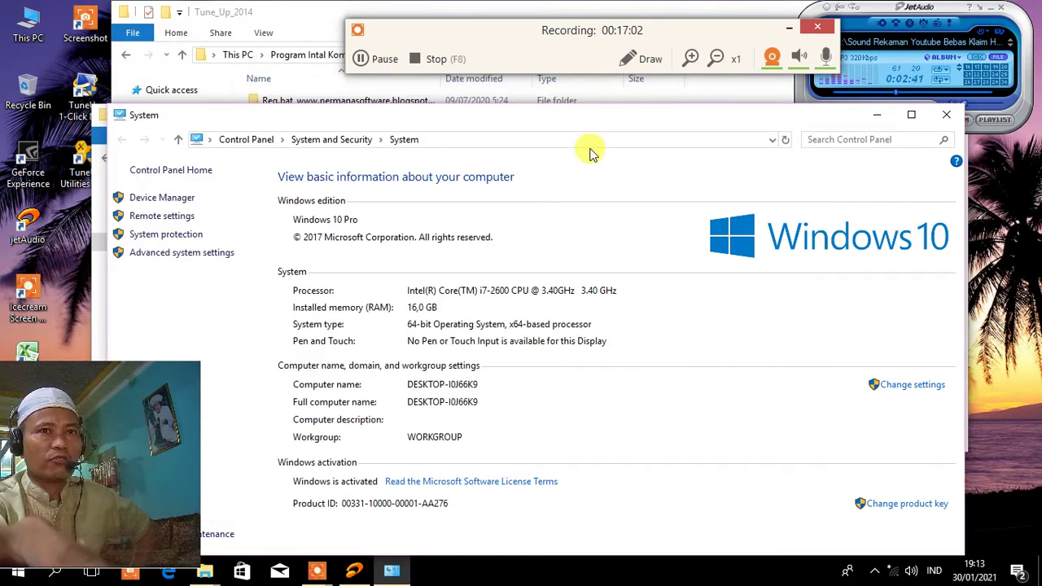
left_click(946, 114)
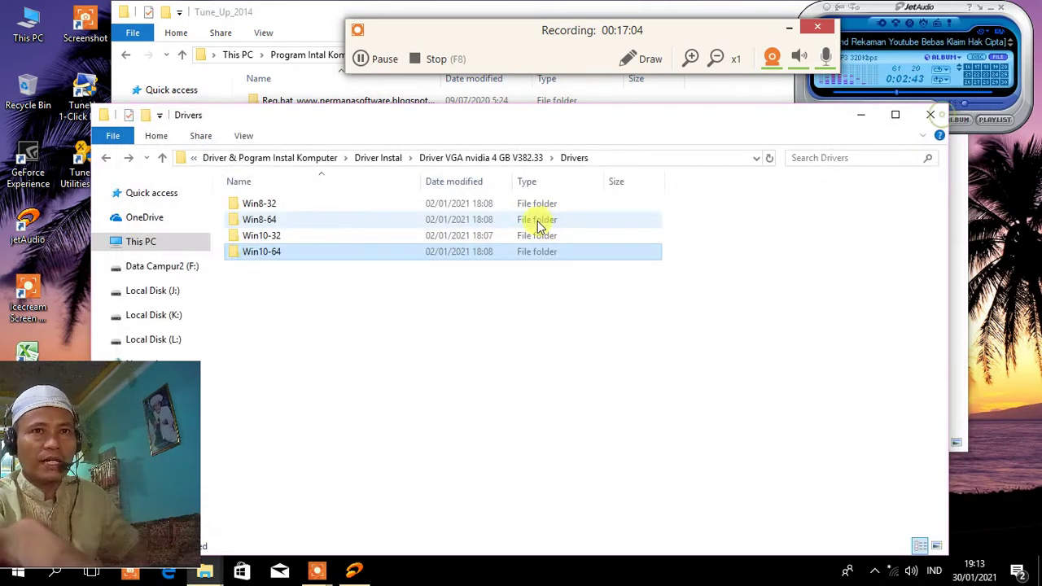
Run setup from the Driver Mainboard LGA H61V12 Core17 folder in Driver Instal and choose Windows 8 64bit
left_click(162, 158)
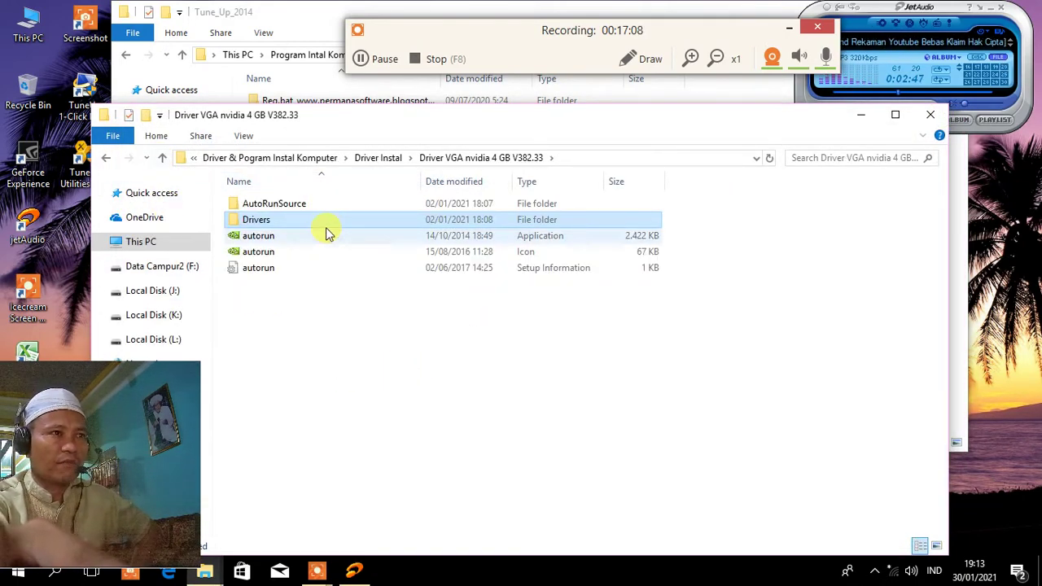
left_click(162, 158)
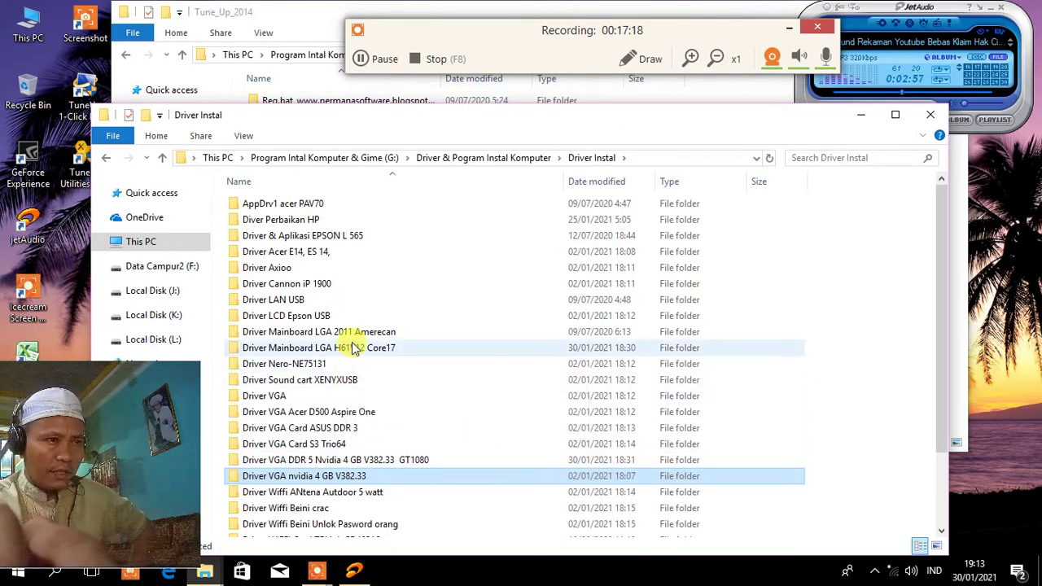
double_click(345, 354)
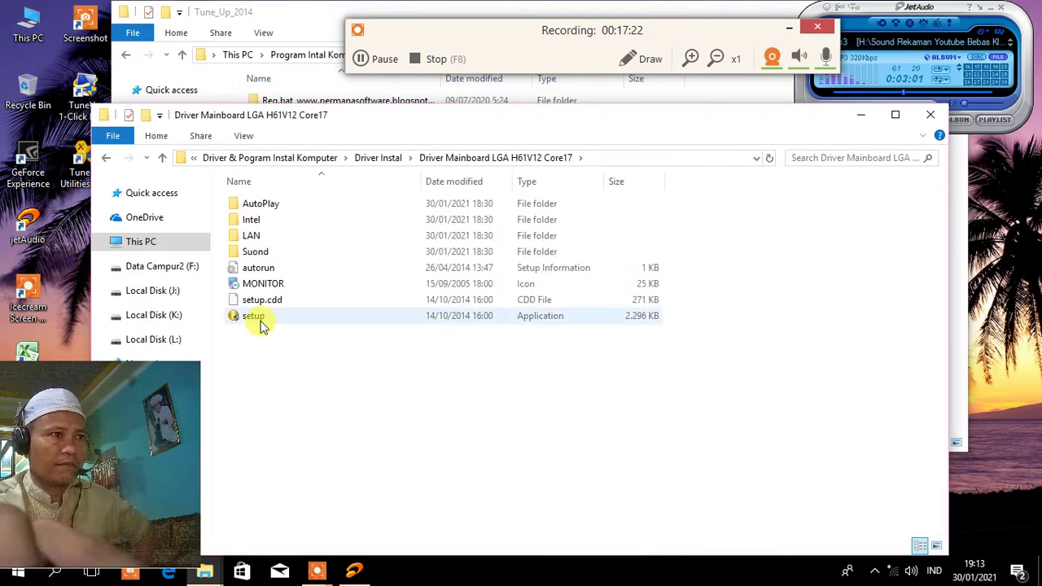
double_click(256, 317)
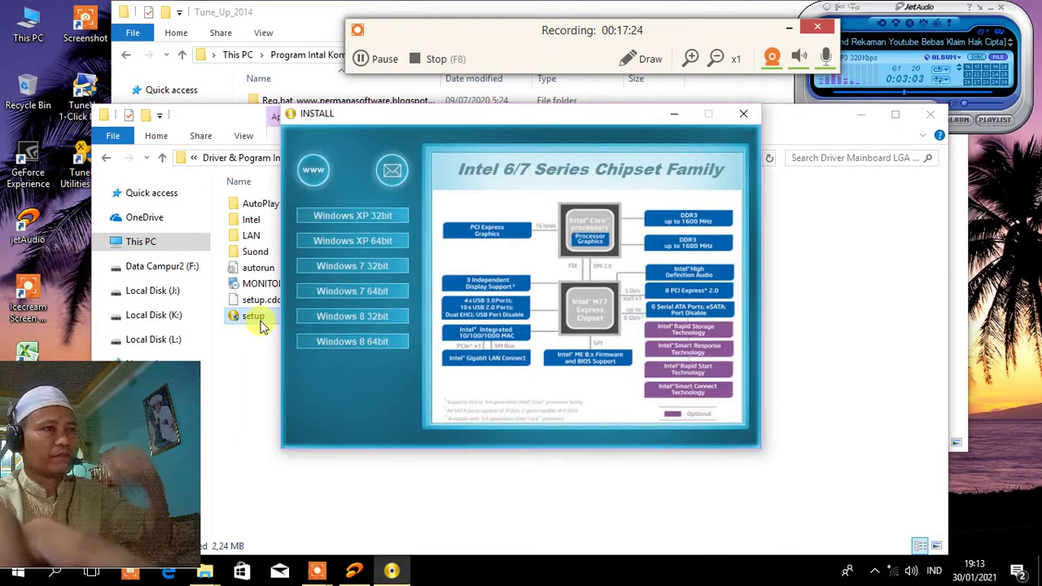
left_click(355, 346)
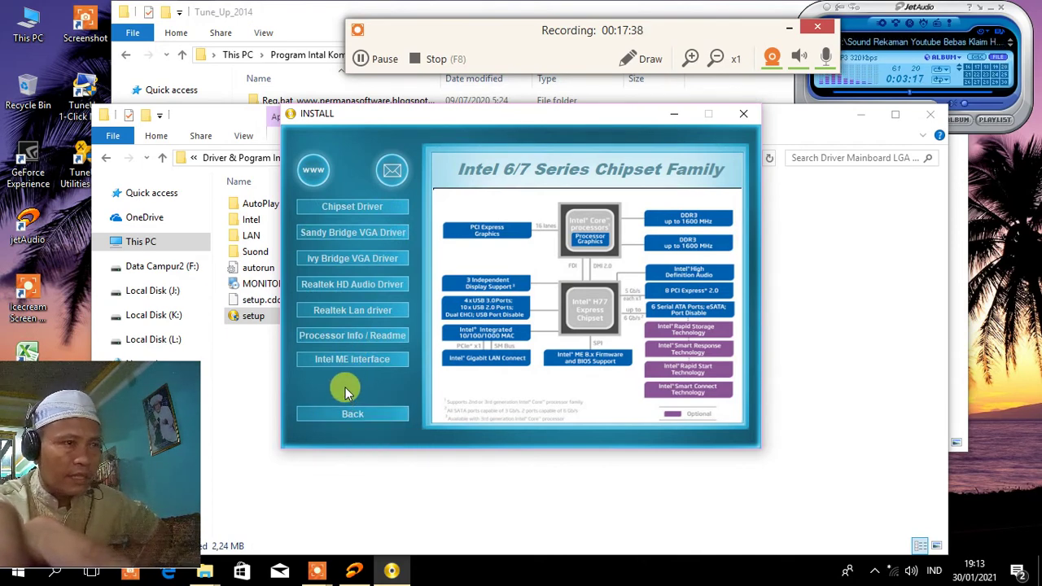
Install the Intel Chipset Device Software from the chipset driver option, and finish with the computer restart postponed
left_click(363, 206)
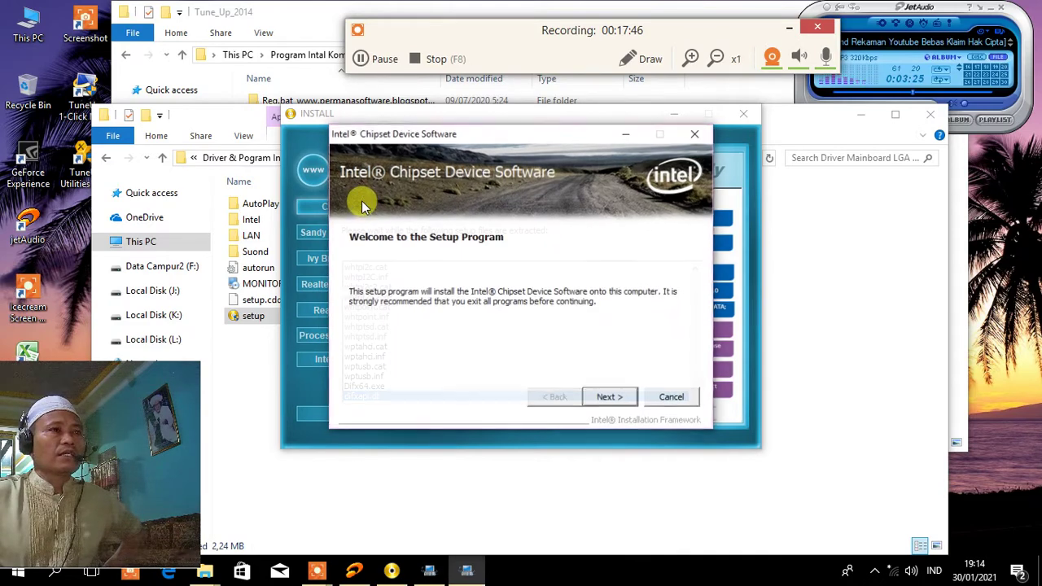
left_click(609, 397)
left_click(608, 398)
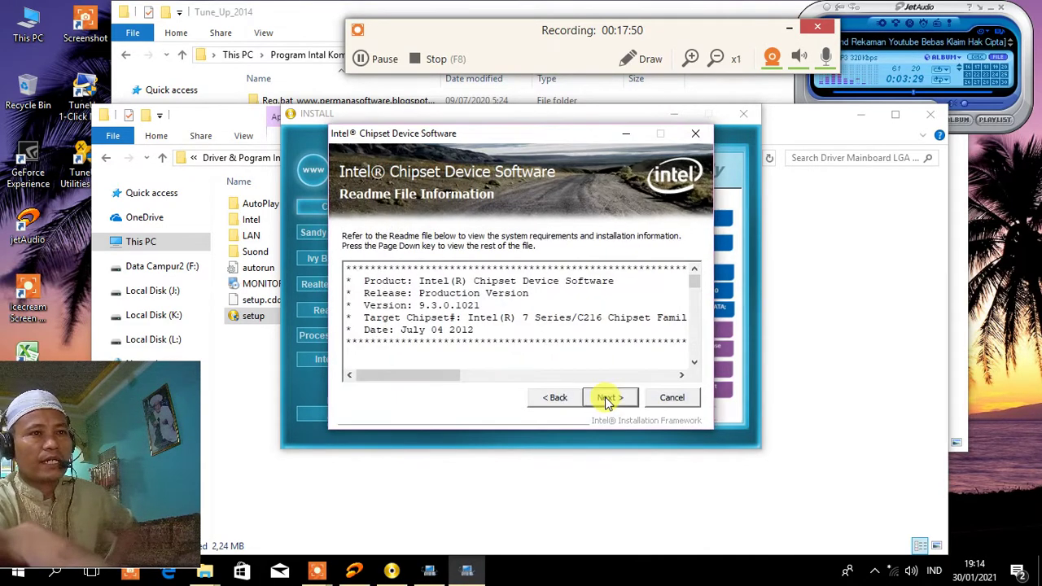
left_click(608, 397)
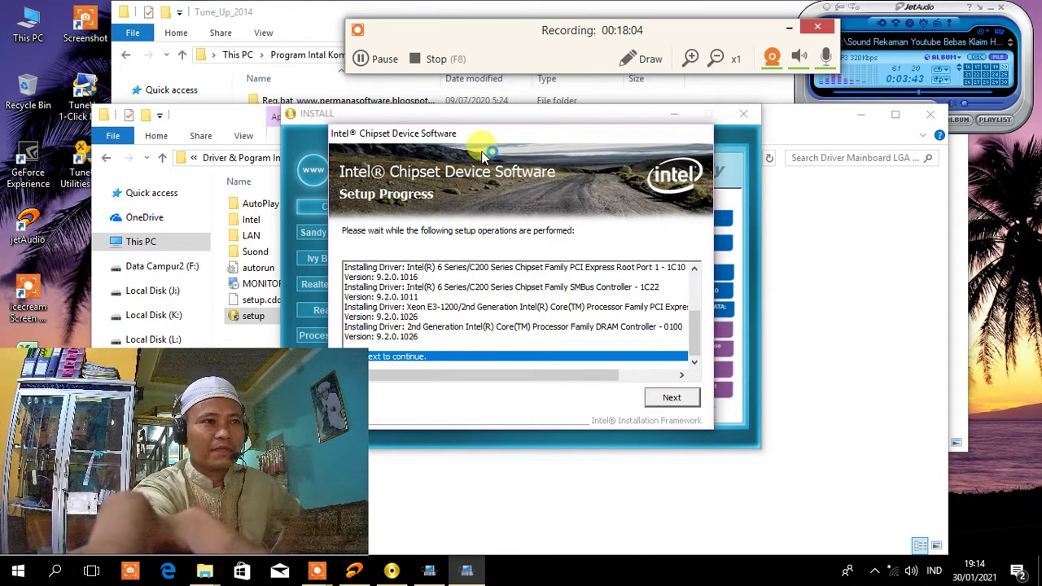
left_click(670, 398)
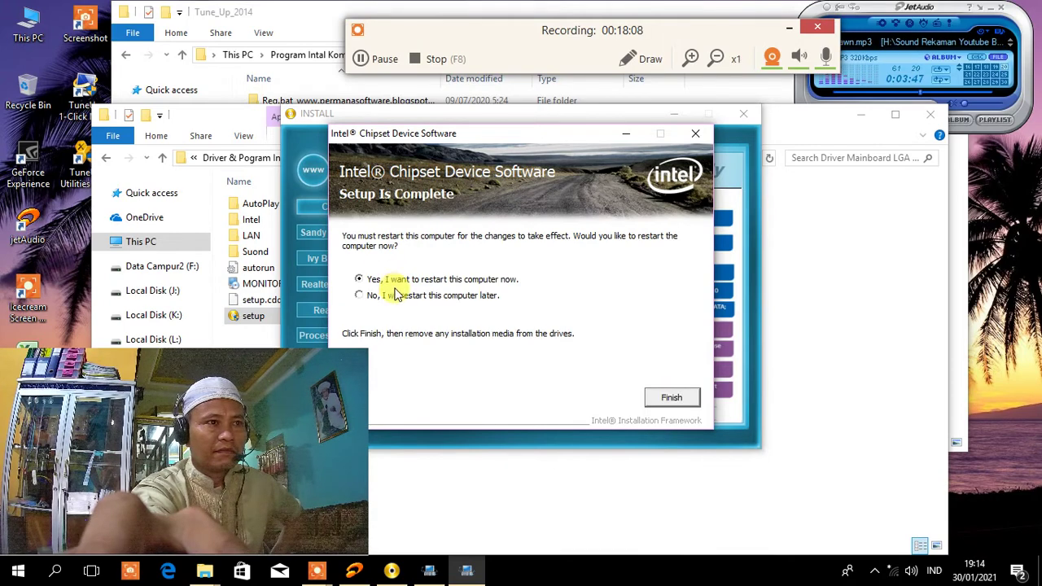
left_click(359, 296)
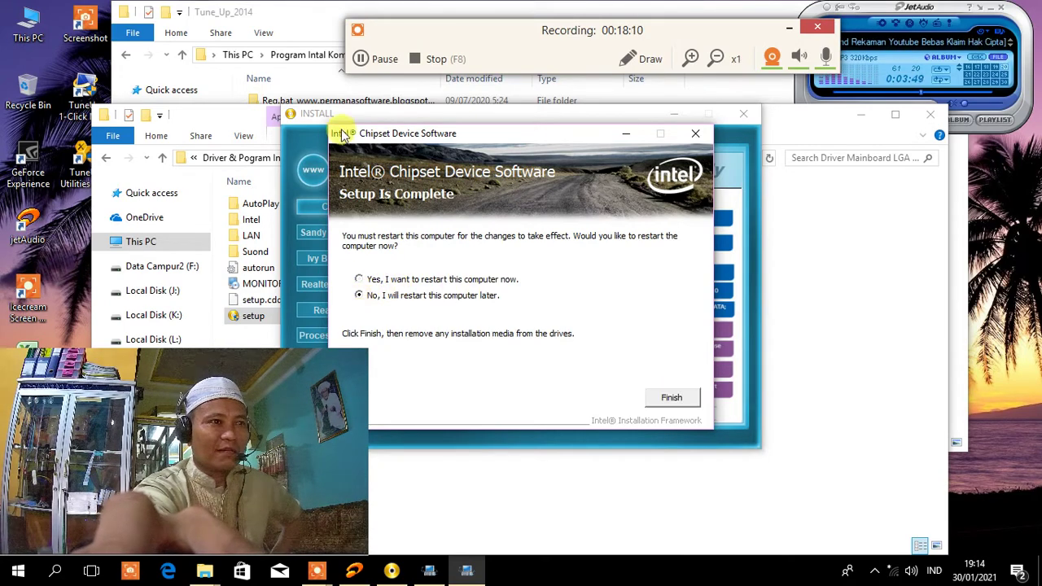
left_click(669, 397)
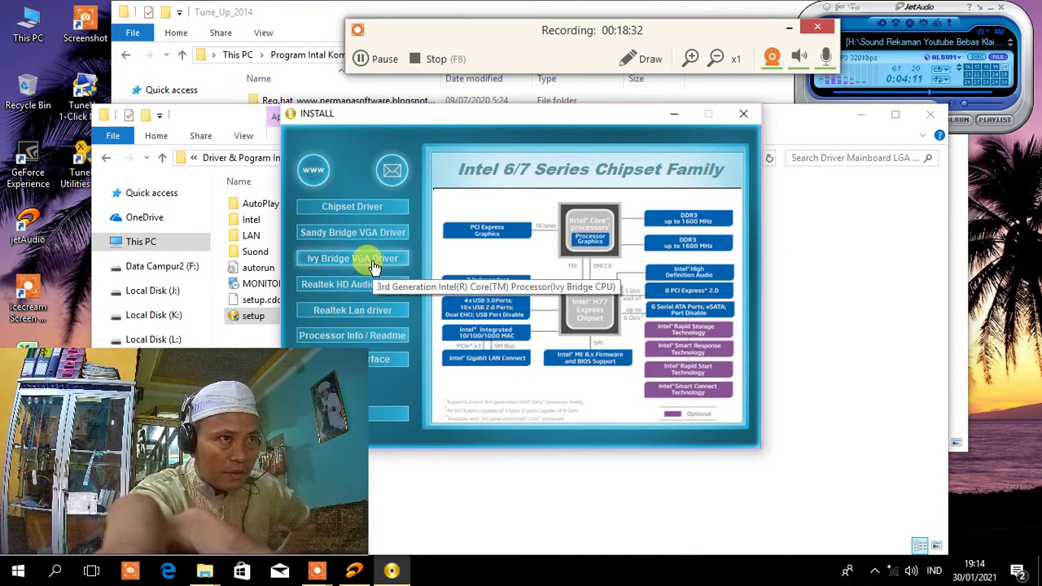
View the Processor Info / Readme document from the mainboard driver installer and close it
left_click(364, 338)
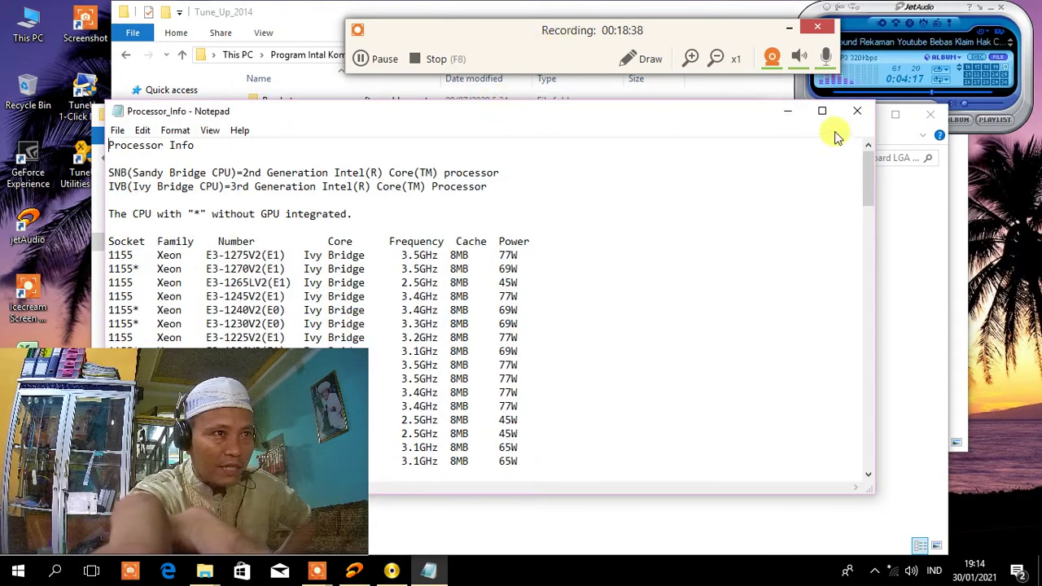
left_click(857, 110)
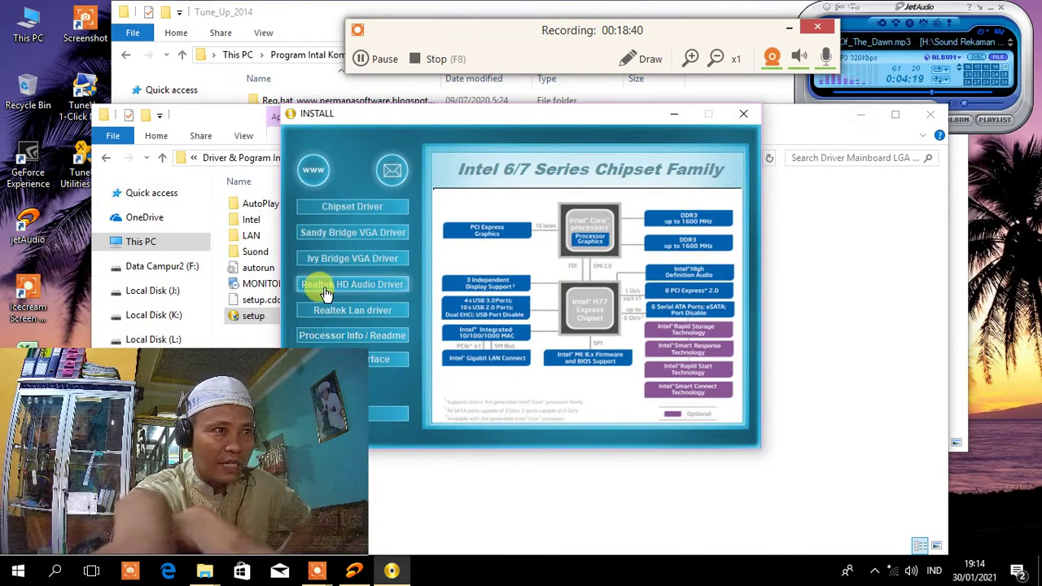
Try to install the Sandy Bridge VGA driver and the Ivy Bridge VGA driver from the mainboard driver installer
left_click(346, 236)
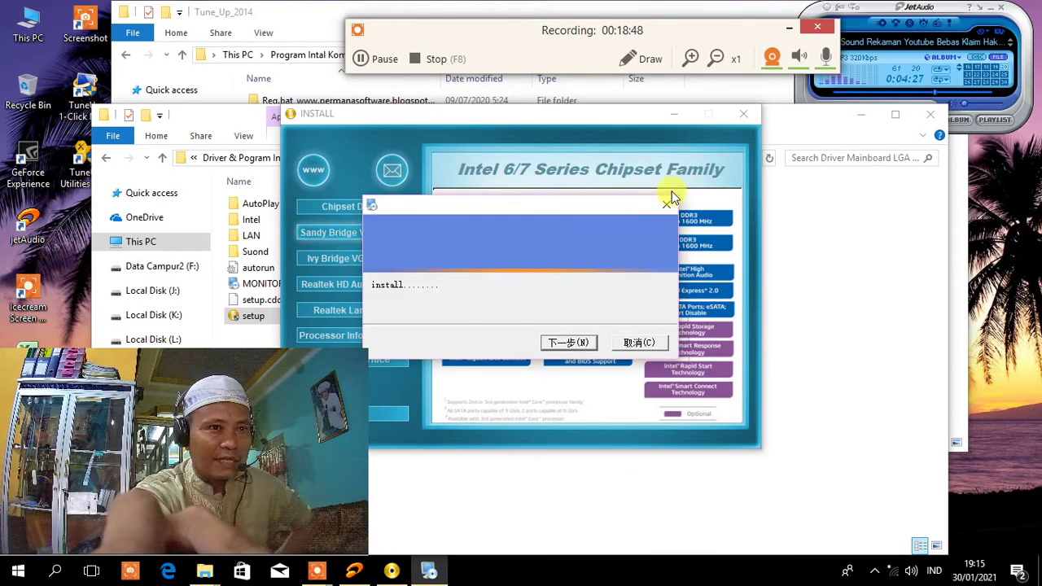
left_click(666, 202)
left_click(350, 261)
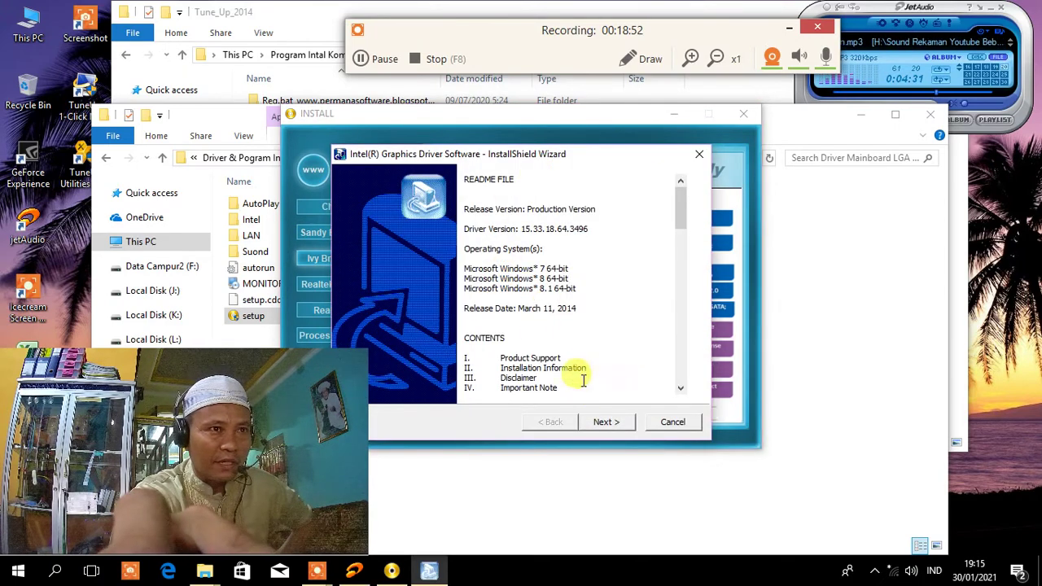
left_click(603, 423)
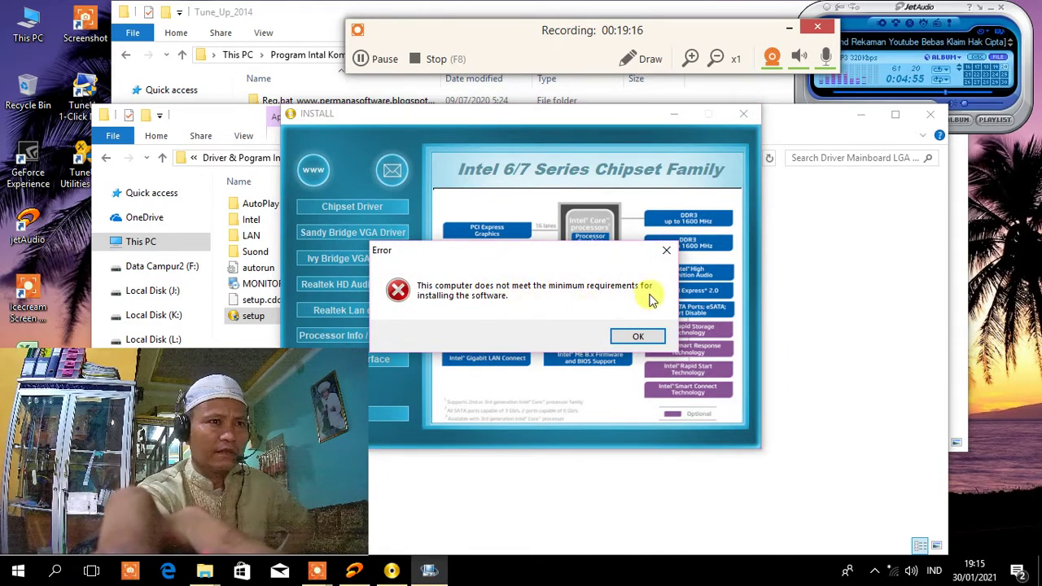
left_click(643, 335)
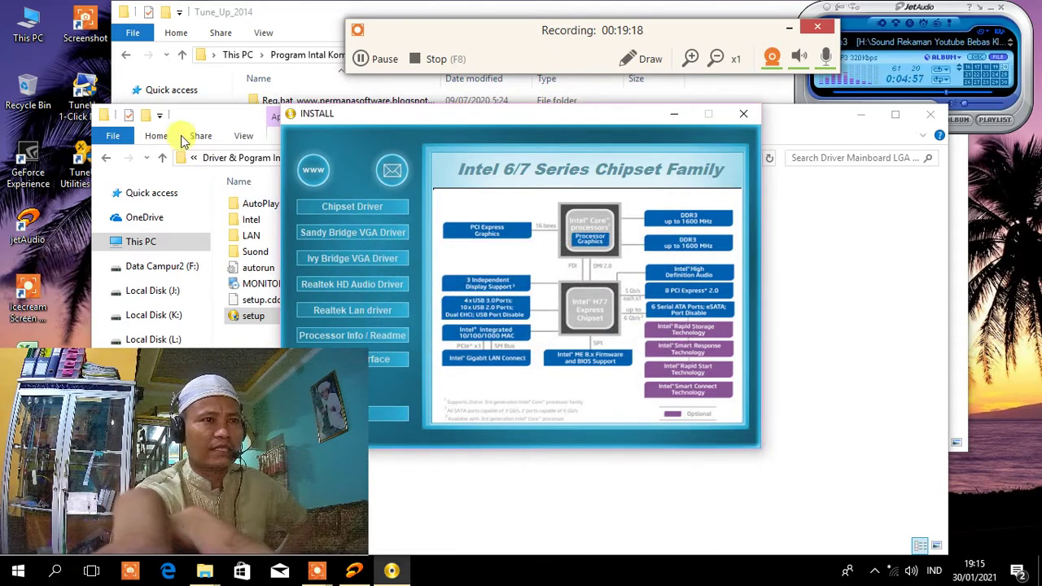
Close the mainboard driver installer and its folder, and bring up the computer's shut down or sign out options
left_click(743, 116)
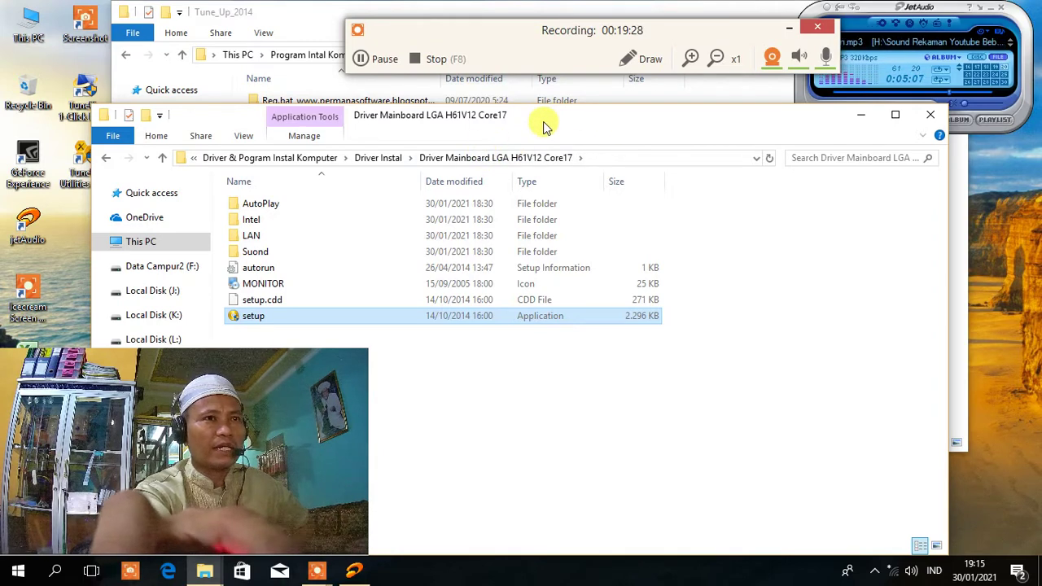
left_click(930, 115)
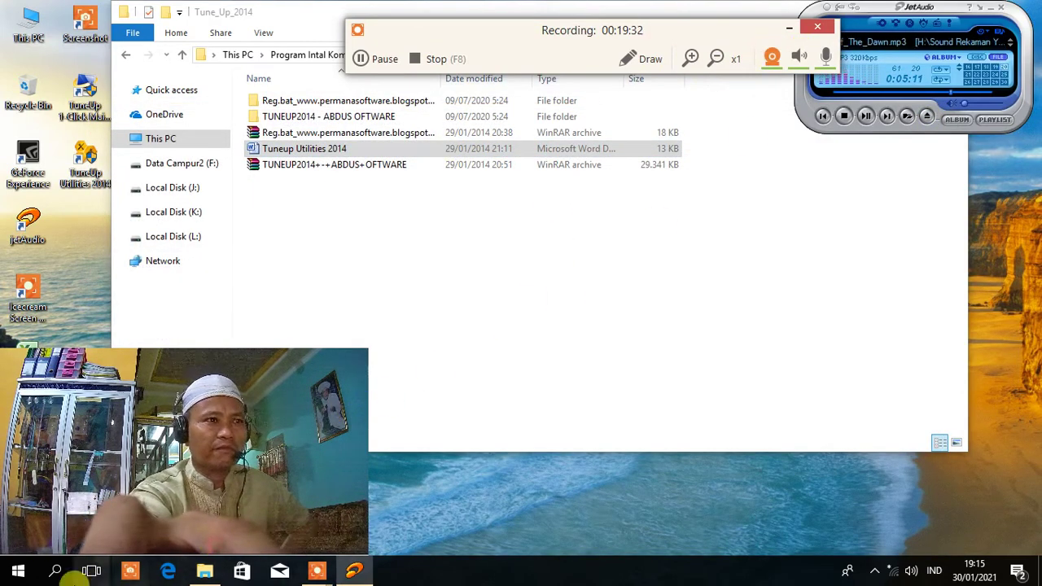
right_click(15, 570)
mouse_move(126, 549)
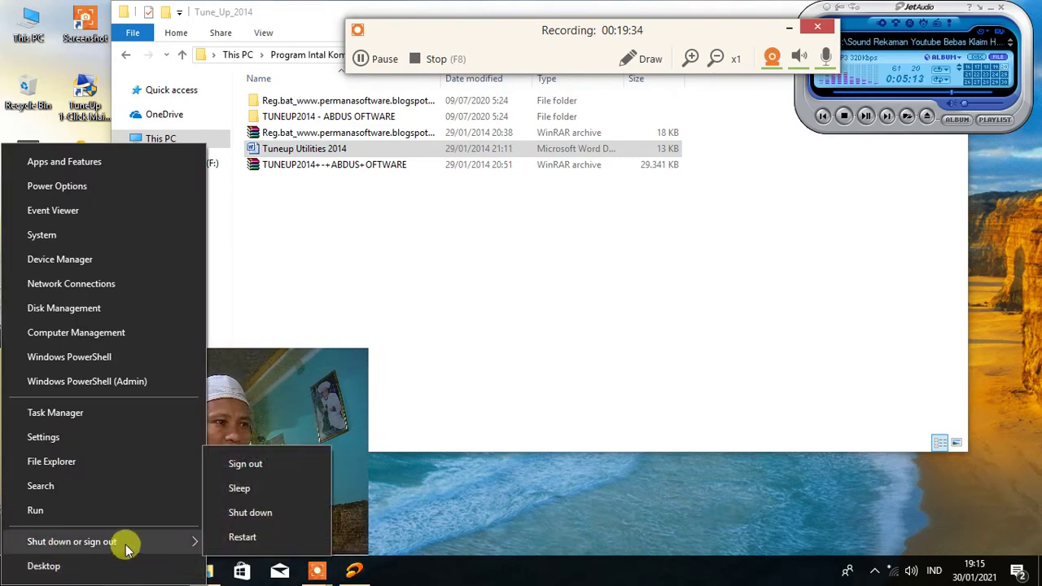